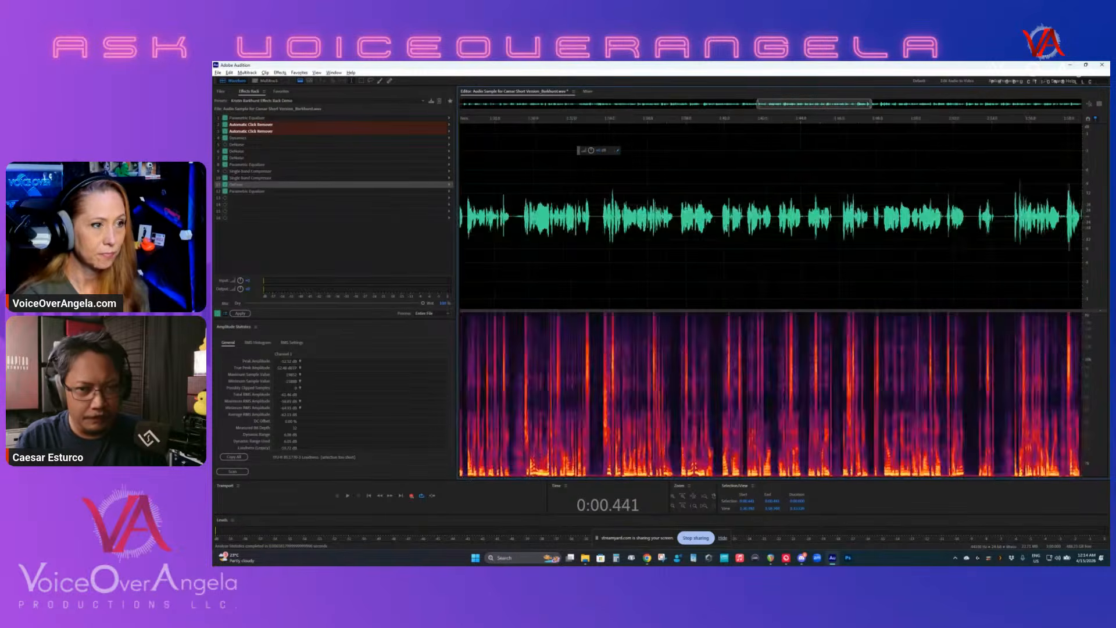
- Examine the waveform and spectrogram across the whole narration, ending on the first few phrases
scroll(1012, 239, up, 1)
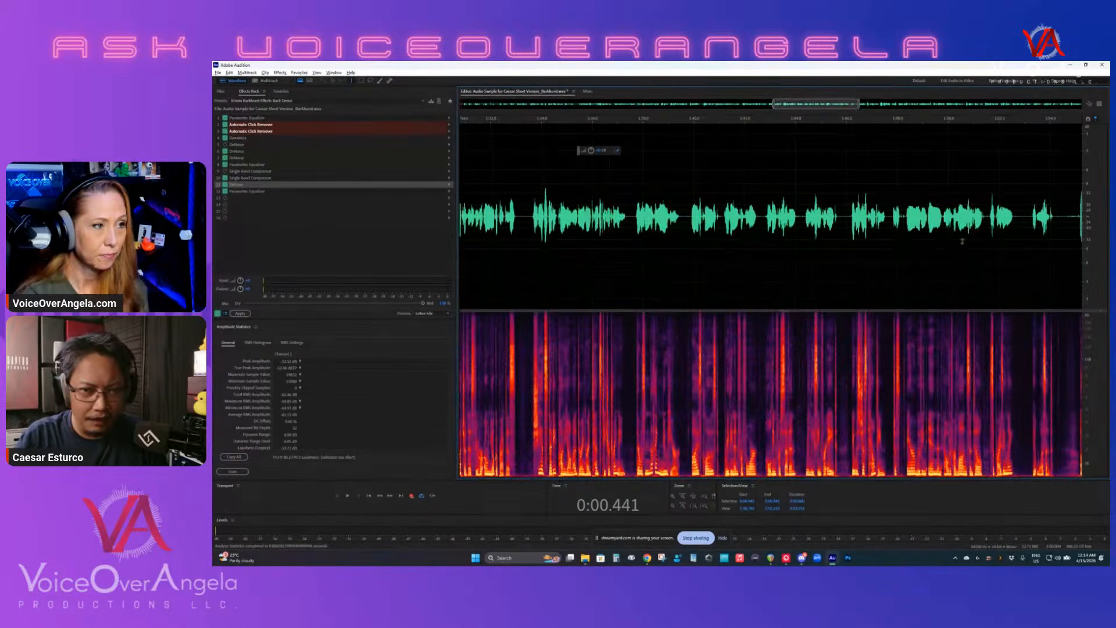
scroll(962, 241, down, 2)
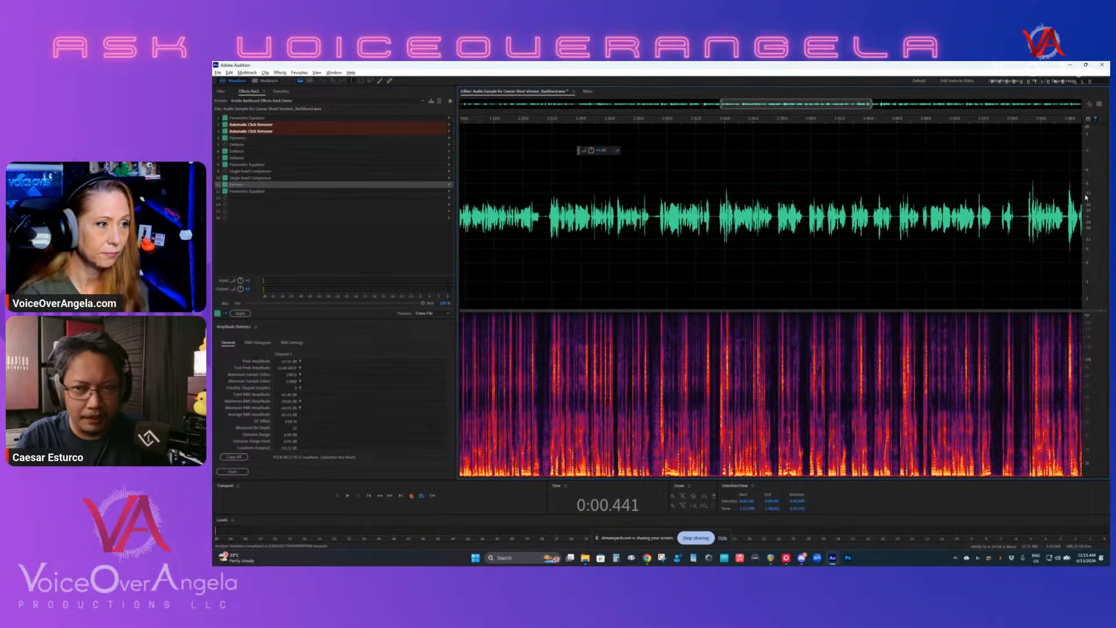
scroll(1043, 182, down, 5)
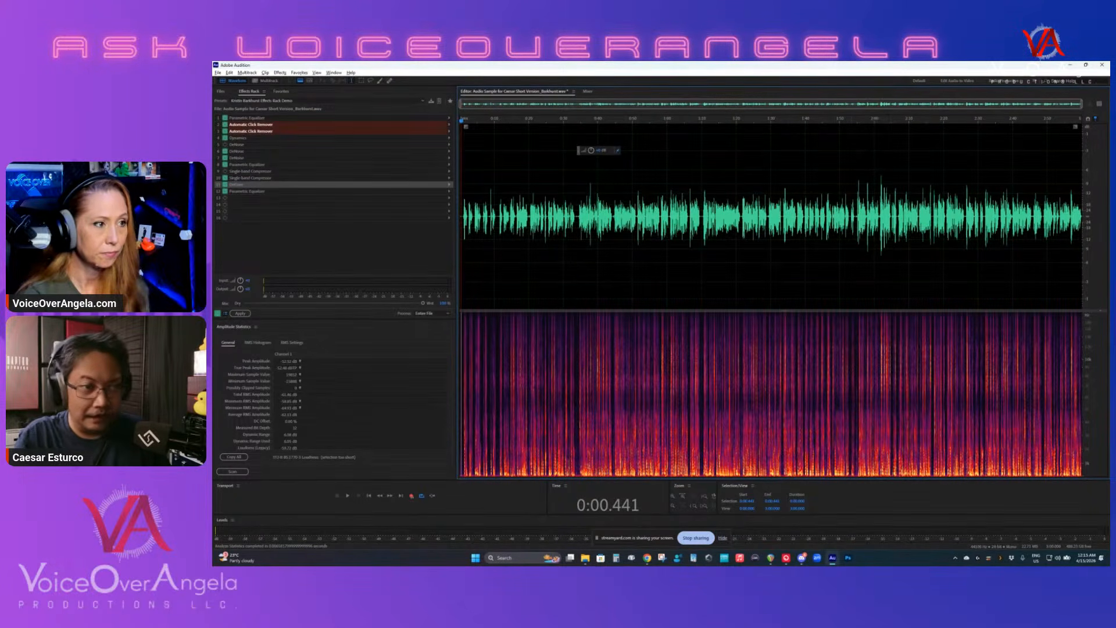
scroll(733, 248, up, 3)
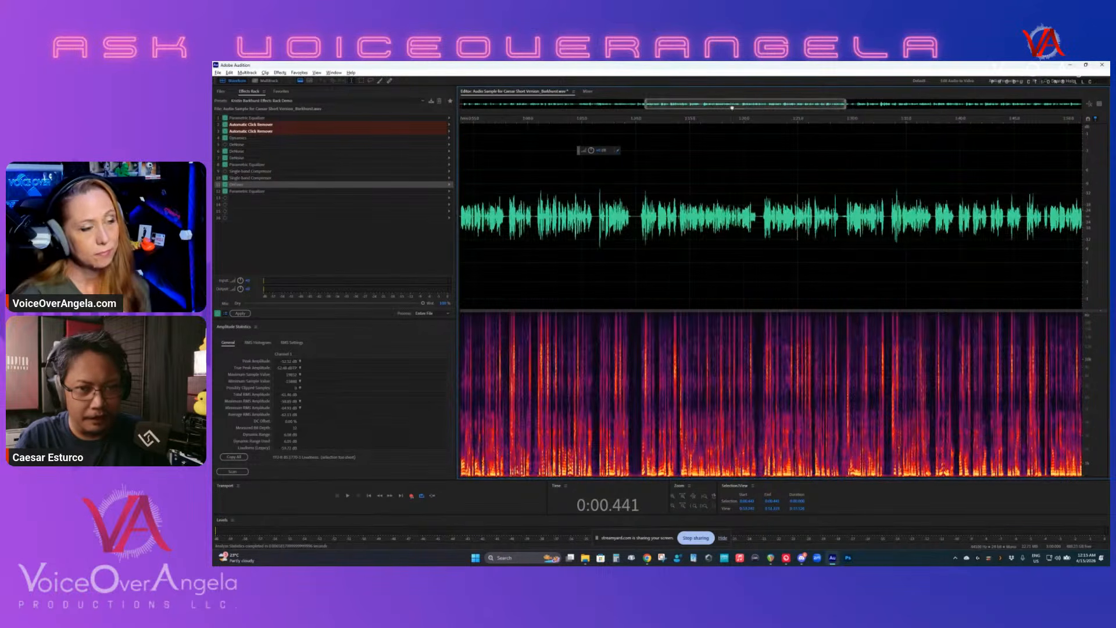
drag(729, 107, 541, 120)
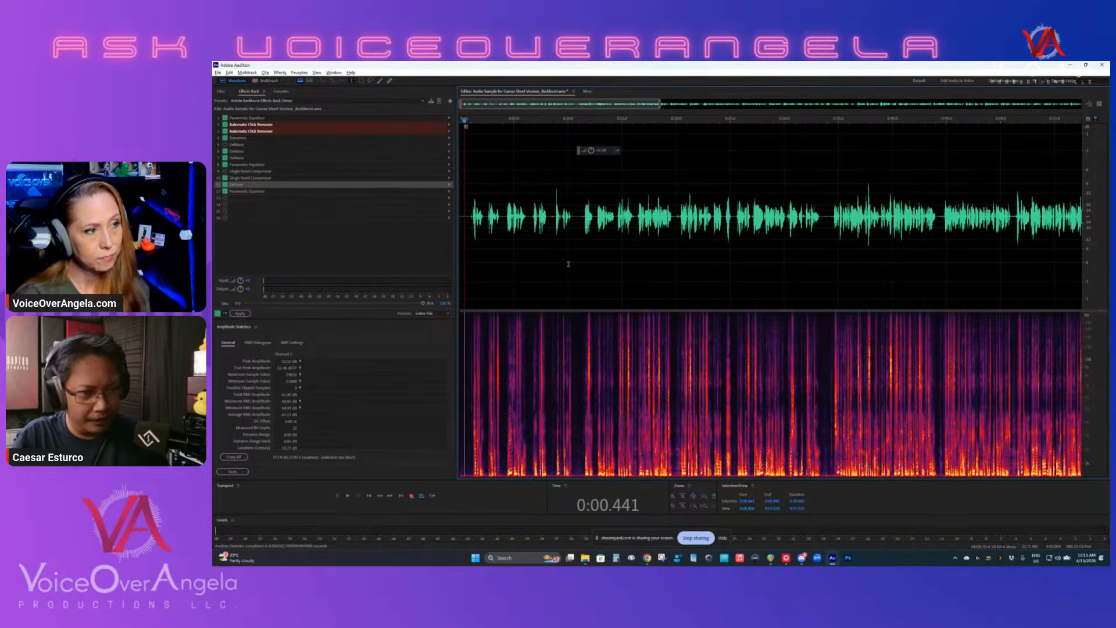
scroll(568, 264, up, 2)
scroll(504, 198, up, 2)
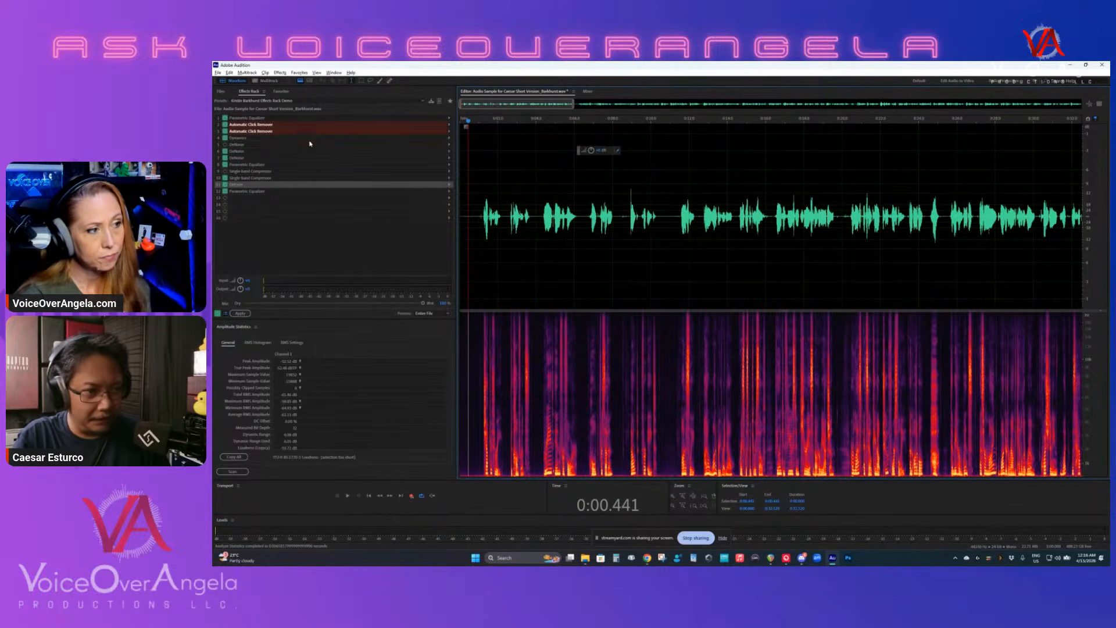
scroll(469, 198, up, 3)
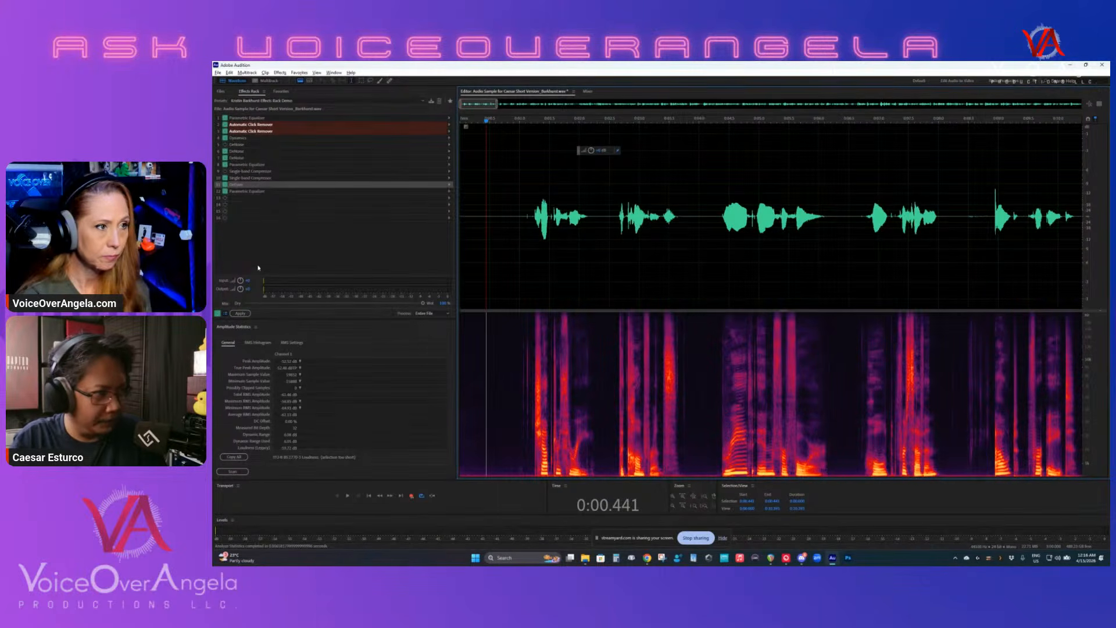
- Switch off every effect in the rack except the first Parametric Equalizer
click(225, 151)
click(225, 158)
click(225, 165)
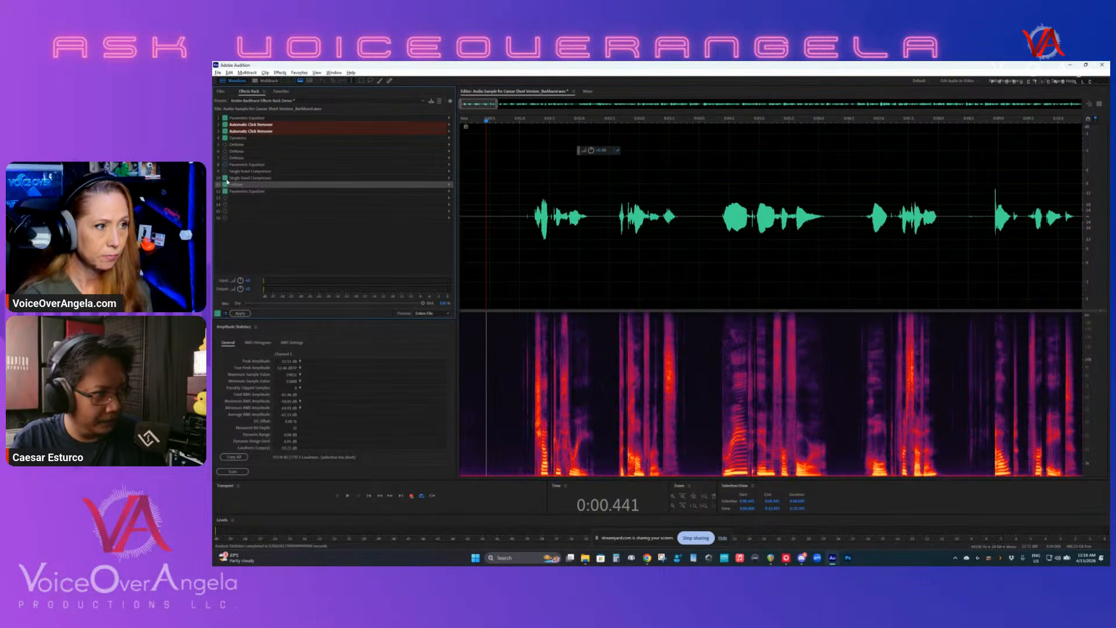
click(225, 178)
click(225, 184)
click(225, 191)
click(226, 139)
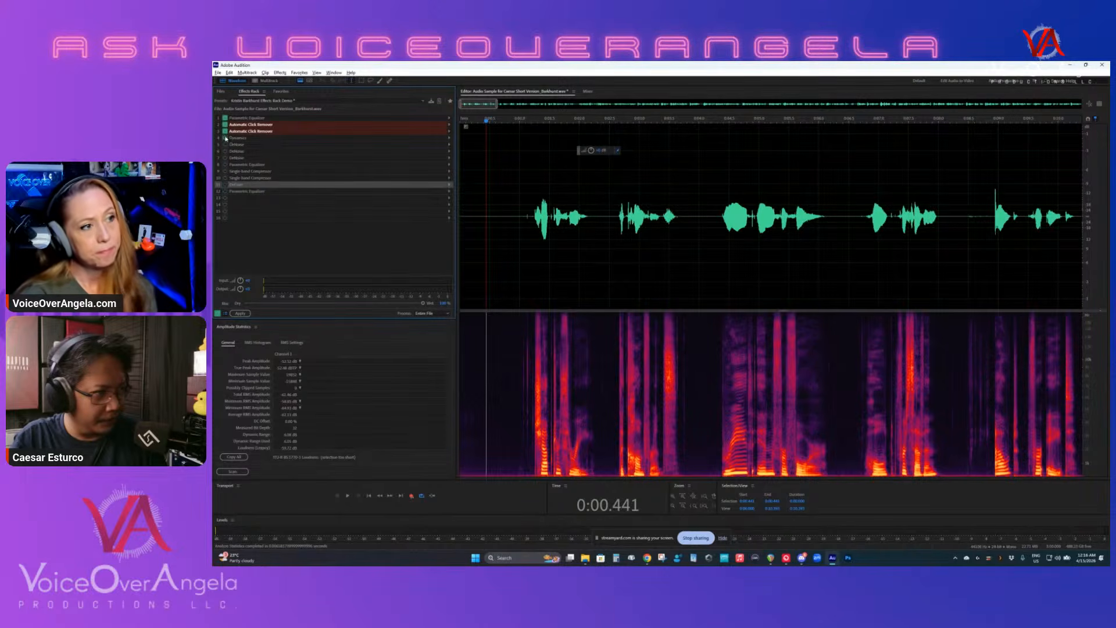
- Open the settings of the first Parametric Equalizer in the rack and reposition its window, with the start of the recording in view
click(245, 119)
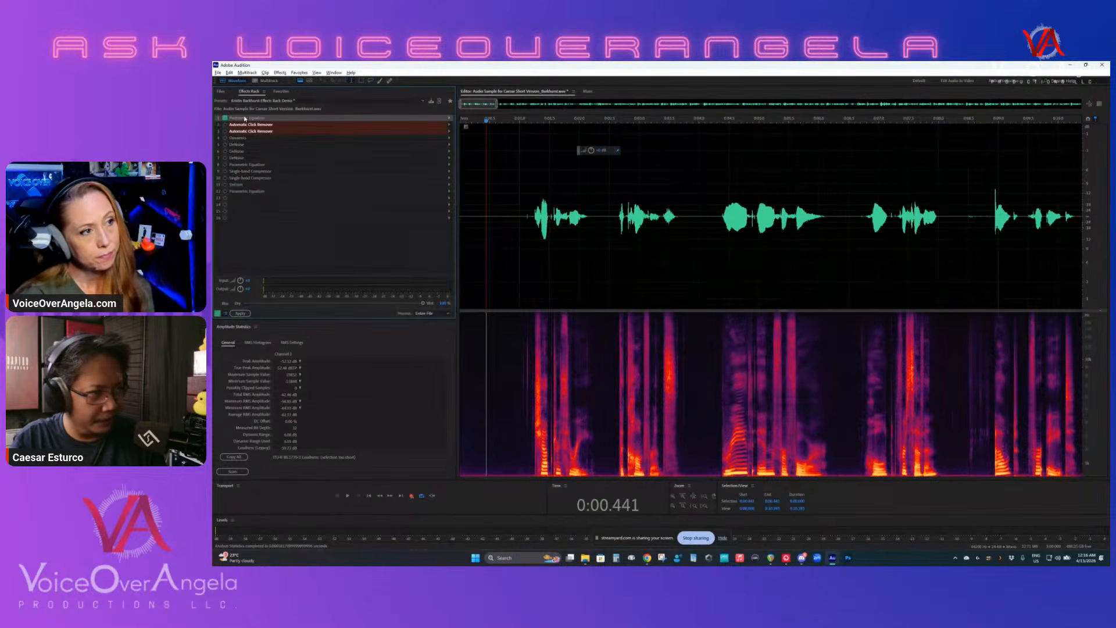
scroll(516, 260, up, 3)
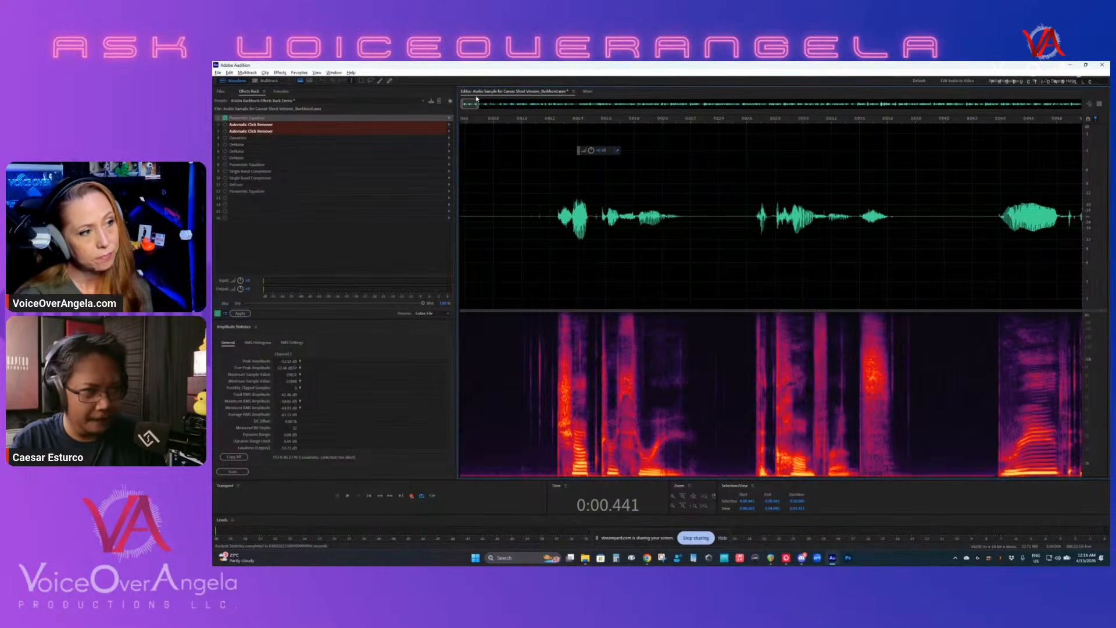
drag(470, 104, 463, 103)
double_click(261, 119)
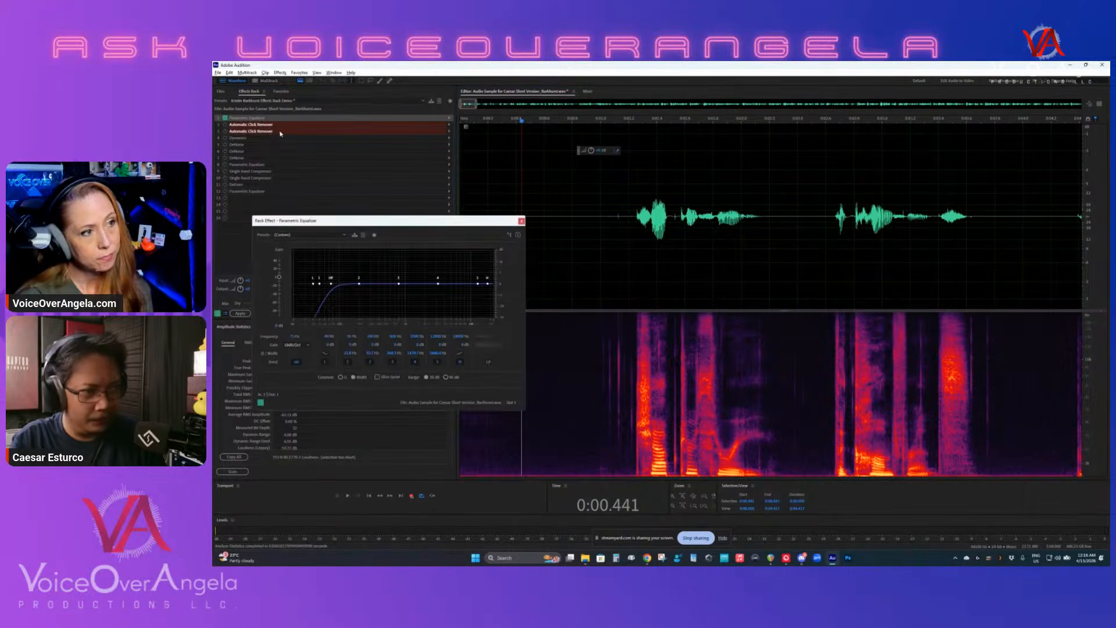
drag(405, 222, 424, 208)
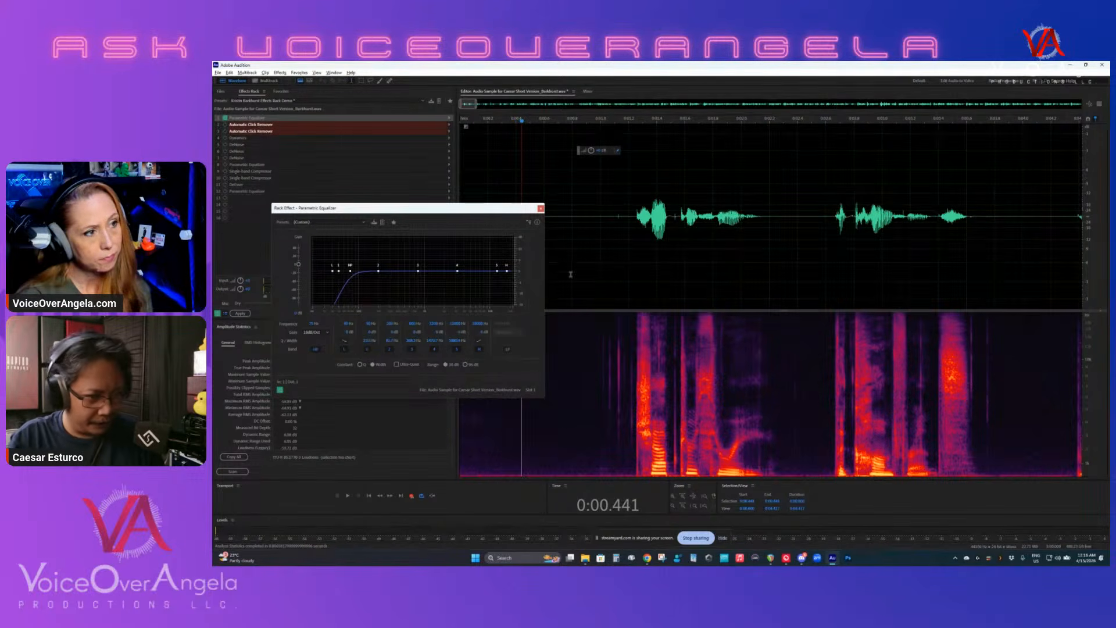
- Play the opening phrases from about 0:01.011 to watch the voice's spectrum in the equalizer
click(558, 249)
scroll(575, 316, down, 1)
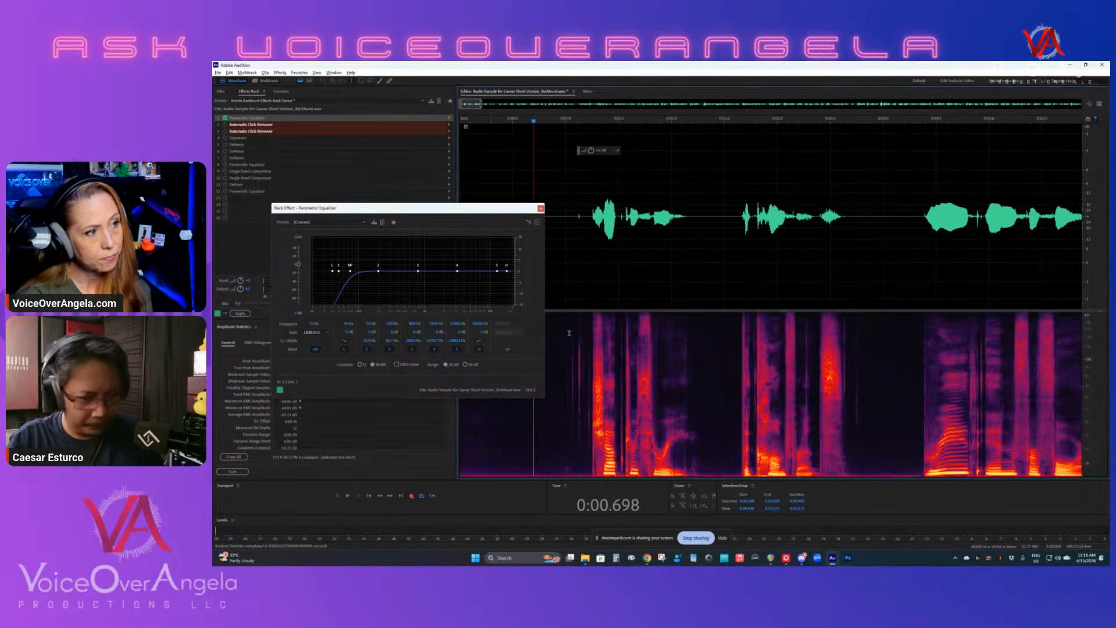
key(Left)
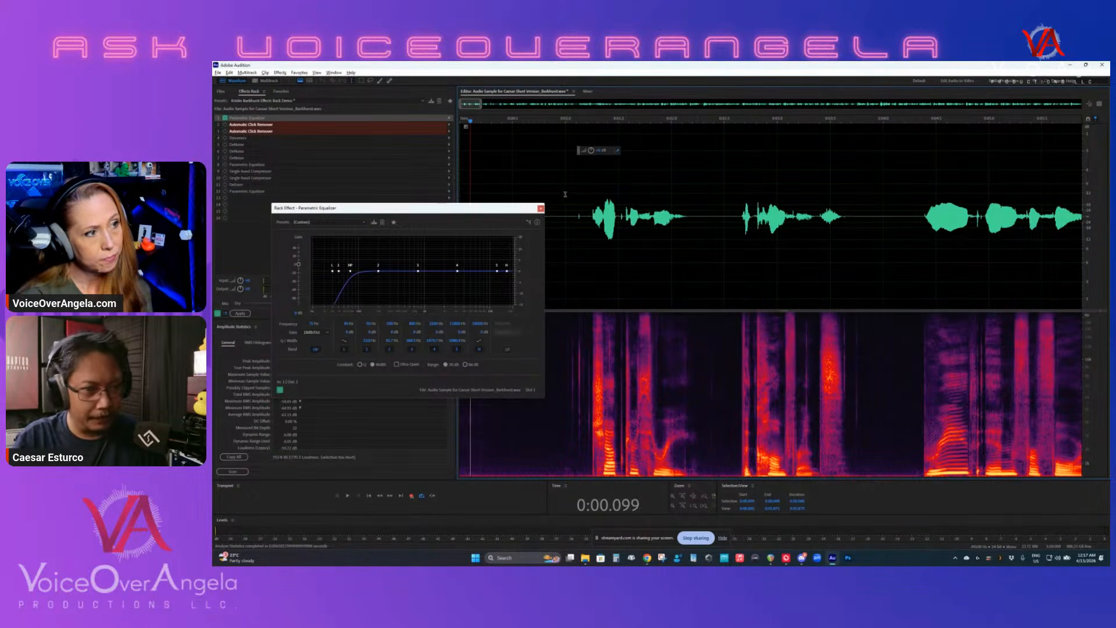
click(567, 195)
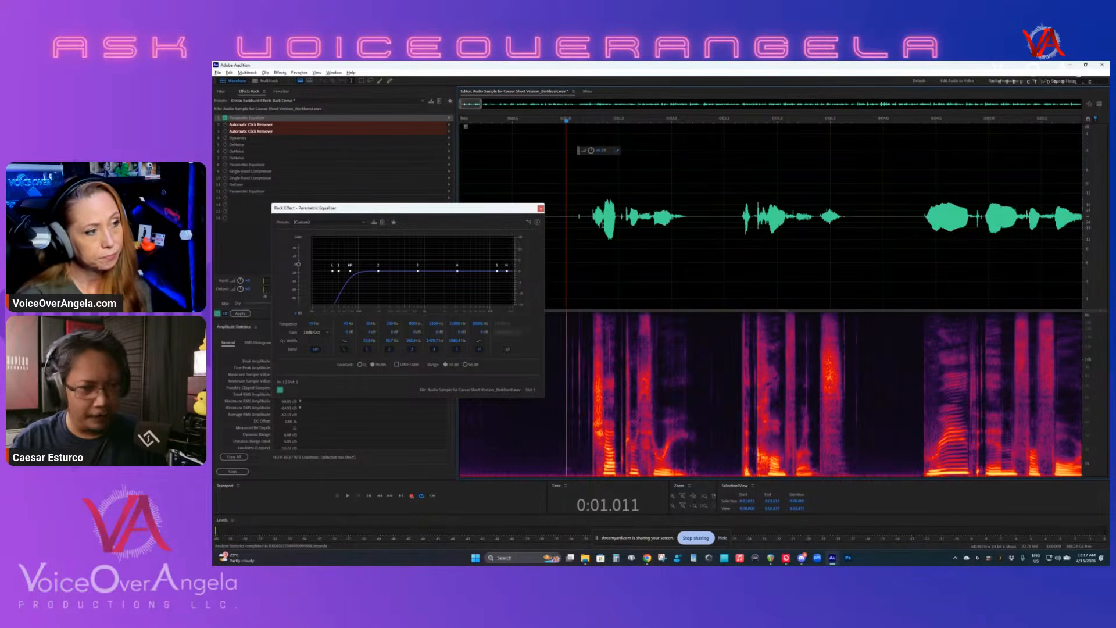
key(space)
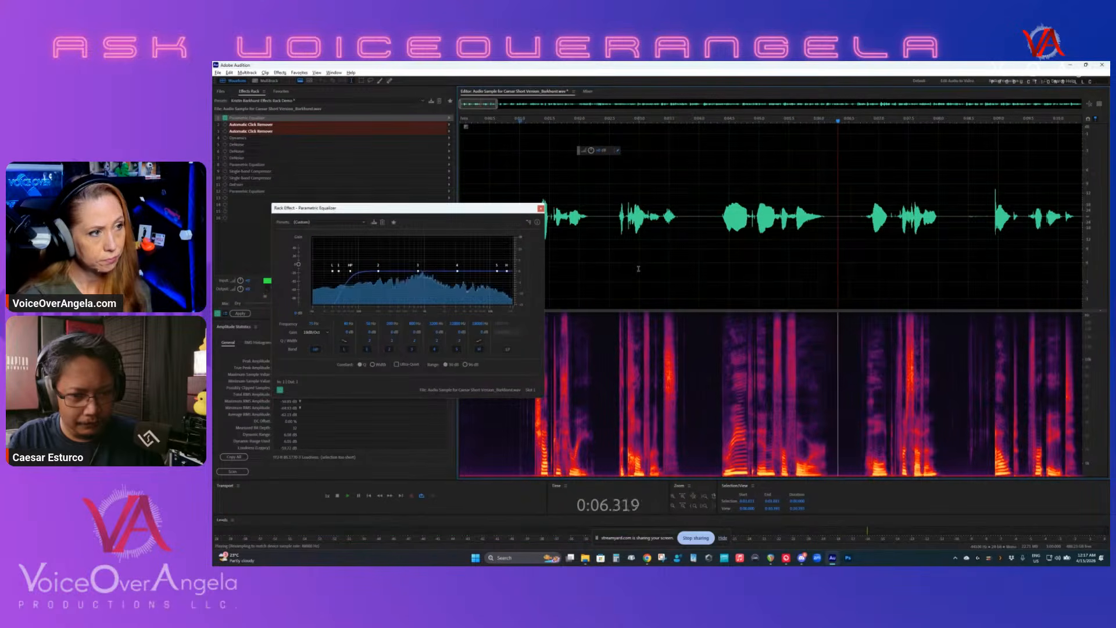
key(space)
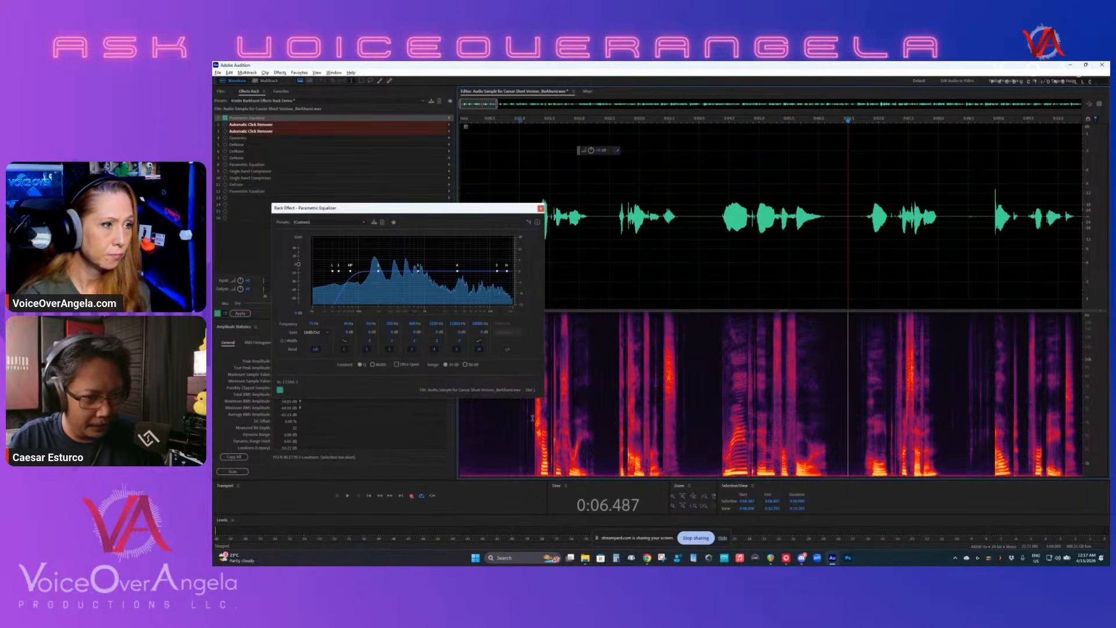
- Move the equalizer window over the waveform and replay the first phrases from just before the first word
click(533, 178)
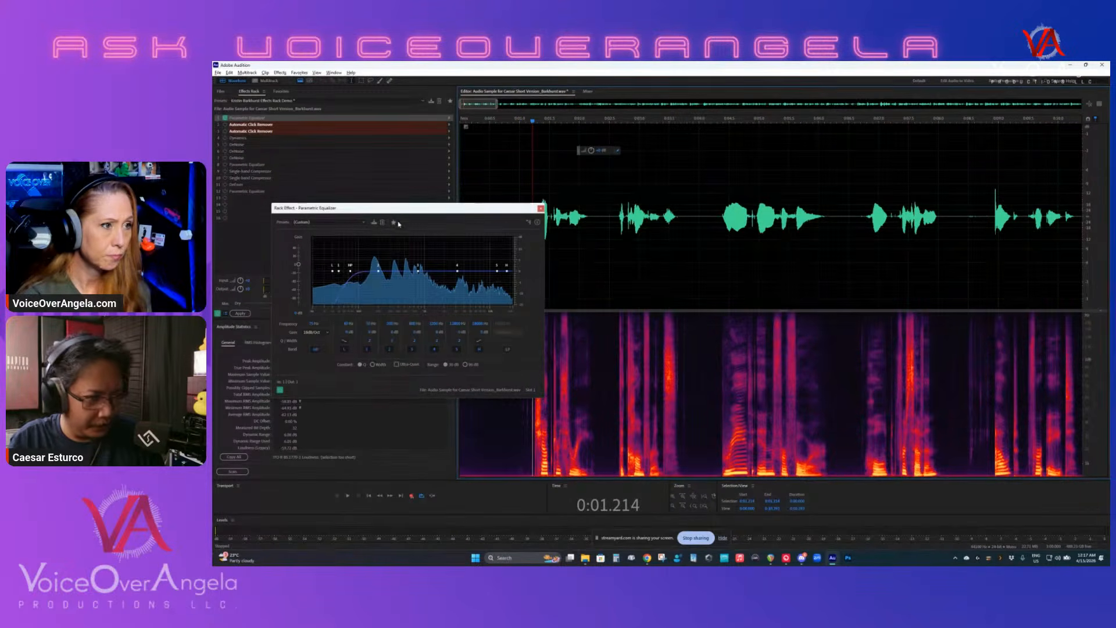
drag(393, 207, 632, 198)
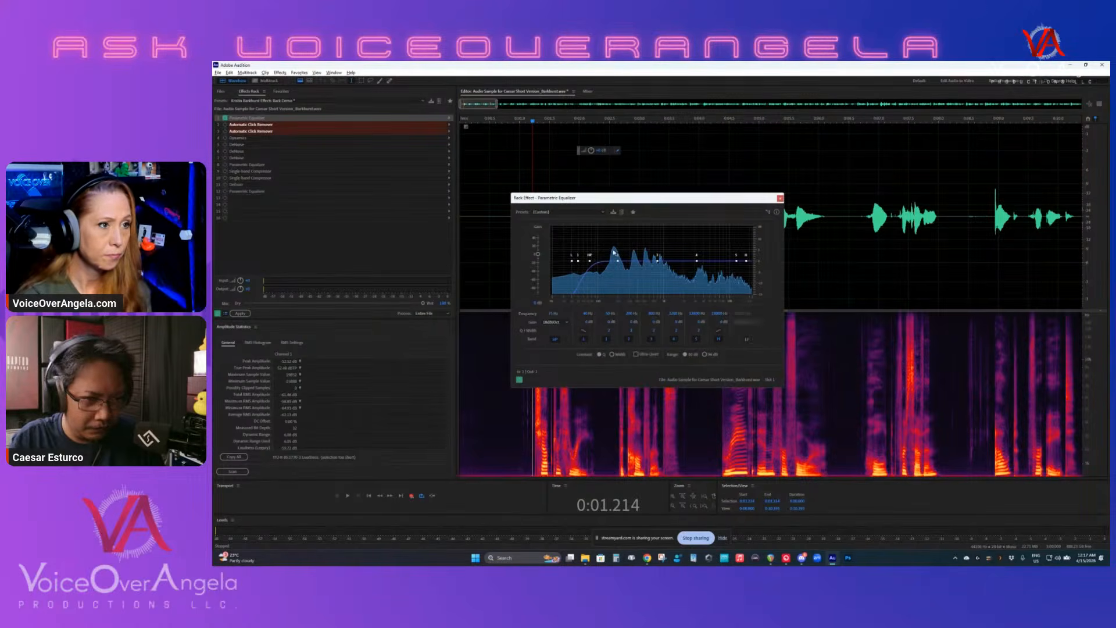
drag(533, 123, 527, 124)
key(space)
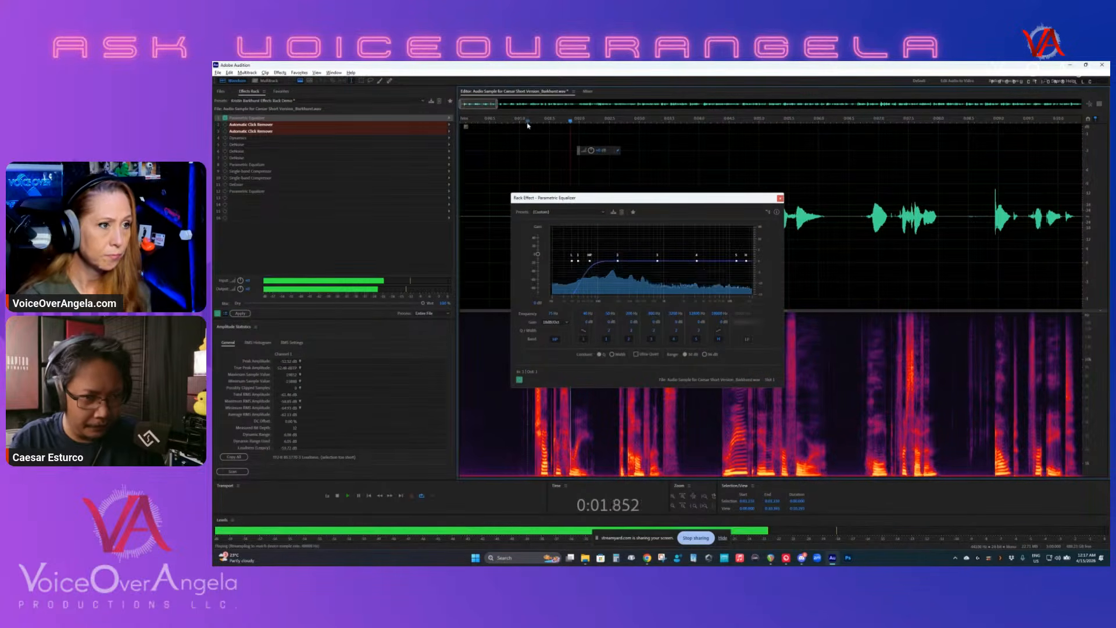
key(space)
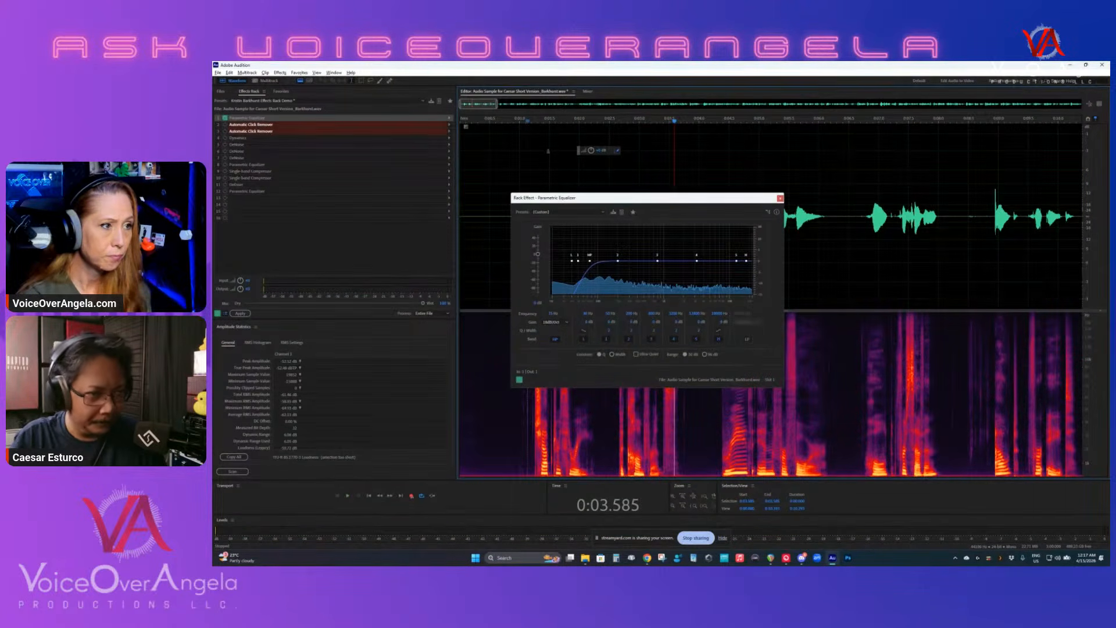
- Select a short stretch of room tone before the first word and open Frequency Analysis
click(471, 428)
drag(484, 424, 507, 421)
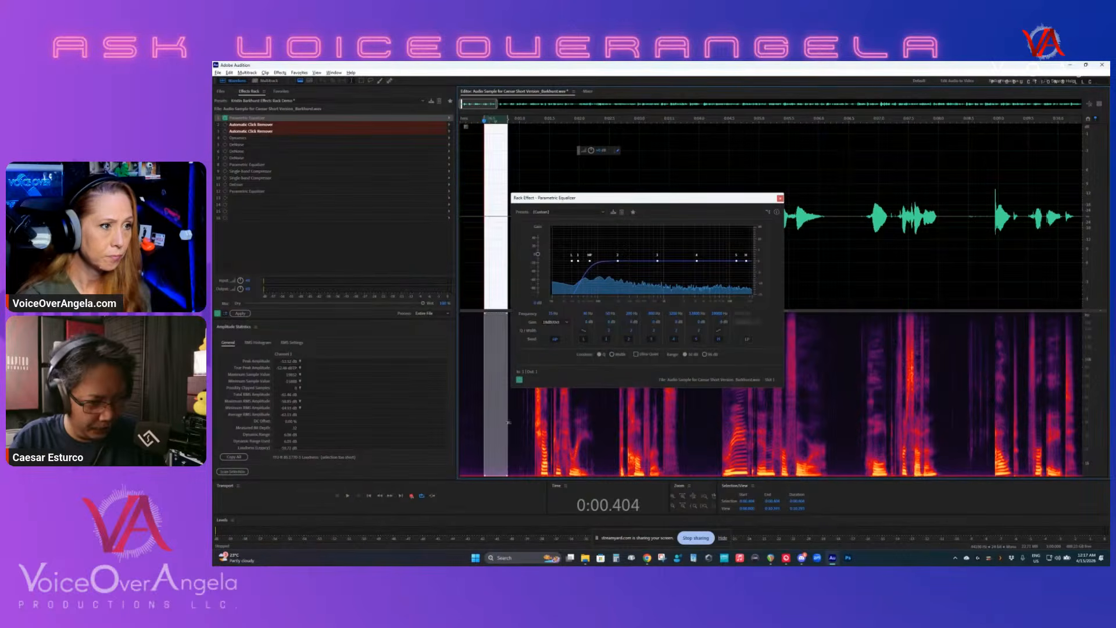
click(321, 74)
mouse_move(333, 73)
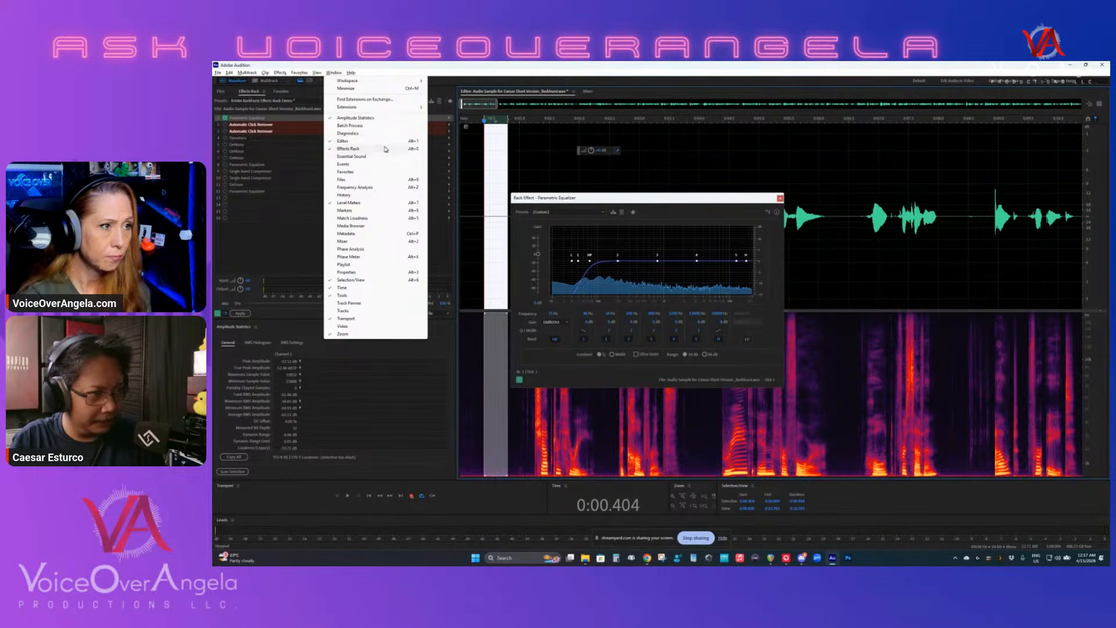
click(395, 187)
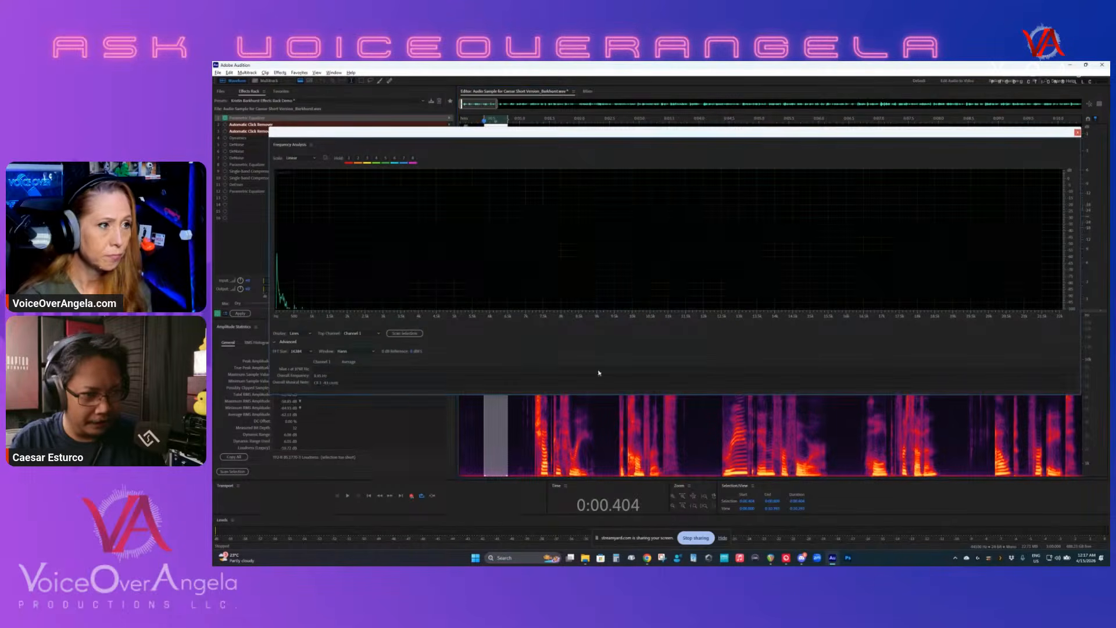
- Play the first words from the silence before them while watching the Frequency Analysis graph
click(477, 441)
scroll(488, 439, down, 1)
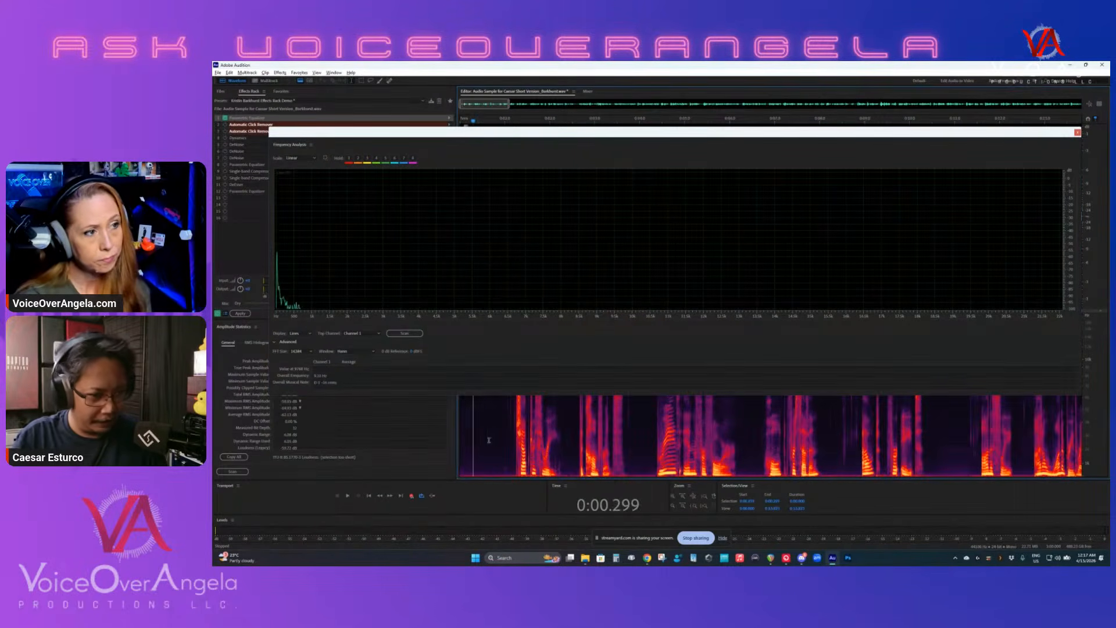
click(495, 439)
key(space)
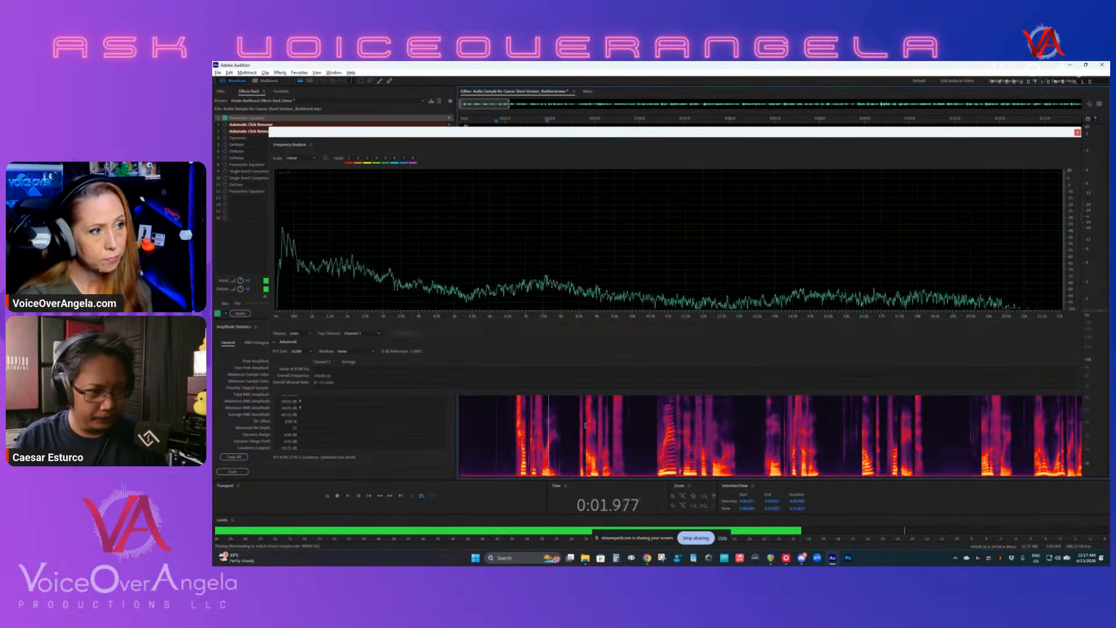
key(space)
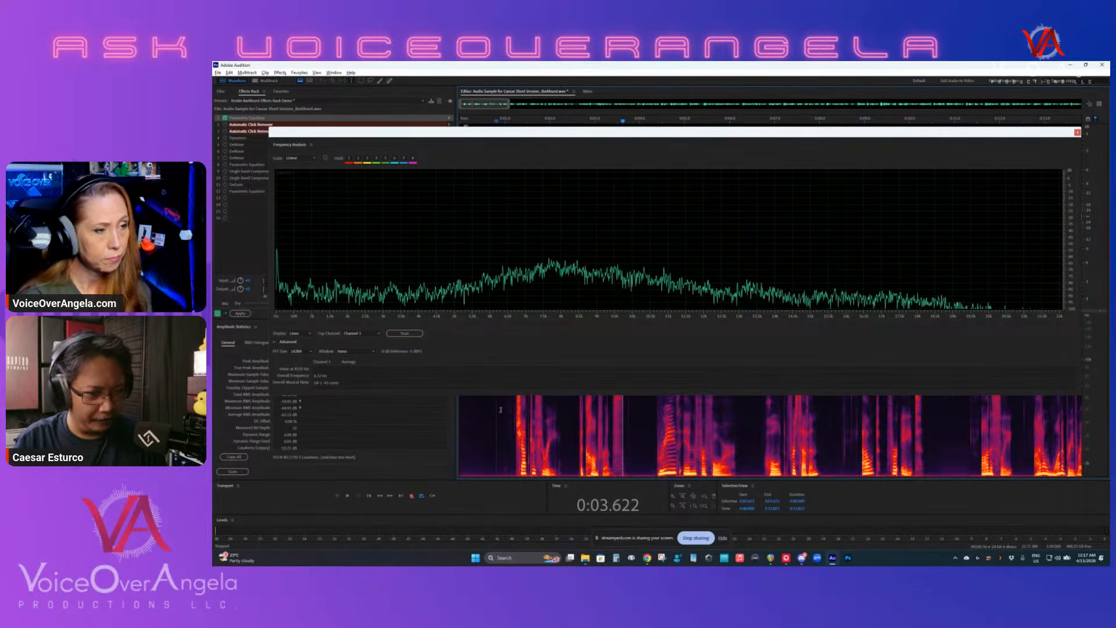
- Select the room tone before the first word and play it to inspect its noise spectrum
scroll(626, 429, up, 3)
scroll(671, 448, up, 3)
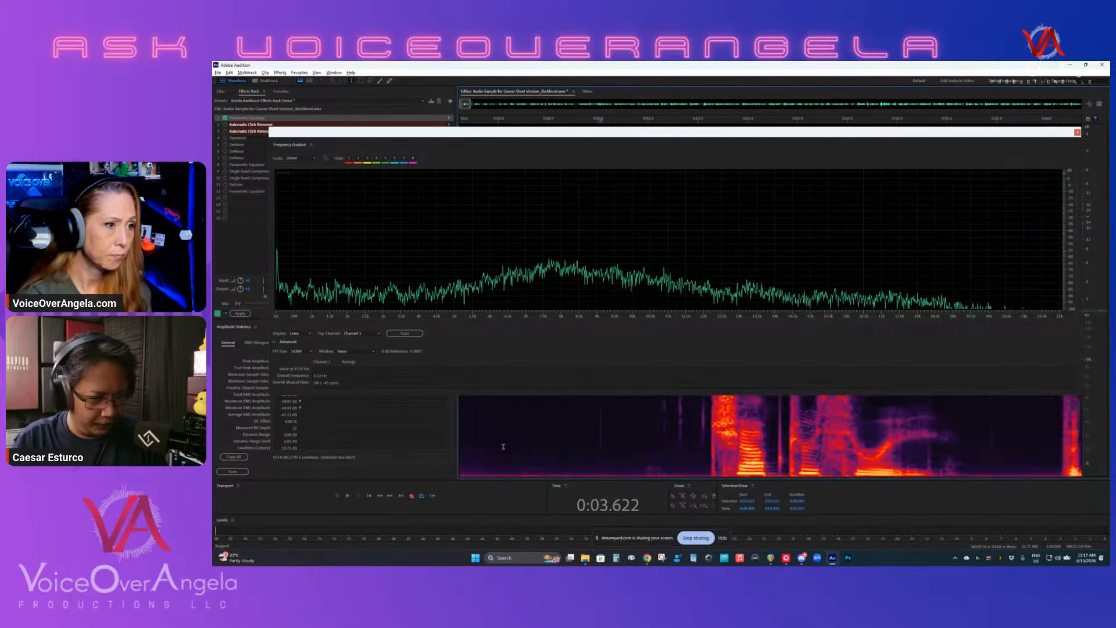
drag(523, 447, 655, 452)
key(space)
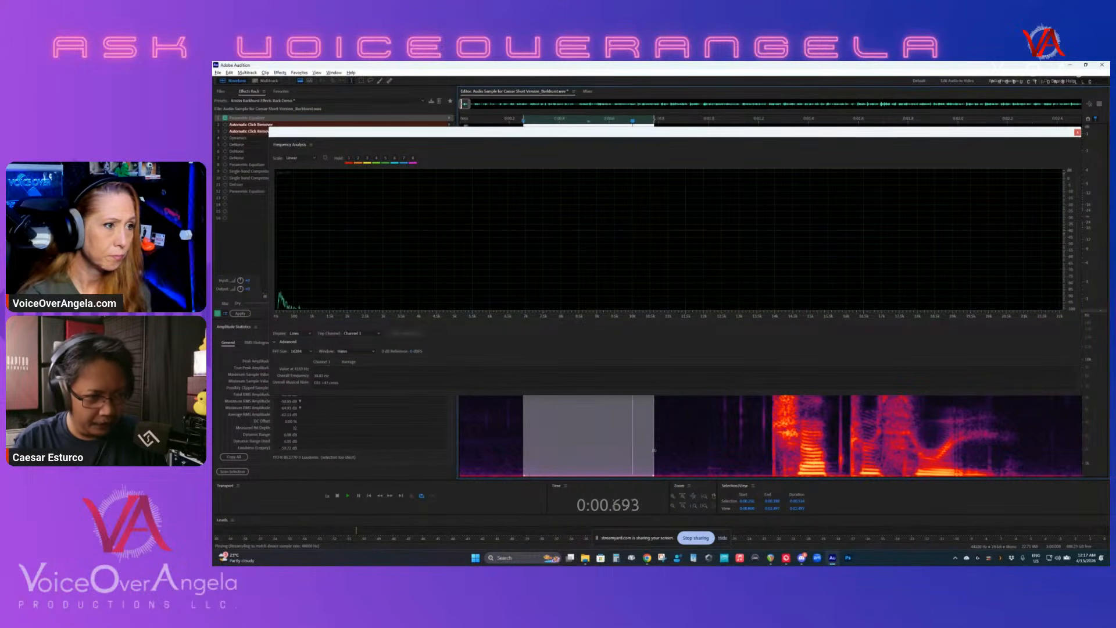
key(space)
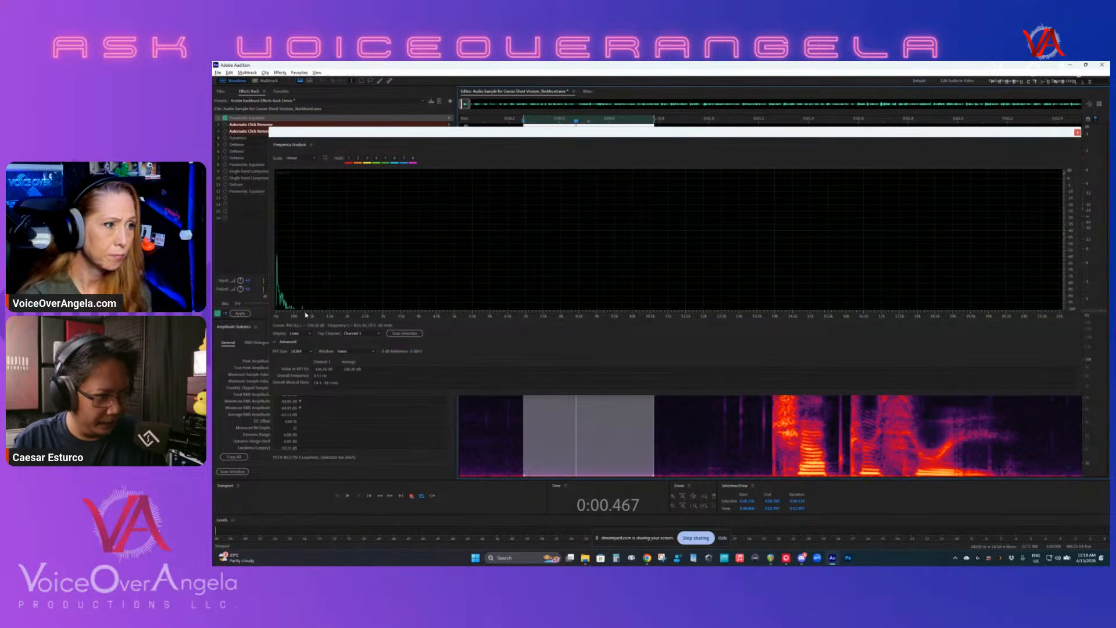
- Inspect the lowest frequencies of the room tone in the Frequency Analysis graph and replay the selection
scroll(303, 312, up, 3)
scroll(303, 312, up, 5)
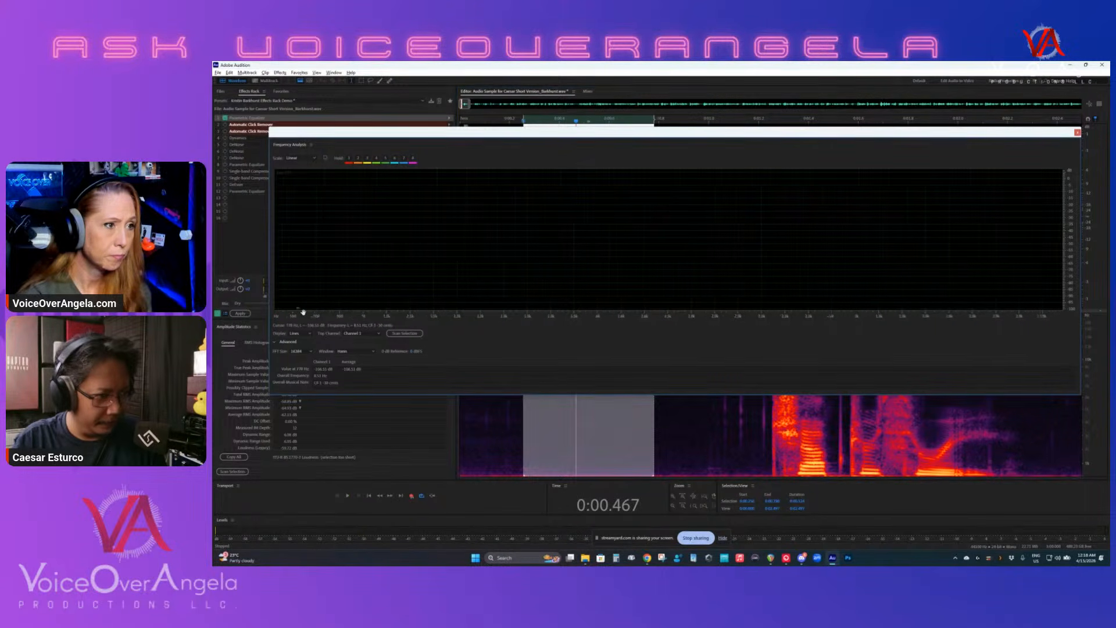
drag(301, 314, 595, 309)
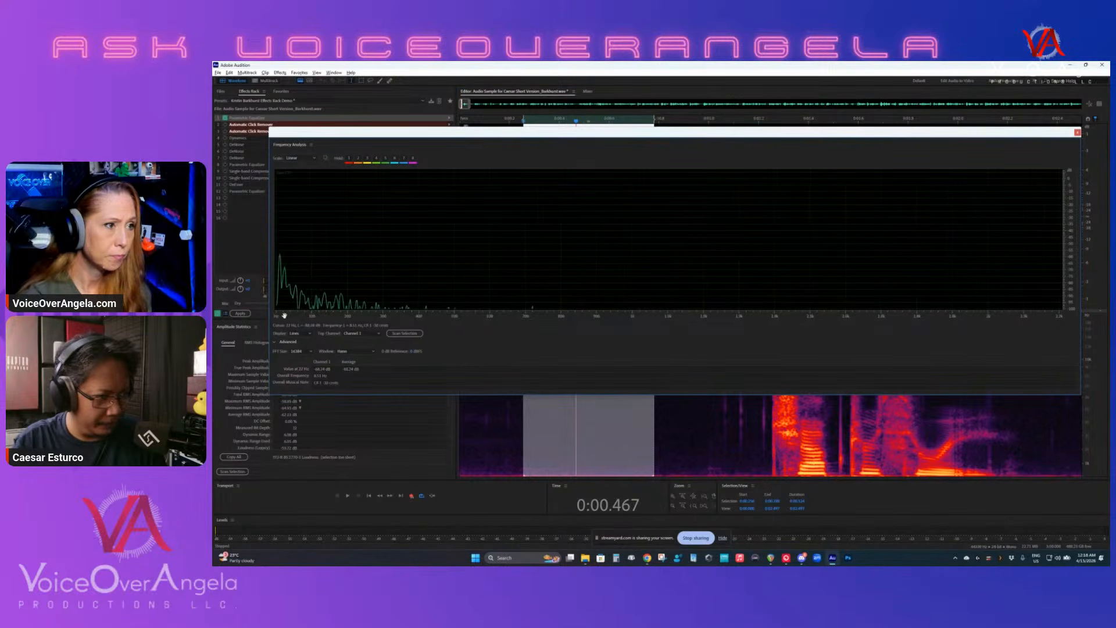
scroll(284, 316, up, 3)
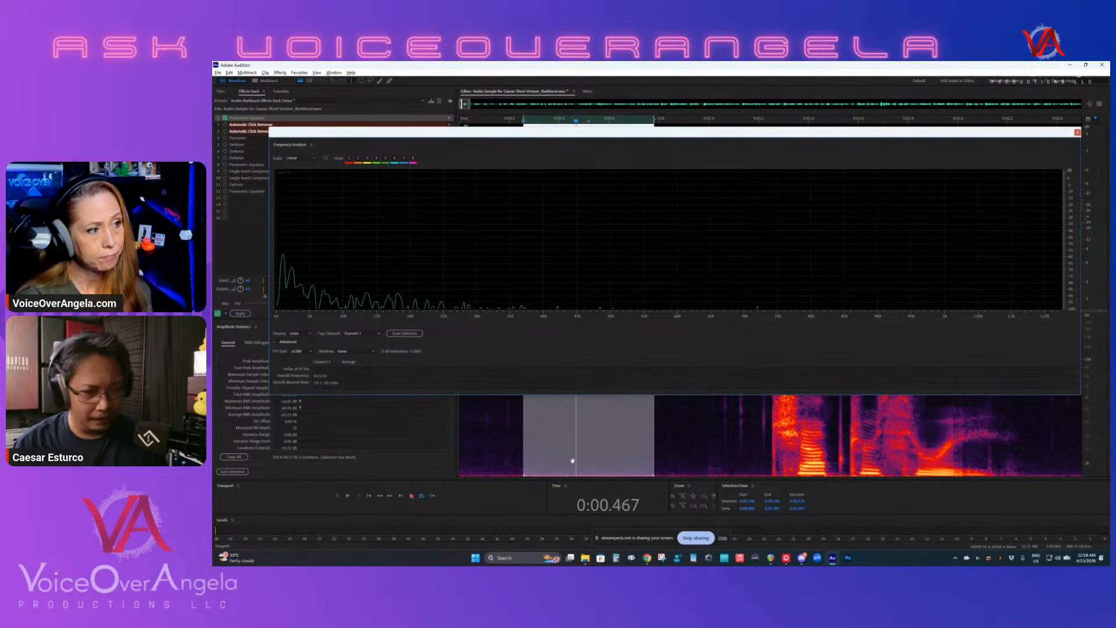
key(space)
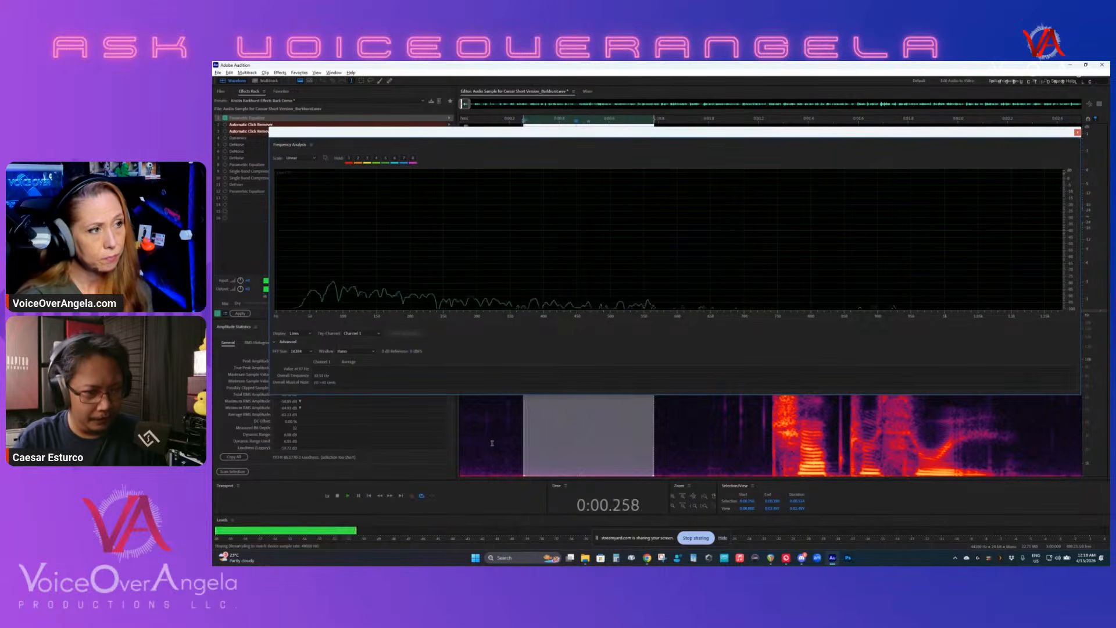
- Replay the room tone before the first word from several points while watching the Frequency Analysis graph
click(603, 442)
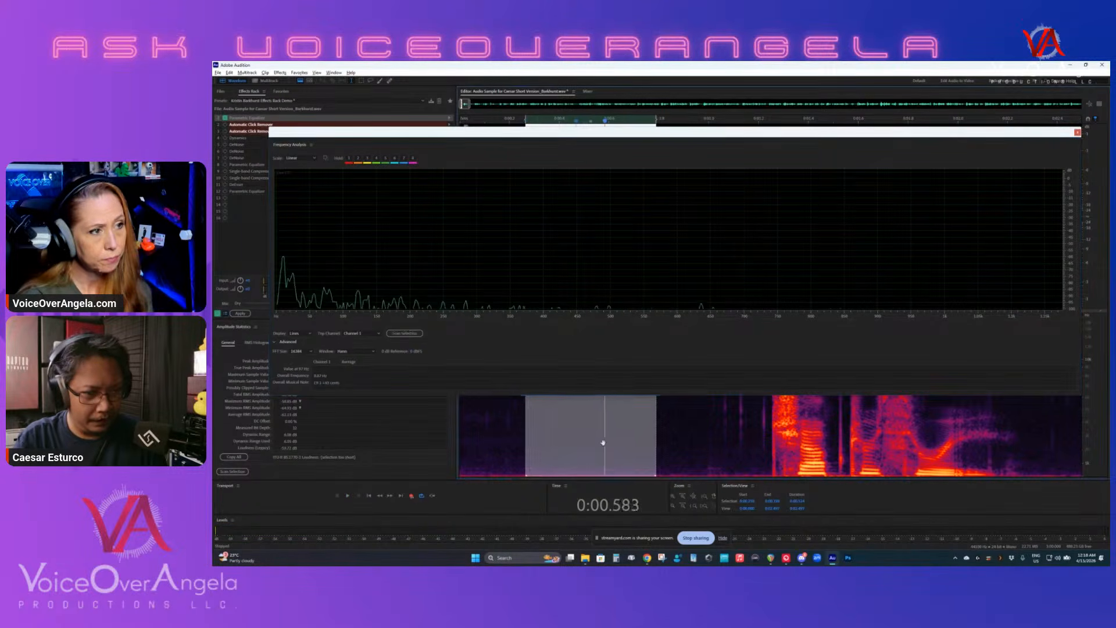
click(514, 441)
key(space)
key(space)
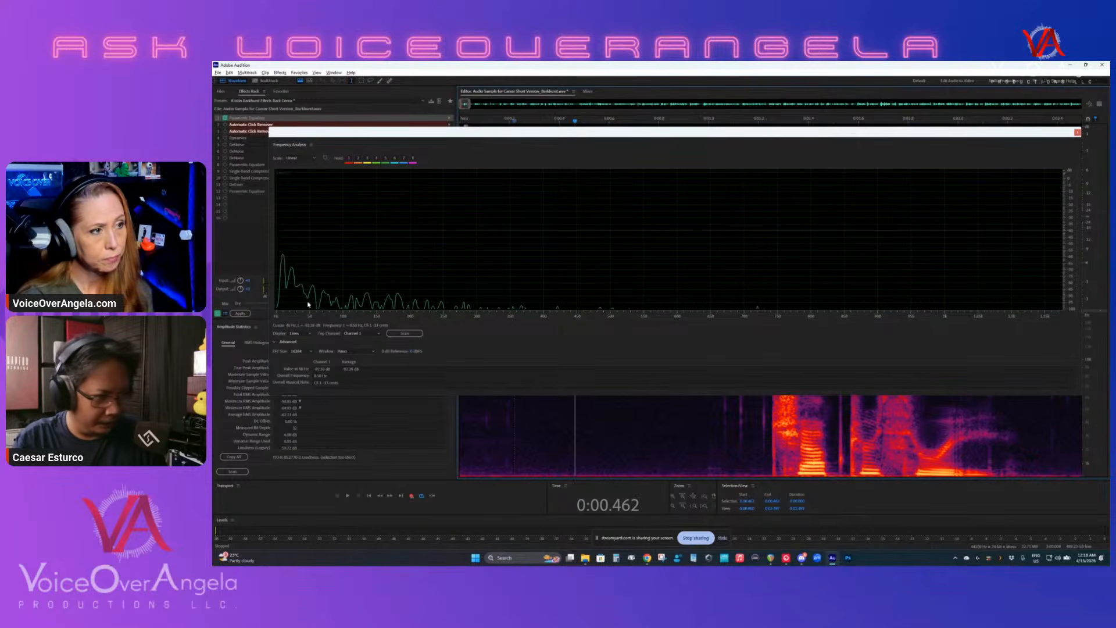
click(577, 425)
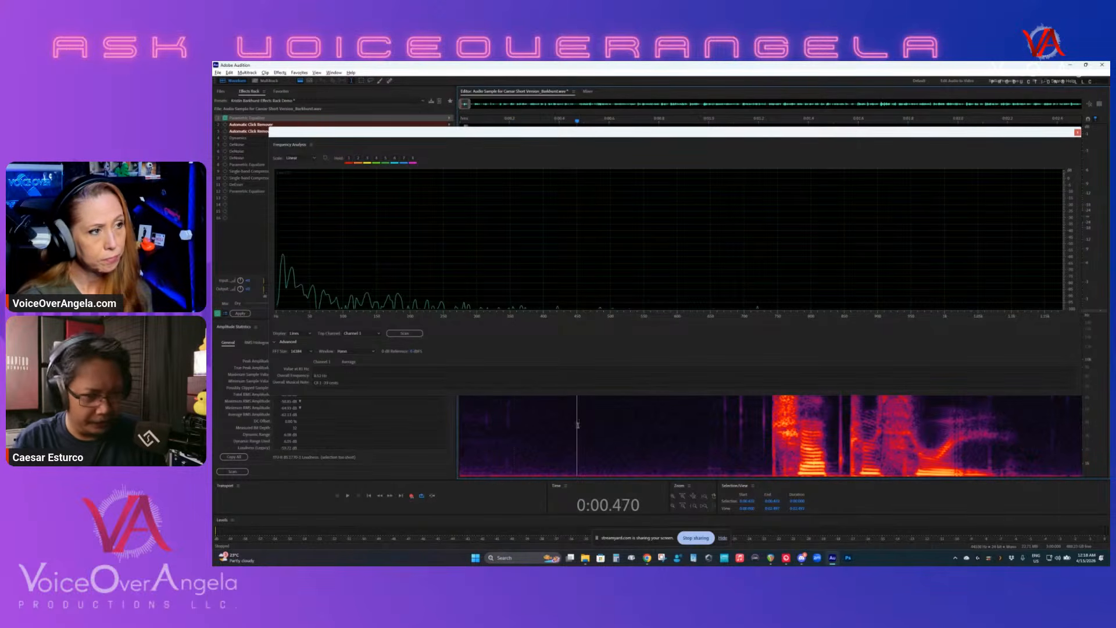
- Play the first words from just before their onset while watching Frequency Analysis, and close the analysis window
click(760, 427)
key(space)
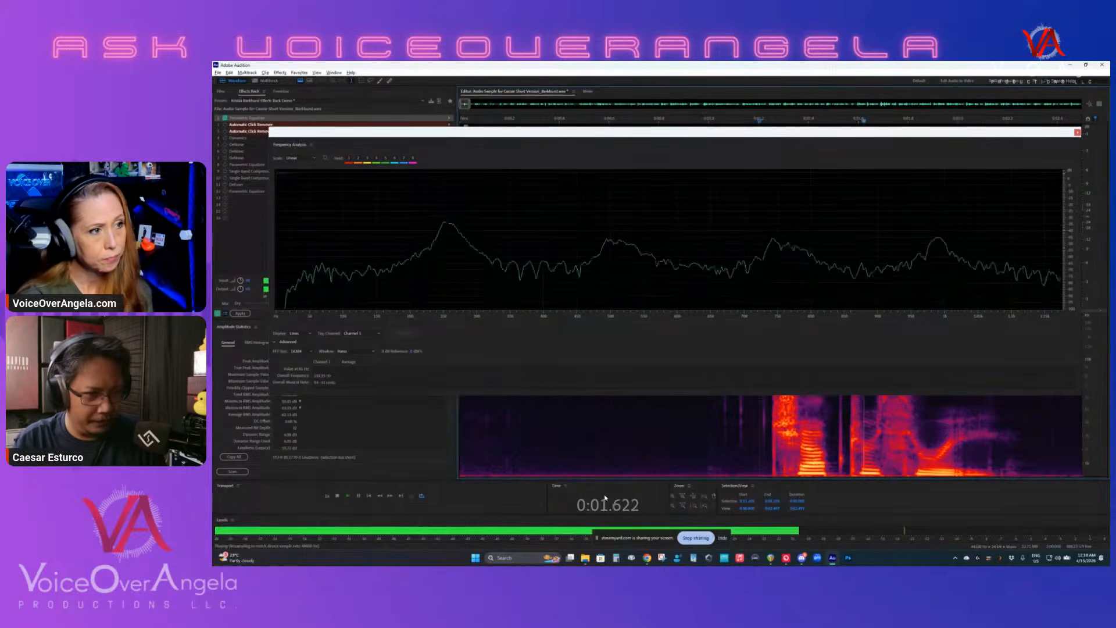
key(space)
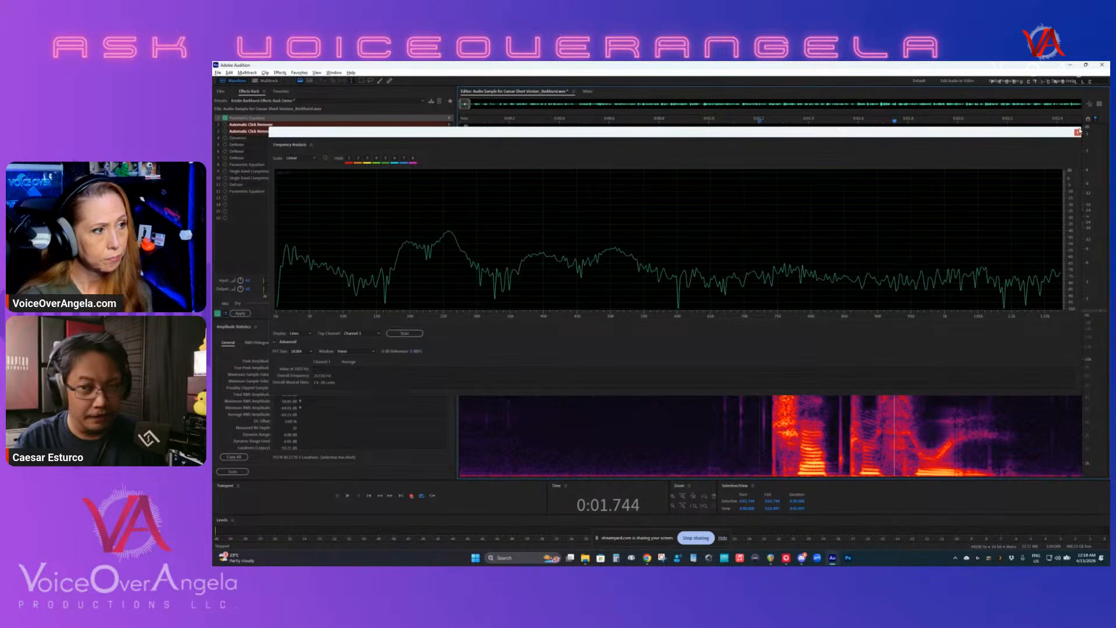
click(1076, 133)
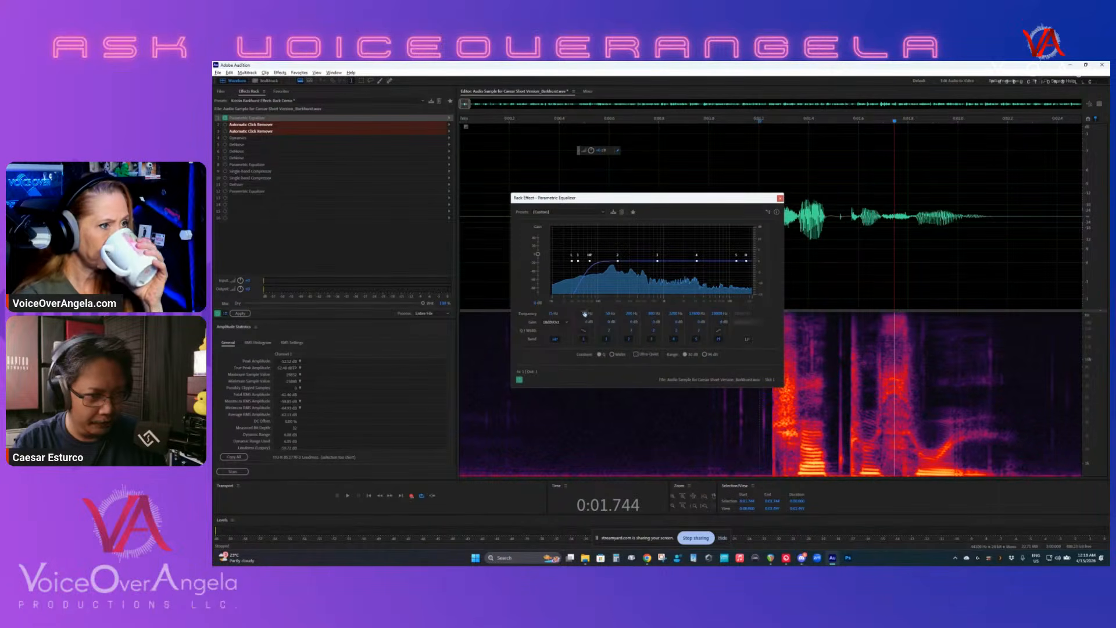
- Play from the opening silence through the first words while watching the Parametric Equalizer's spectrum
click(609, 394)
key(space)
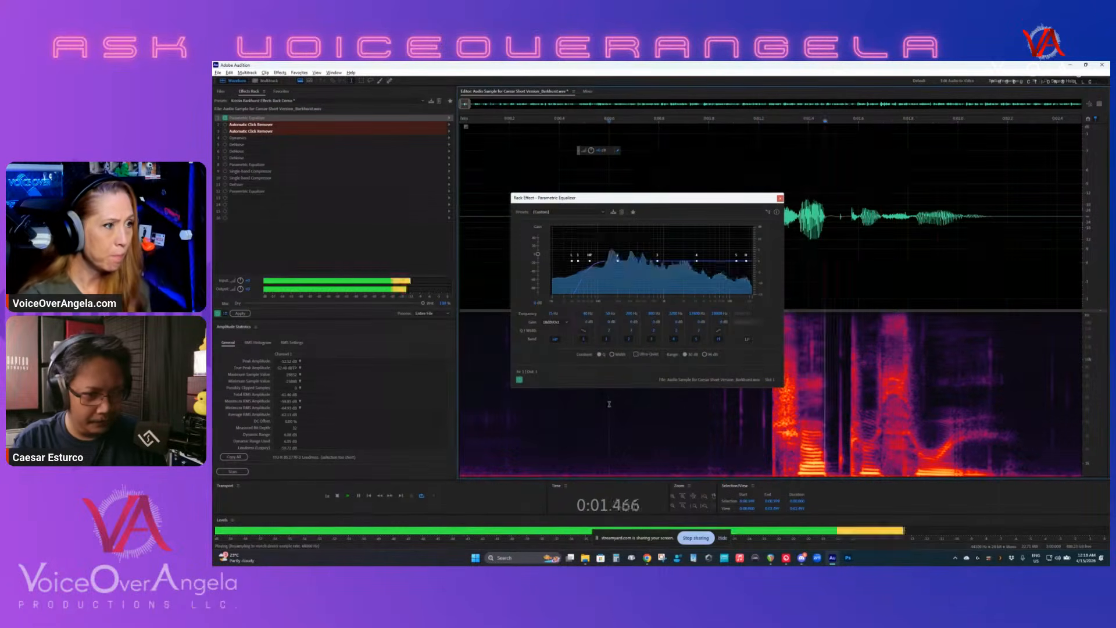
key(space)
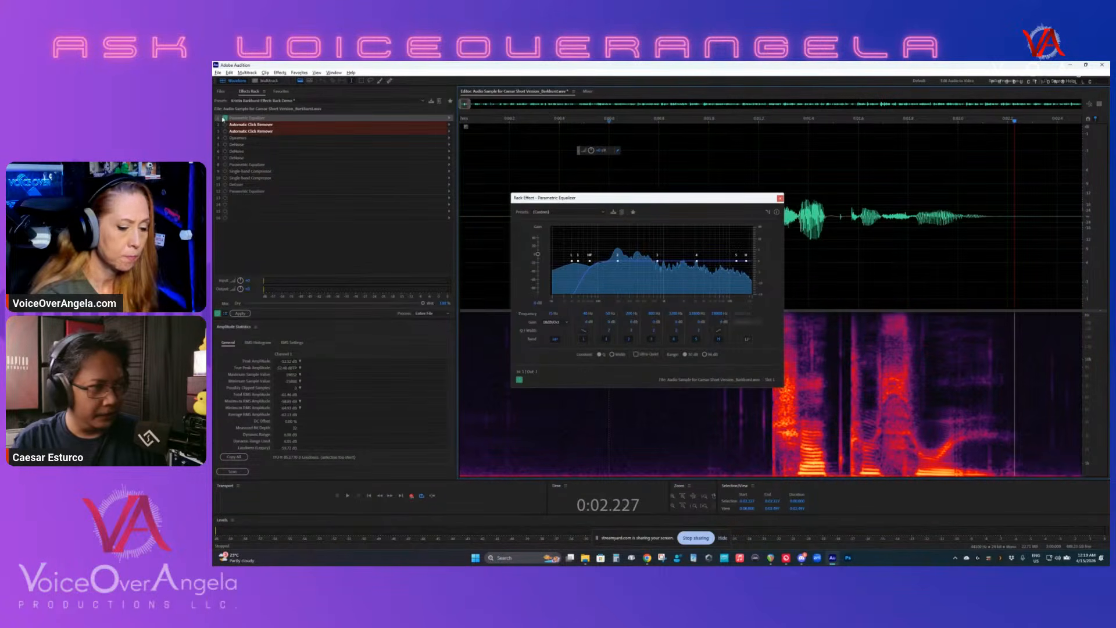
- Bypass the first Parametric Equalizer and play a selected stretch of room tone before the first word to check the levels
click(480, 407)
scroll(481, 407, down, 2)
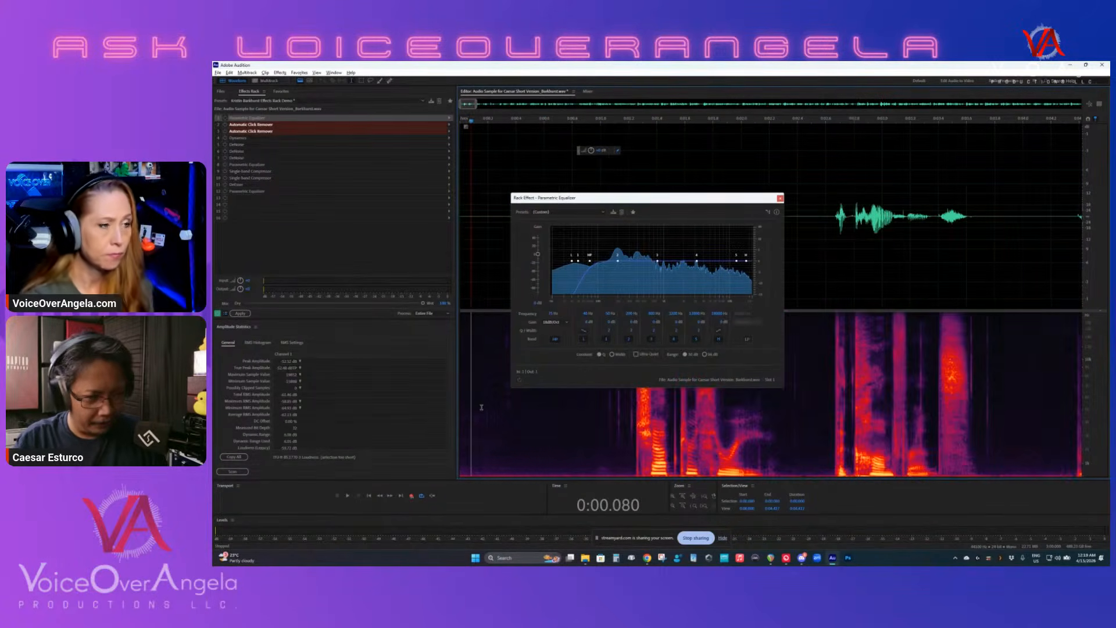
key(space)
key(space)
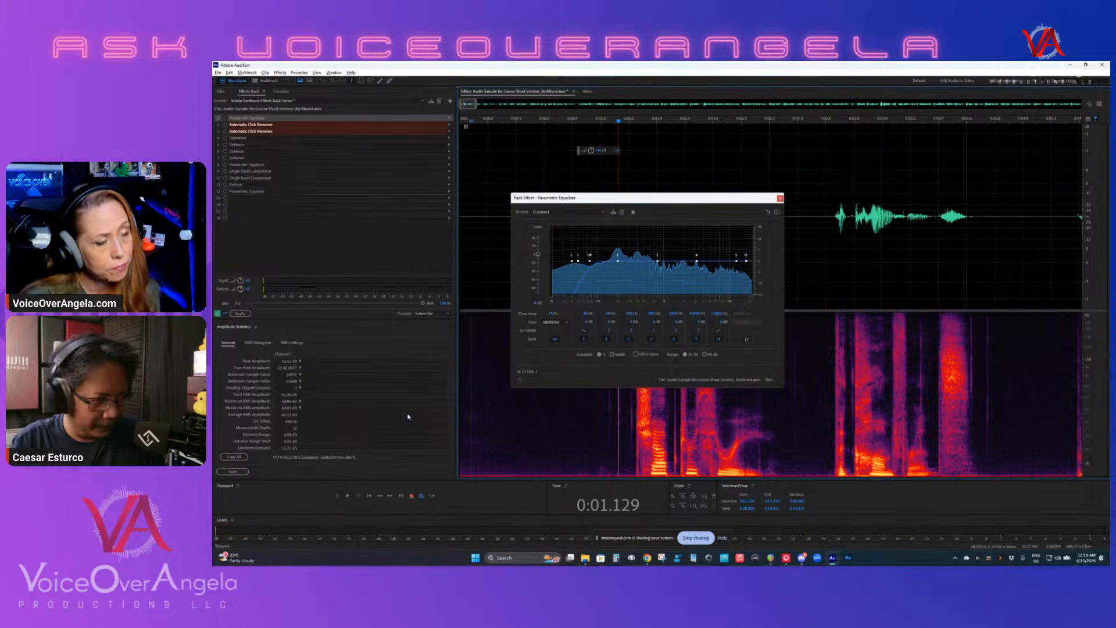
drag(493, 414, 572, 414)
key(space)
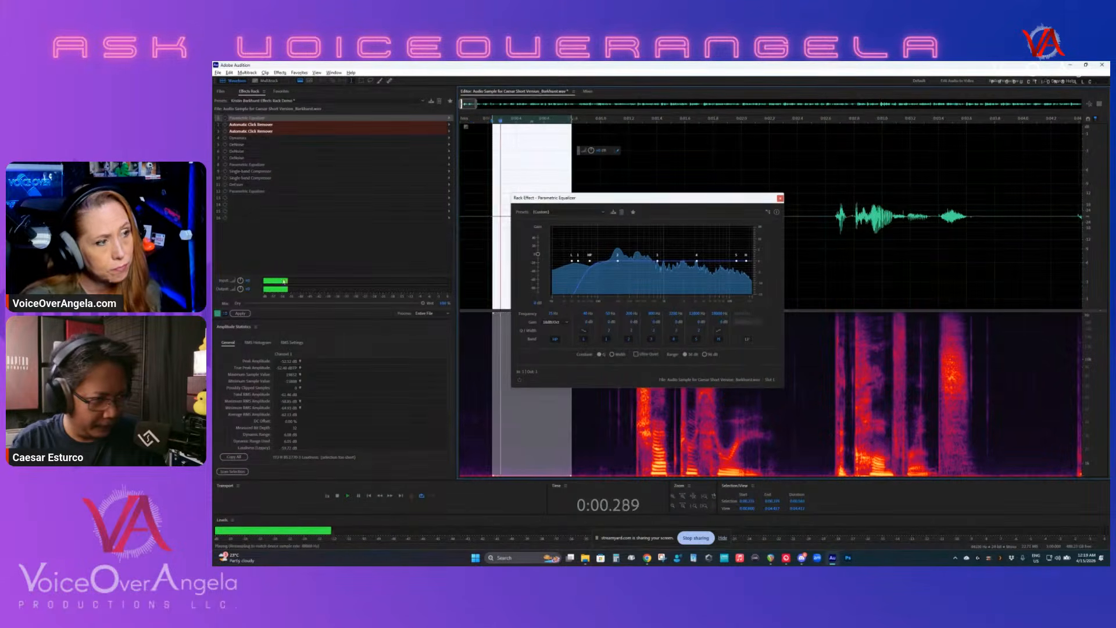
key(space)
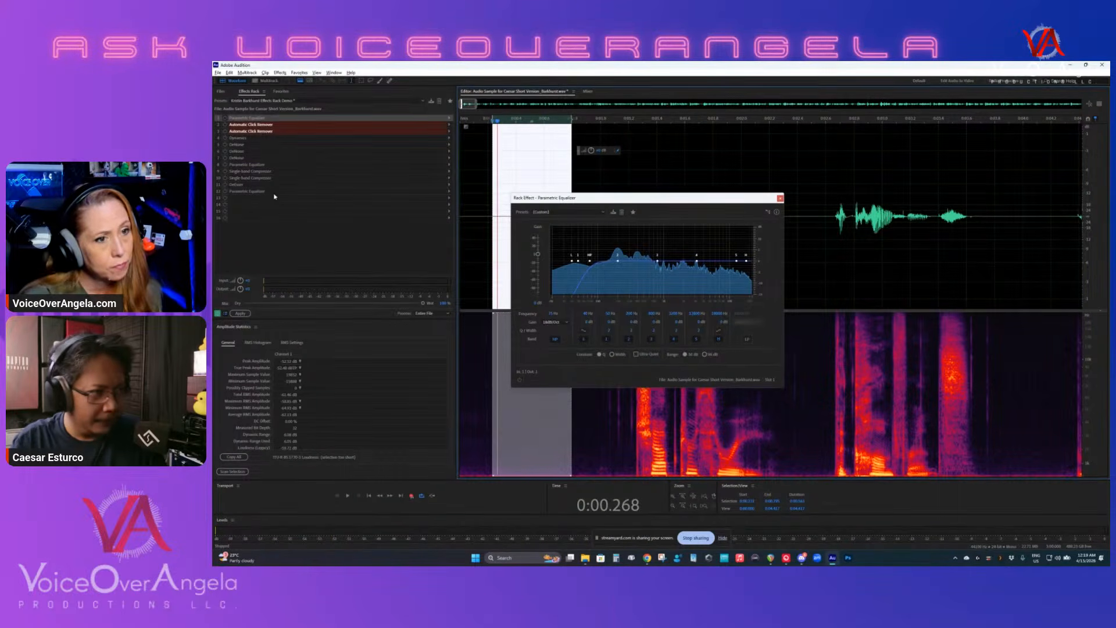
- Re-enable the first Parametric Equalizer and play a short selection of room tone to compare input and output levels
click(225, 118)
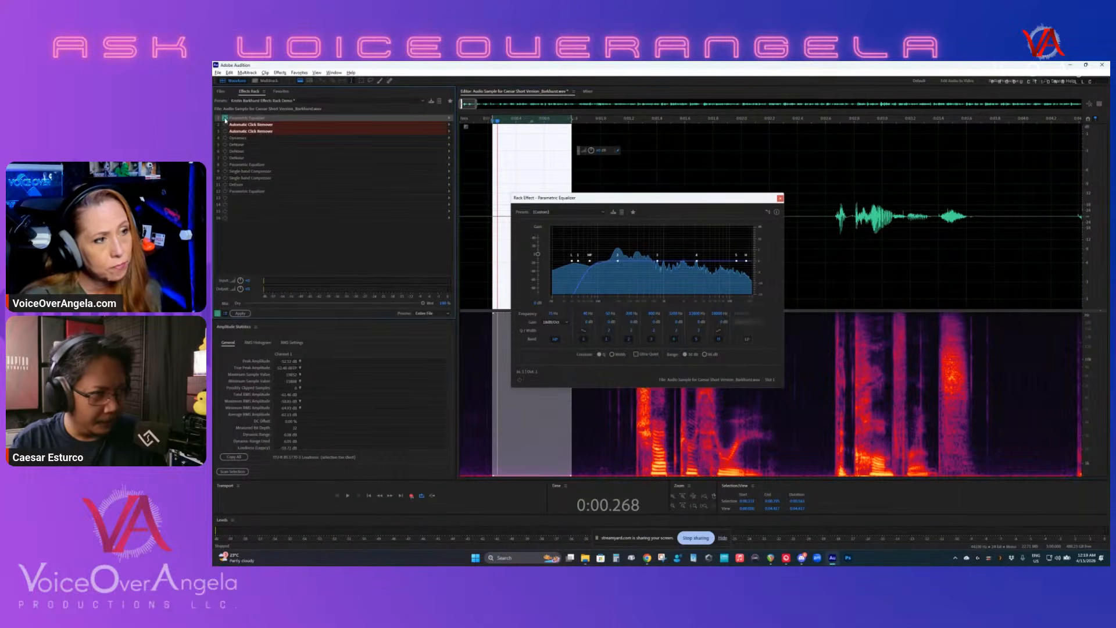
click(474, 355)
key(space)
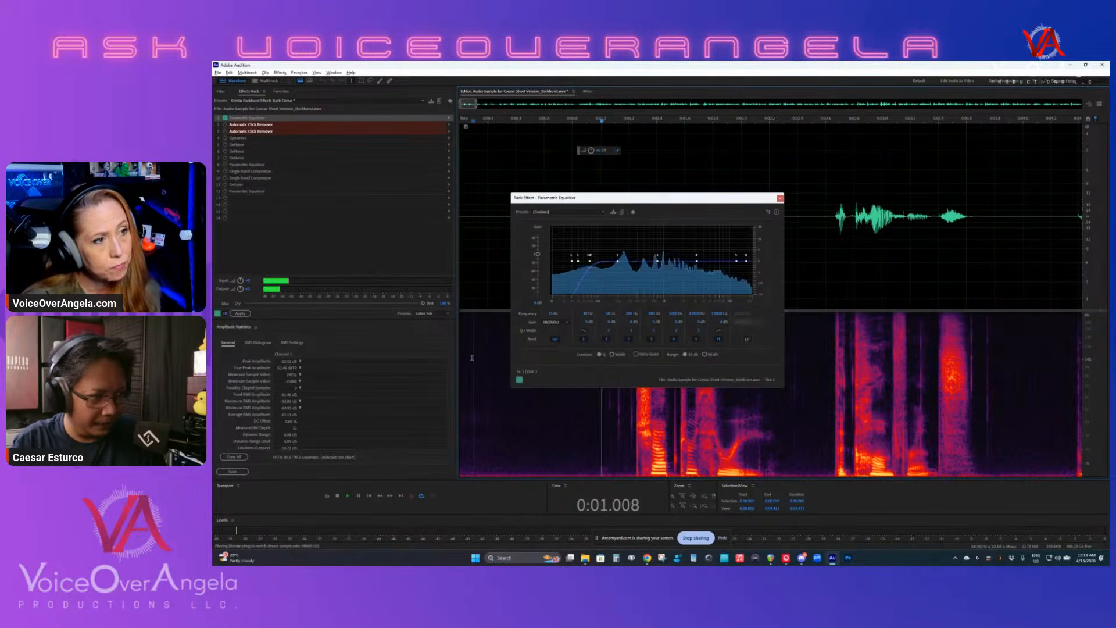
drag(515, 401, 547, 401)
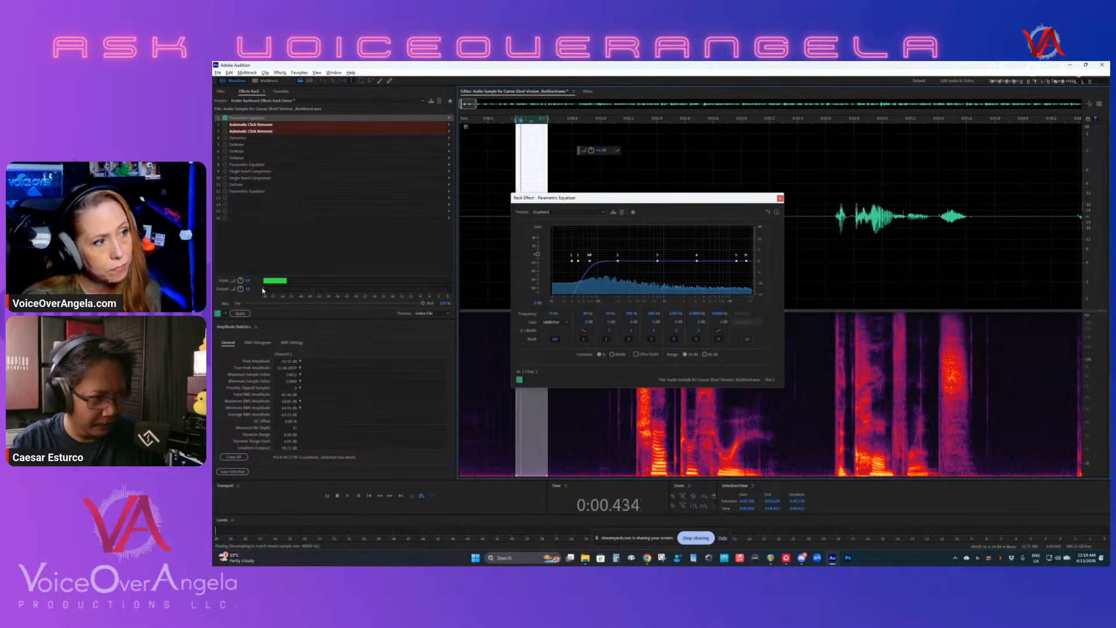
key(space)
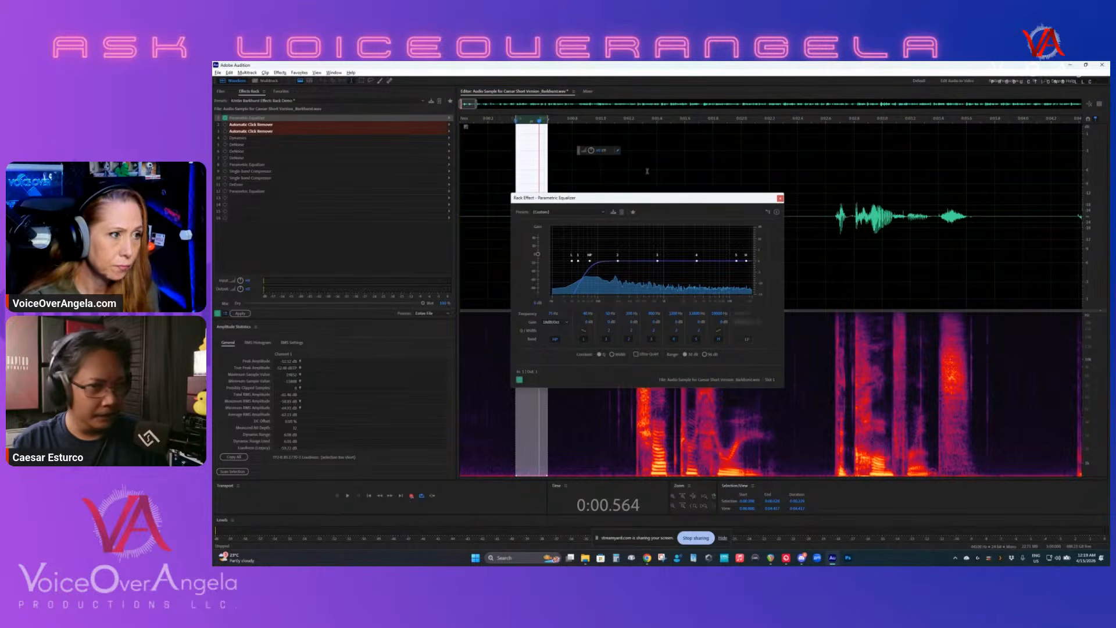
- Close the Parametric Equalizer and open the first Automatic Click Remover's settings, placing the window over the waveform
click(779, 199)
double_click(239, 126)
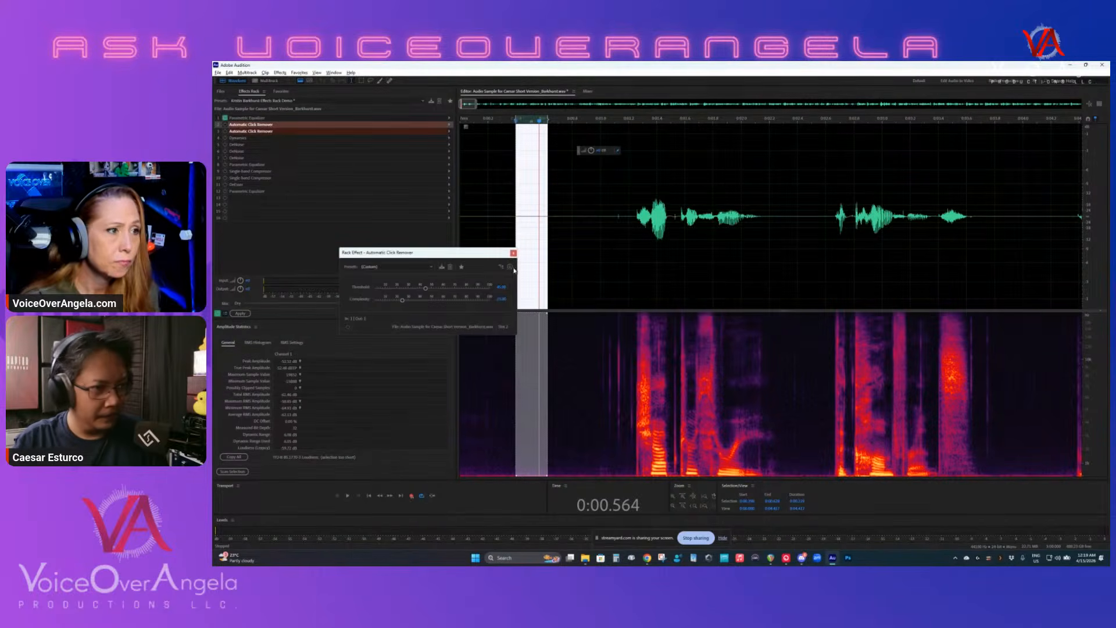
drag(461, 255, 700, 282)
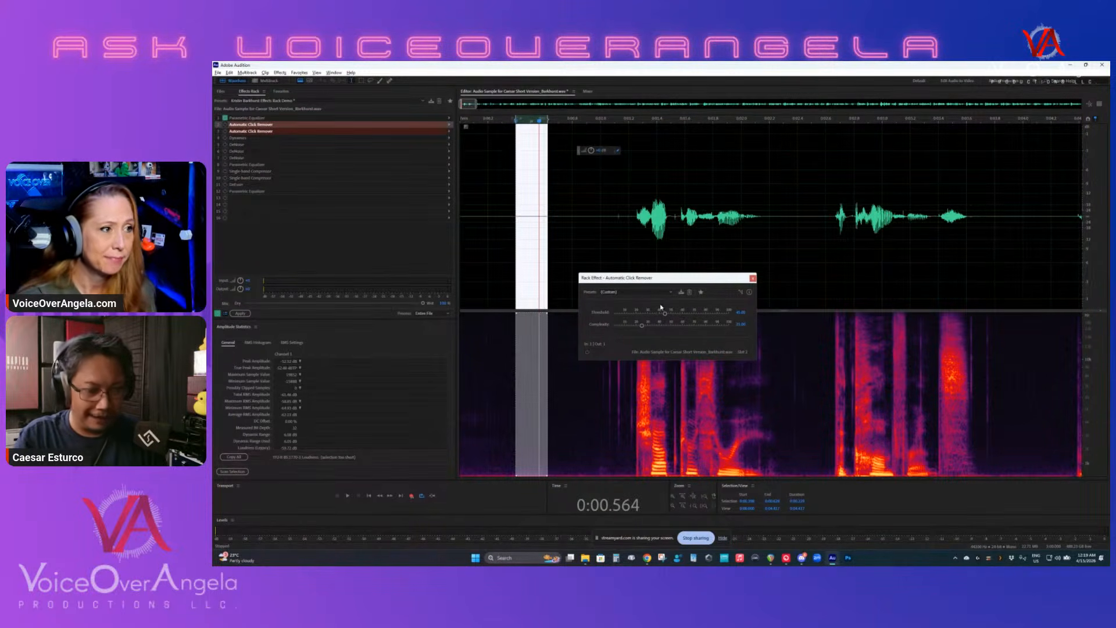
drag(638, 278, 524, 261)
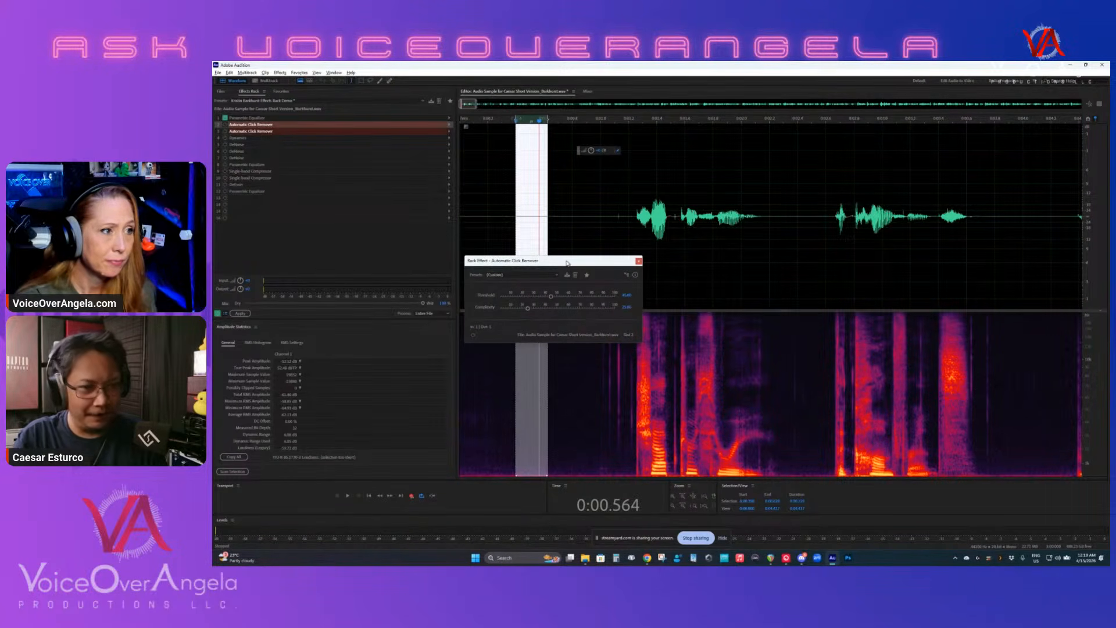
drag(567, 263, 597, 157)
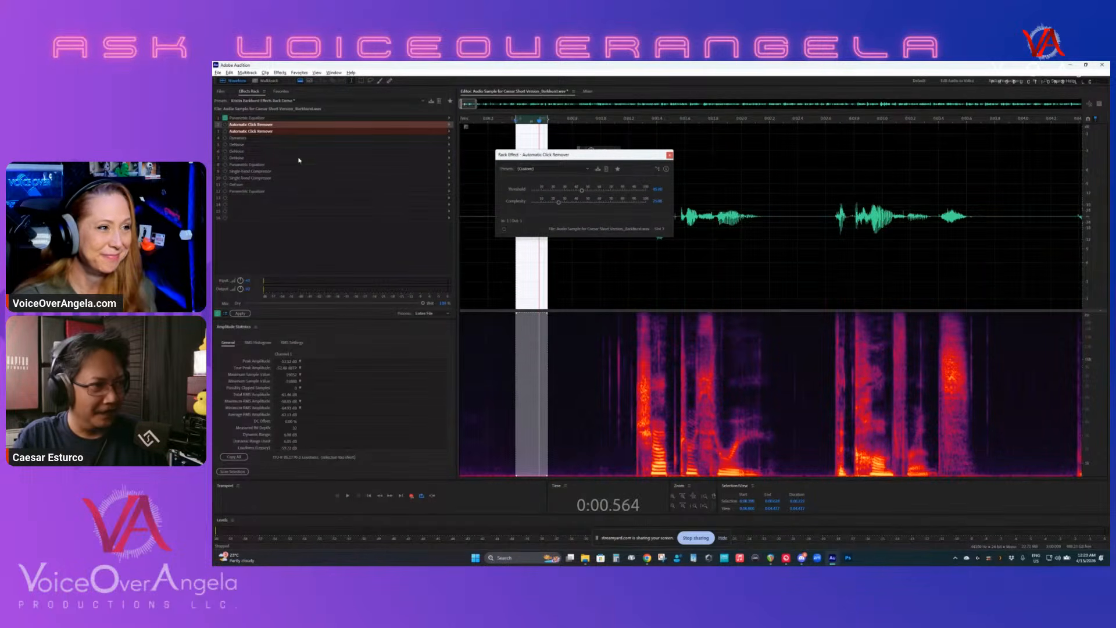
- Open the second Automatic Click Remover's settings below the first to compare their threshold and complexity, and close both windows
double_click(258, 131)
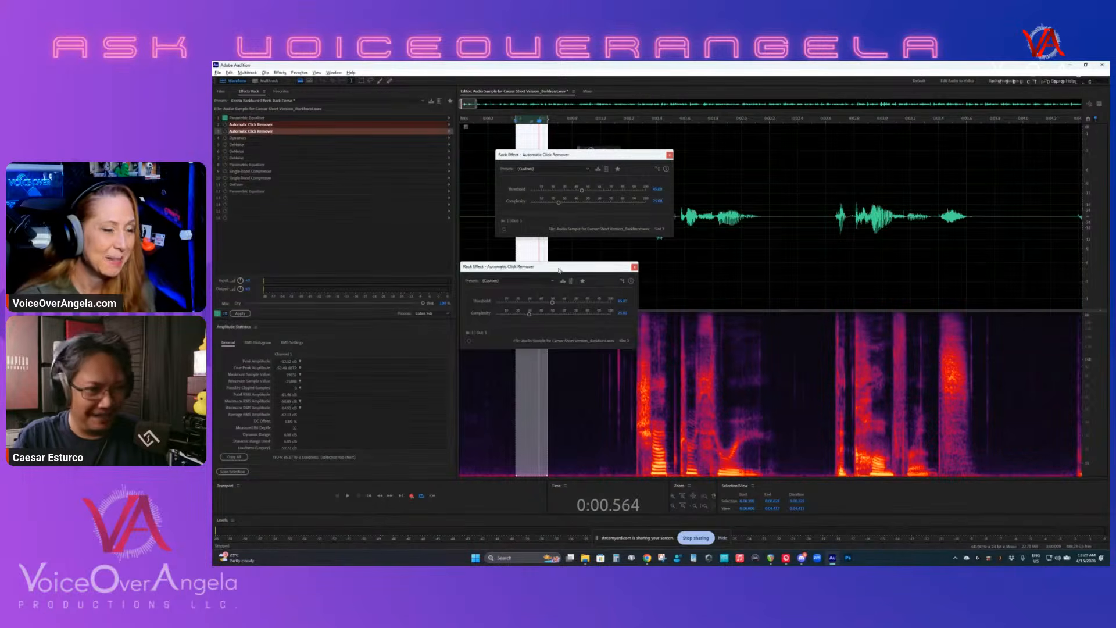
drag(558, 269, 593, 246)
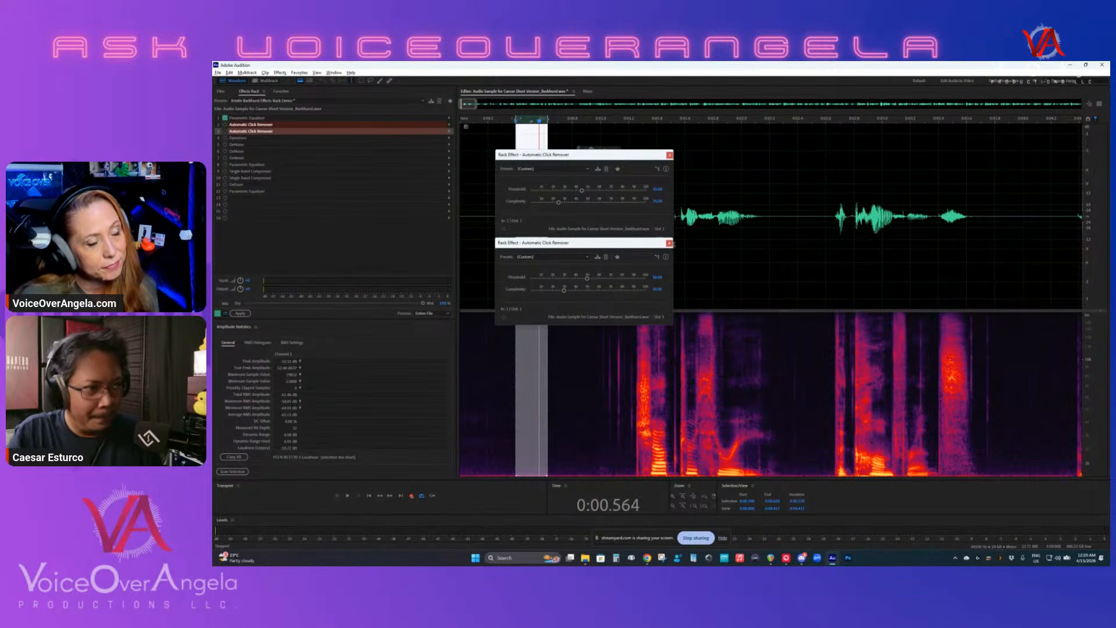
click(669, 244)
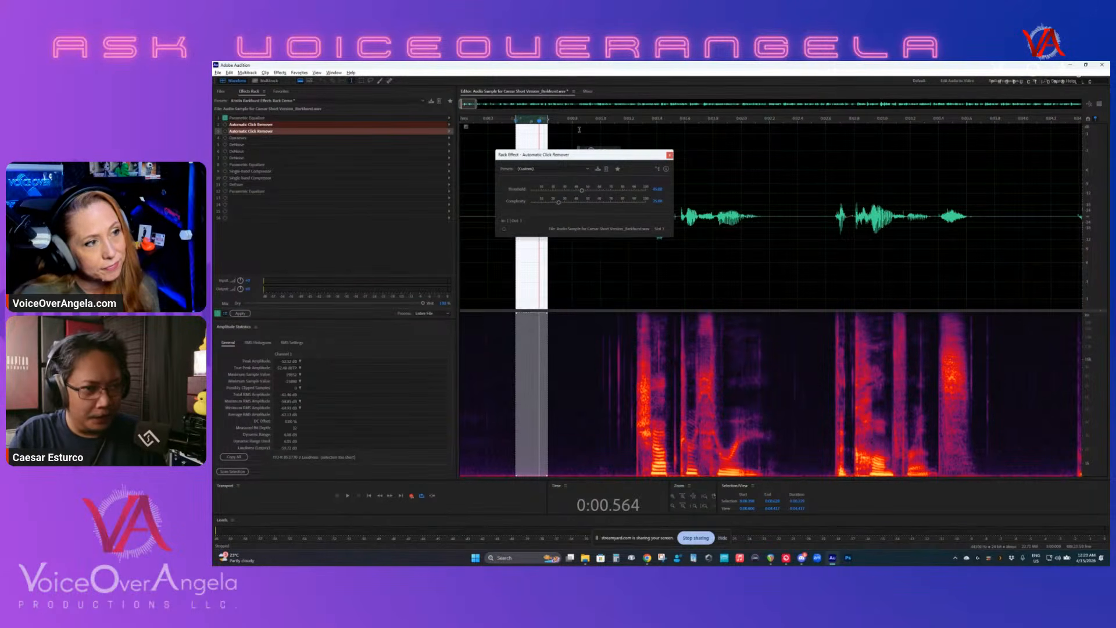
click(669, 154)
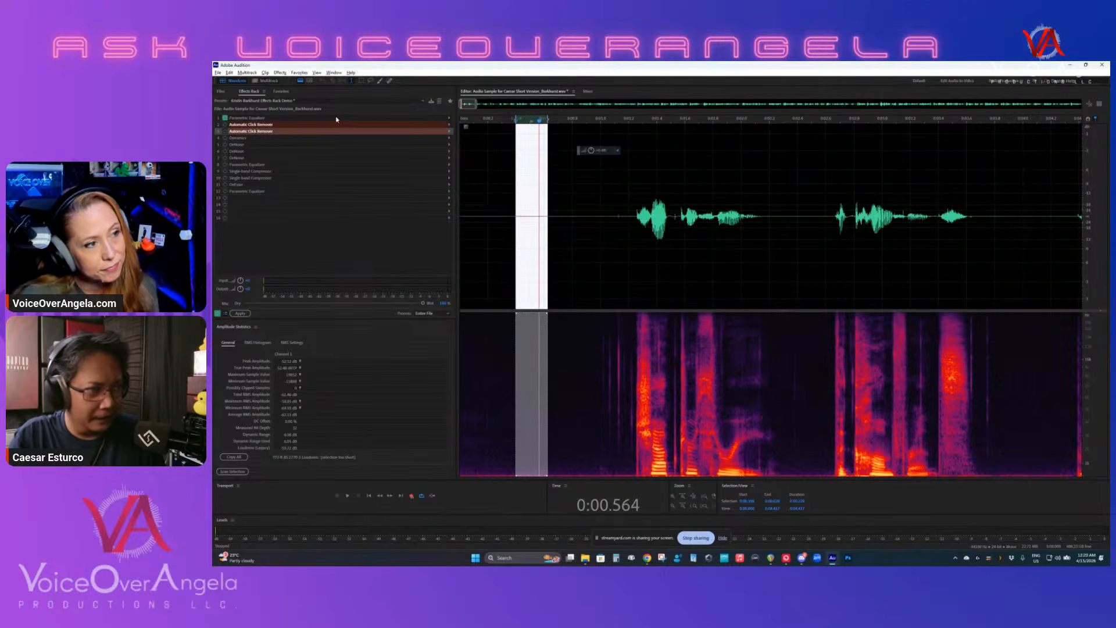
- Reopen both Automatic Click Removers, arrange them one above the other to review their settings, and close them
double_click(278, 125)
drag(586, 164, 590, 231)
click(470, 366)
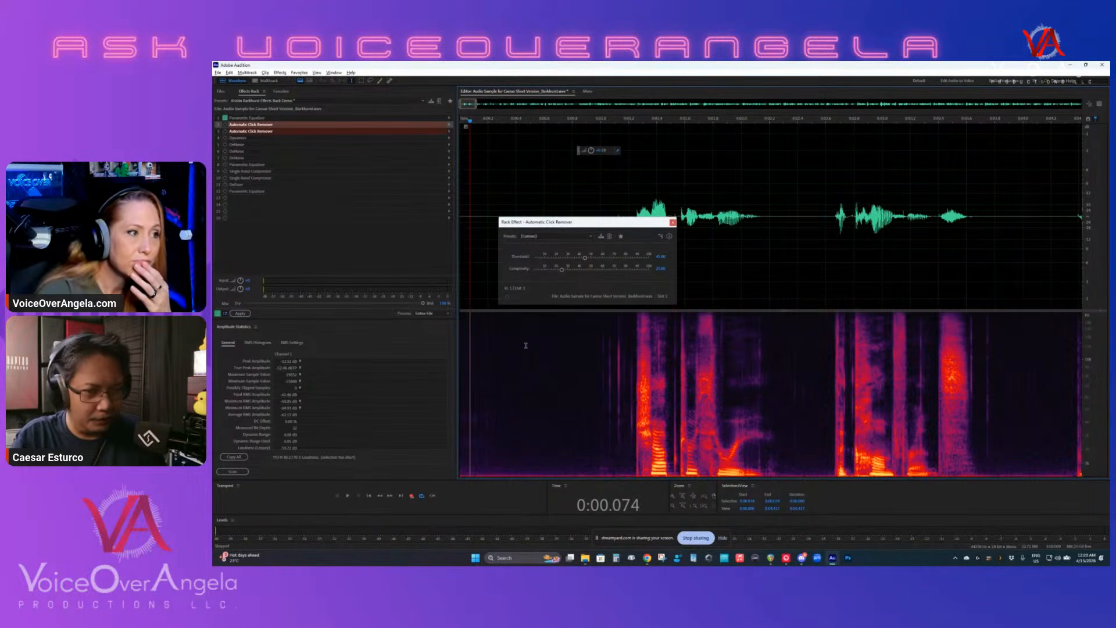
double_click(232, 132)
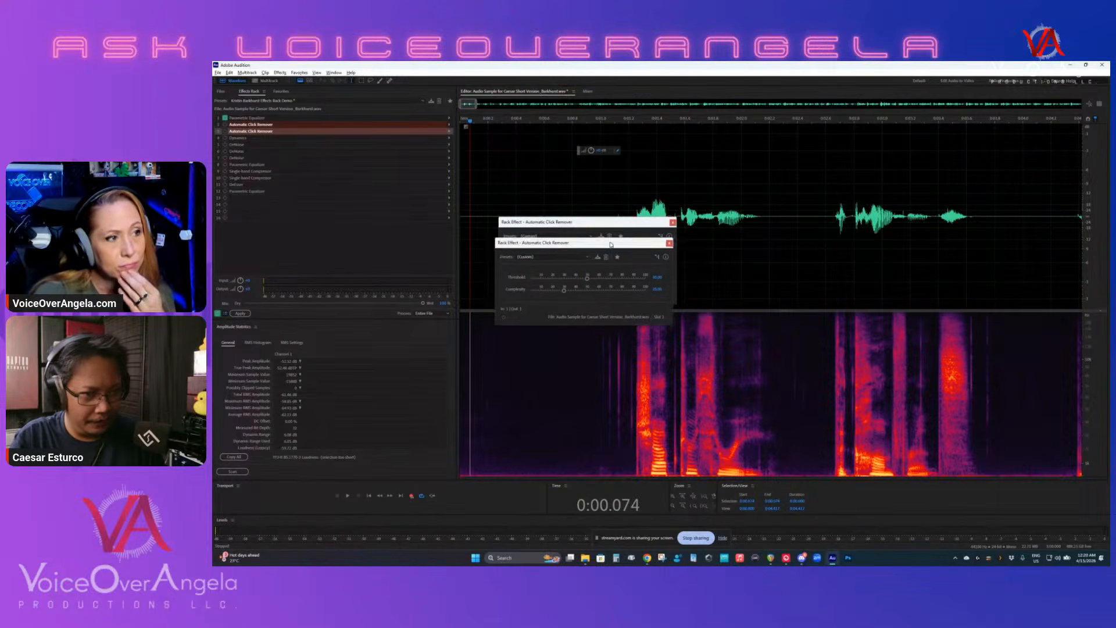
drag(613, 243, 621, 315)
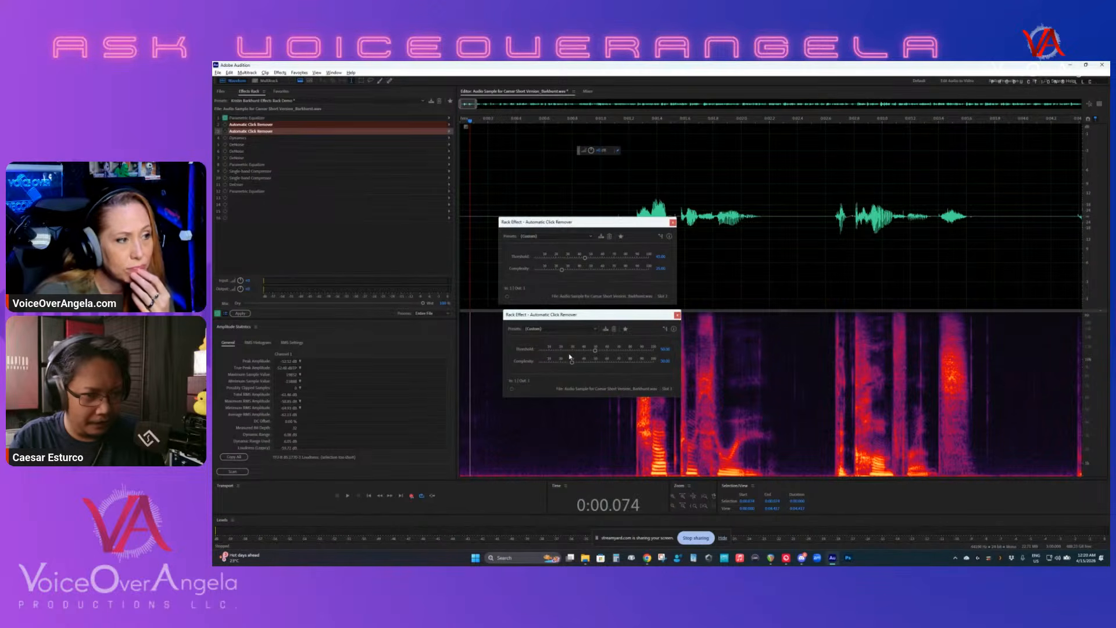
click(672, 222)
click(677, 314)
- Select the mouth clicks just before the first word to point them out, and play the opening phrases with both click removers off
scroll(588, 353, up, 3)
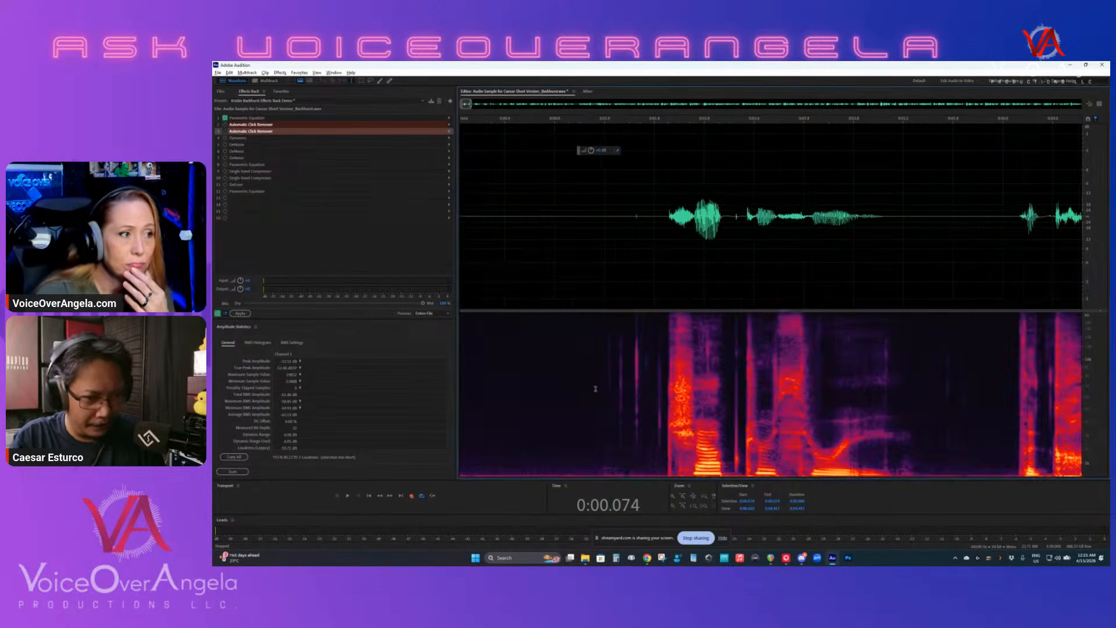
drag(598, 386, 665, 389)
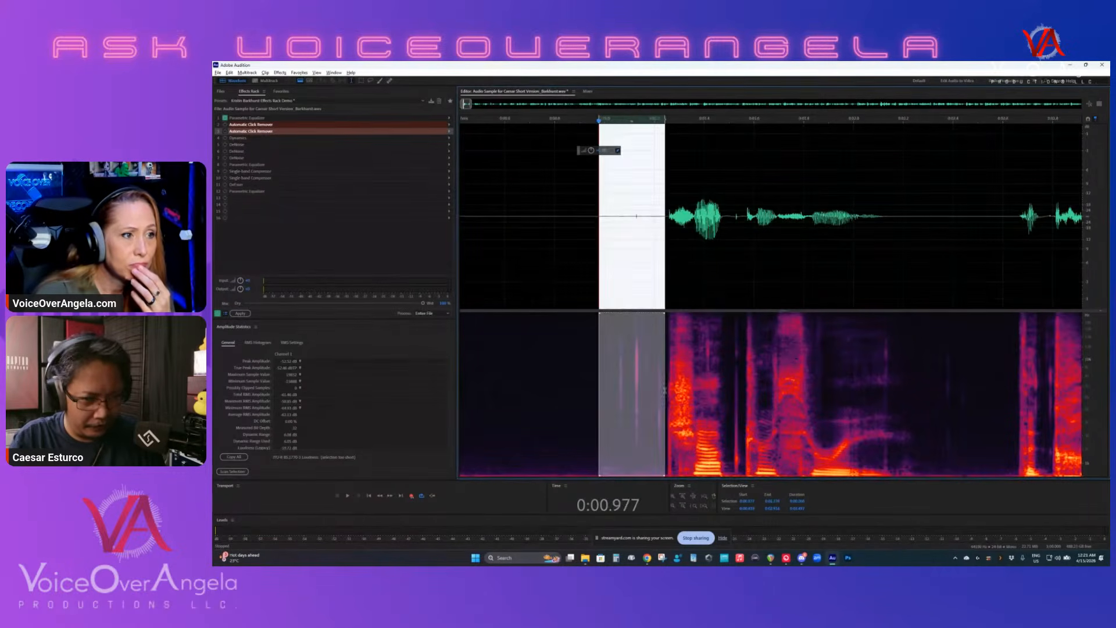
click(502, 304)
scroll(598, 256, down, 2)
click(474, 239)
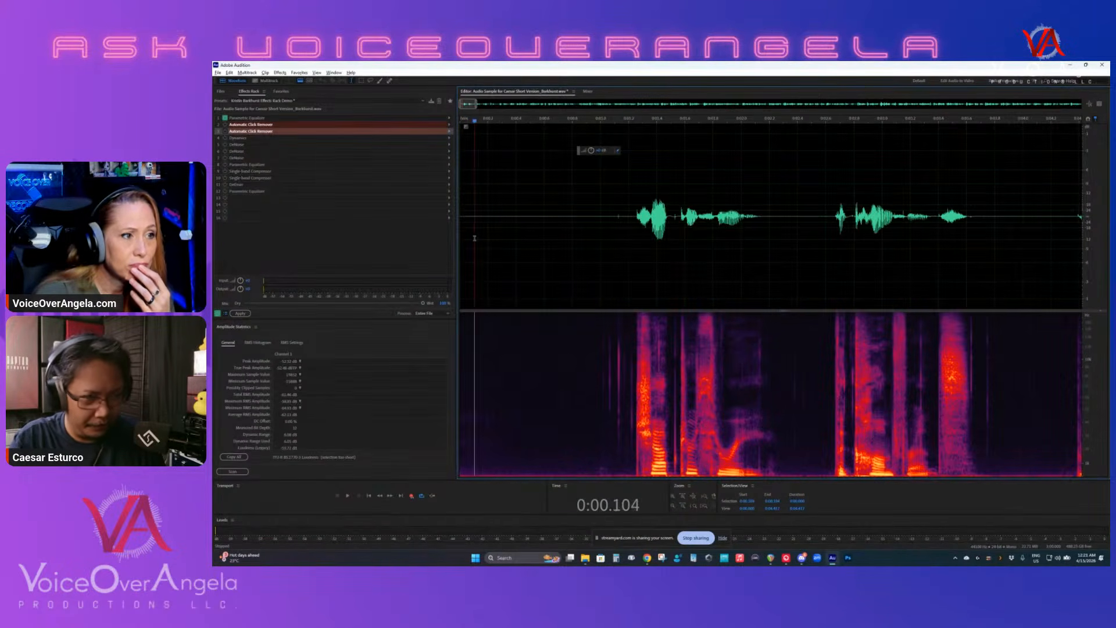
key(space)
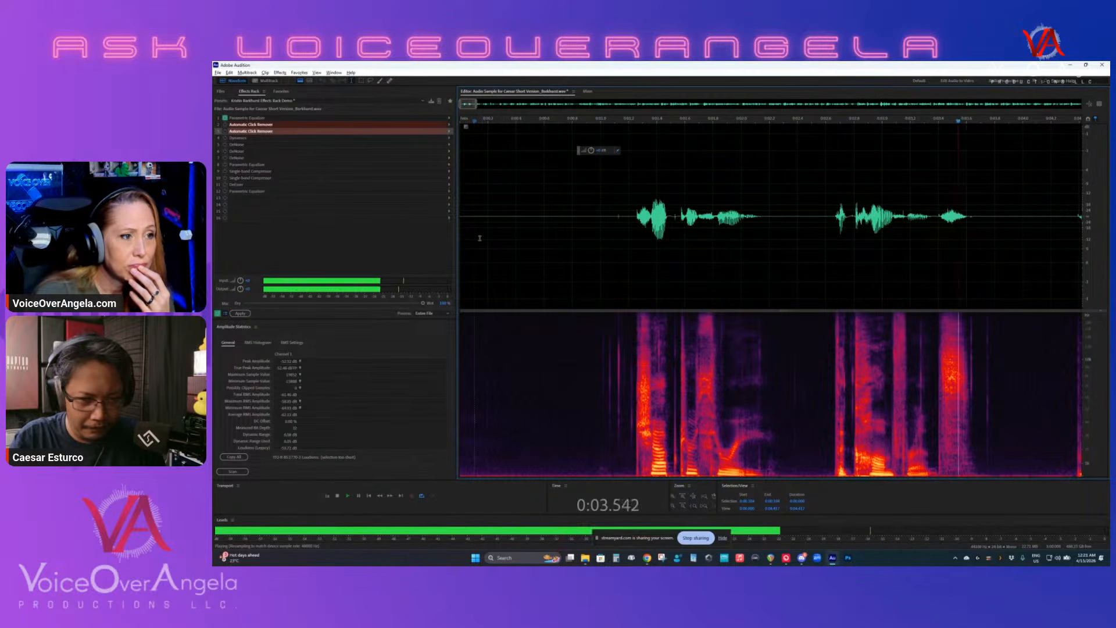
key(space)
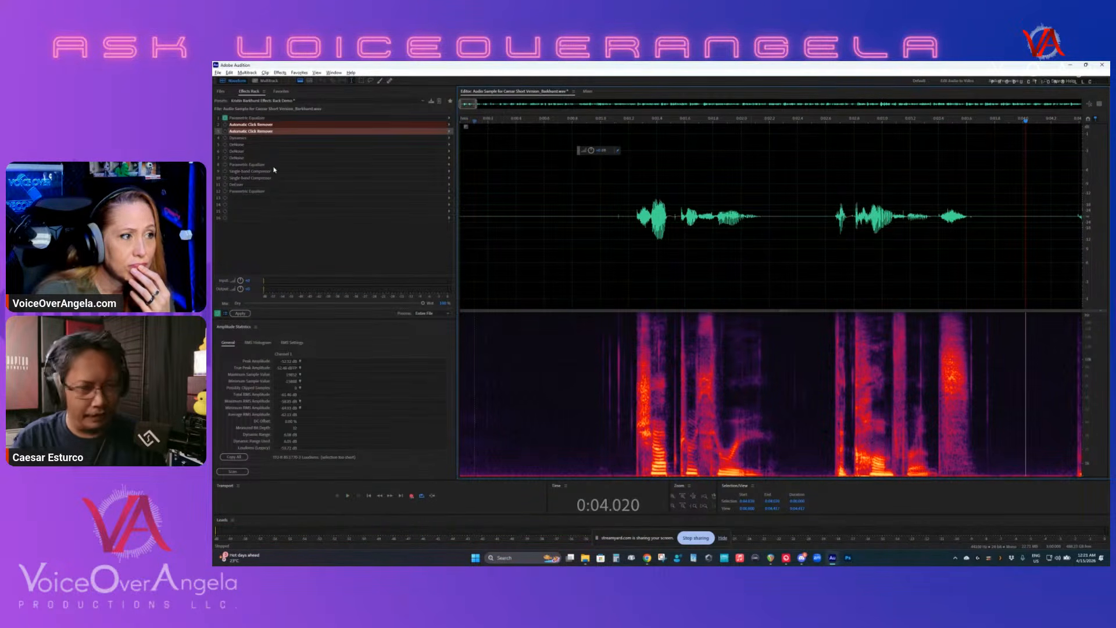
- Turn on both Automatic Click Removers in the rack and play the opening phrases from the silence before them
click(225, 125)
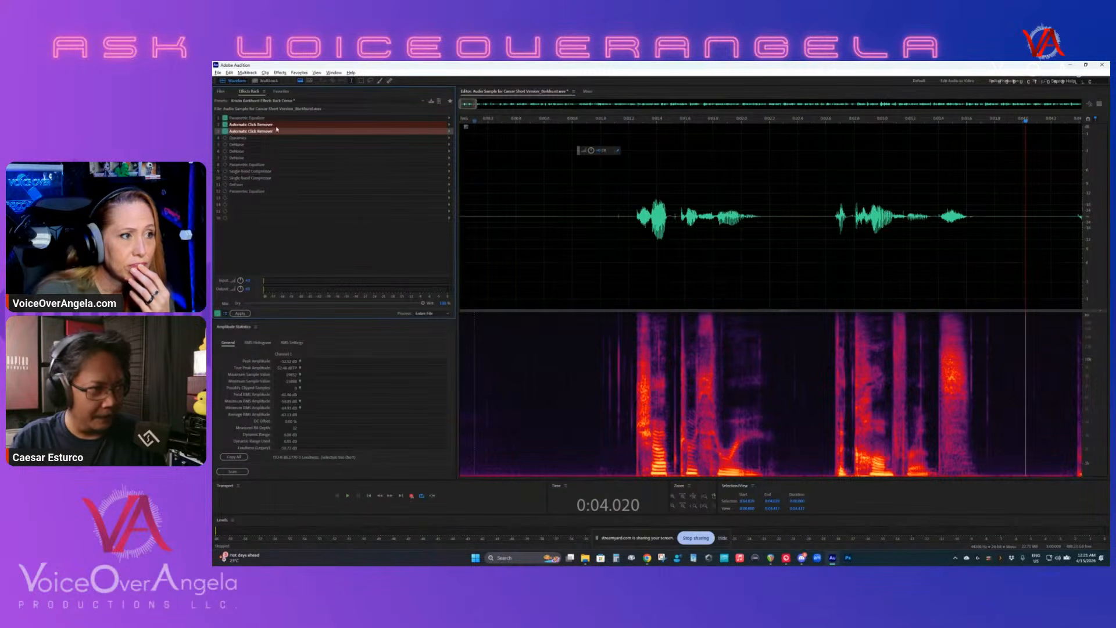
click(519, 251)
key(space)
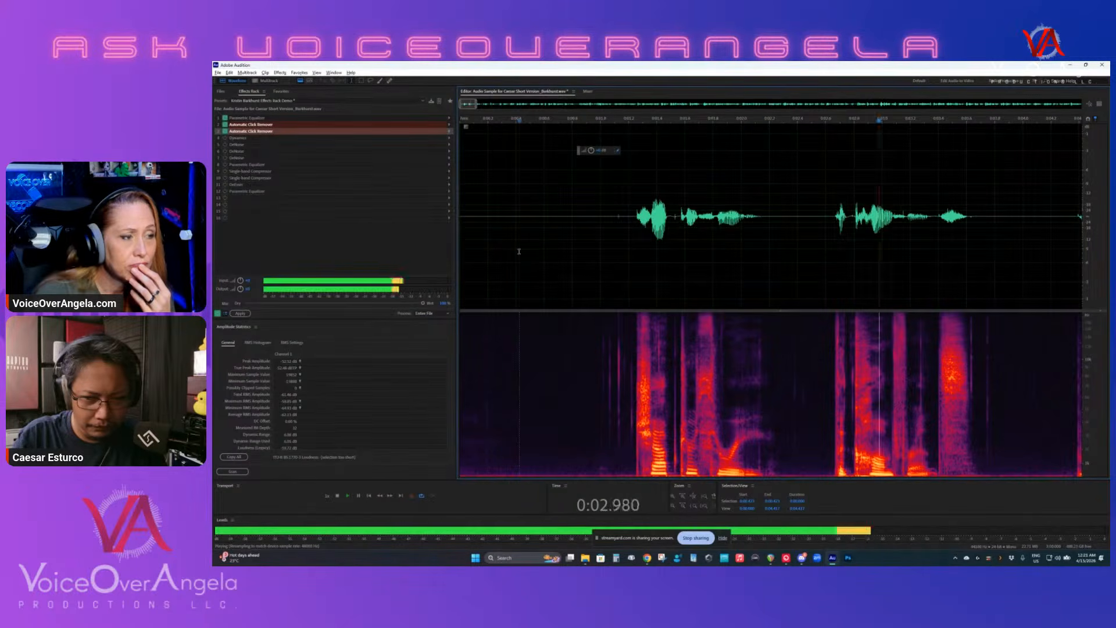
key(space)
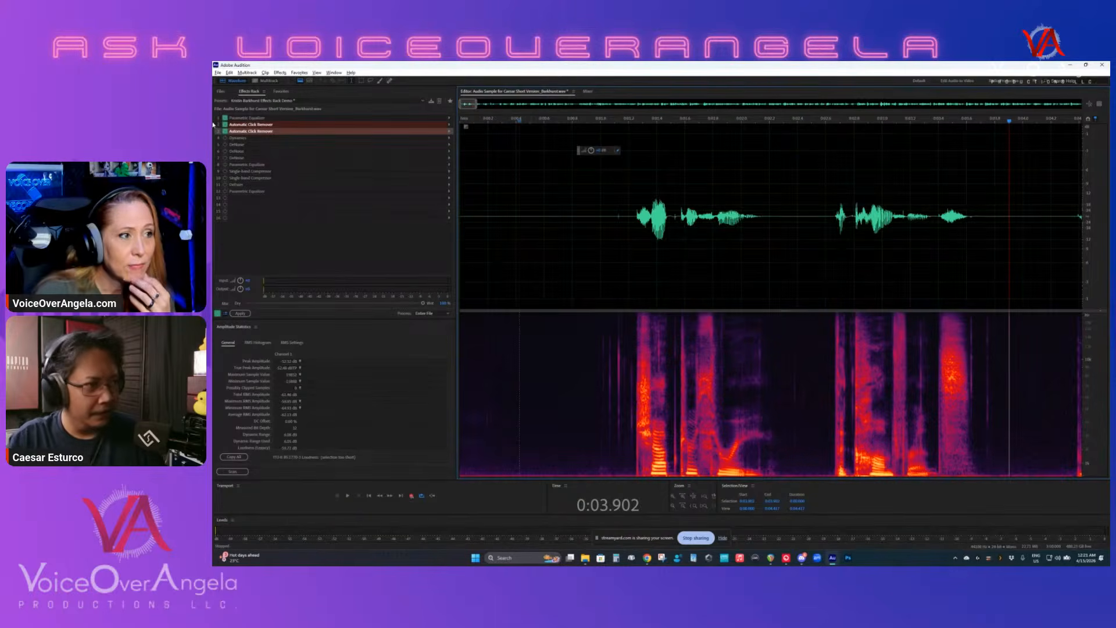
- Turn on the Dynamics effect in the rack, open its settings and place its window over the start of the waveform
click(224, 138)
double_click(238, 139)
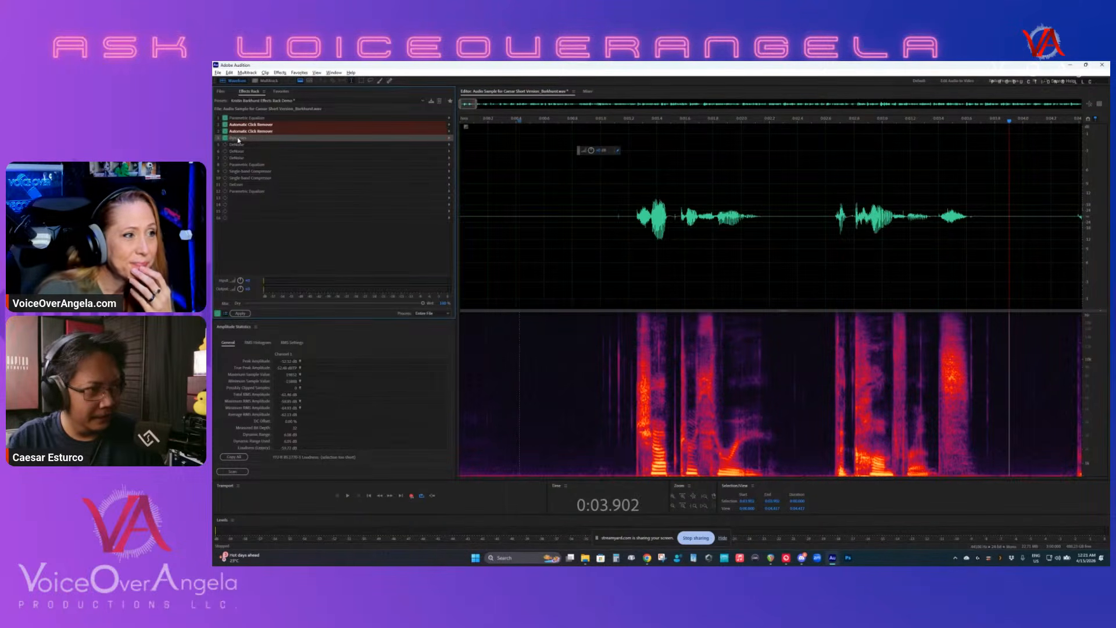
mouse_move(386, 235)
mouse_down()
mouse_move(476, 220)
mouse_move(402, 242)
mouse_up()
scroll(585, 231, down, 3)
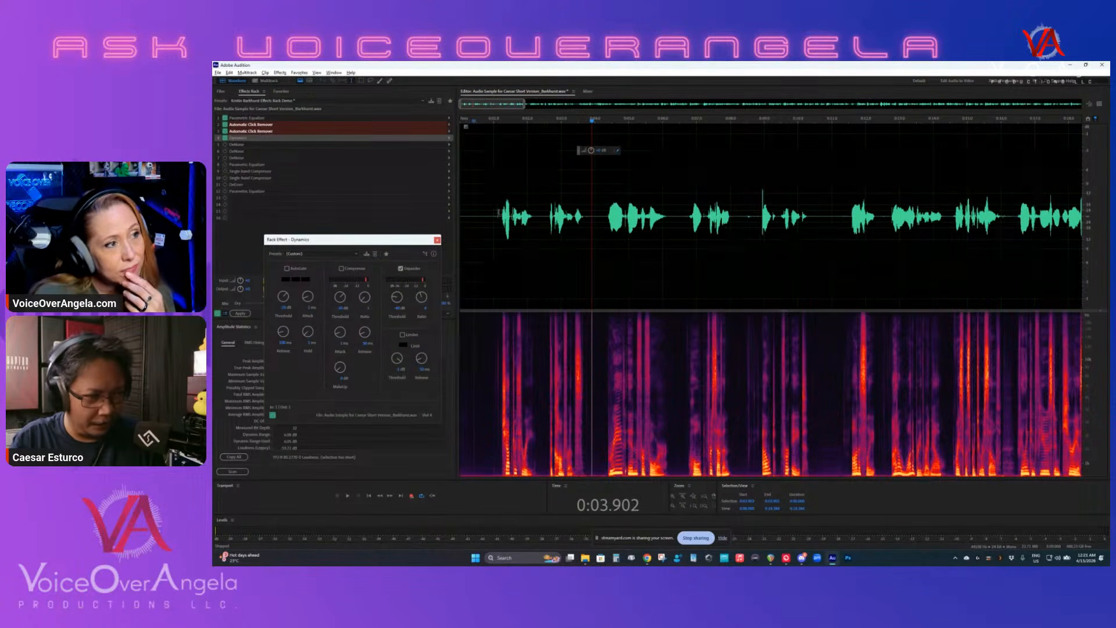
click(484, 204)
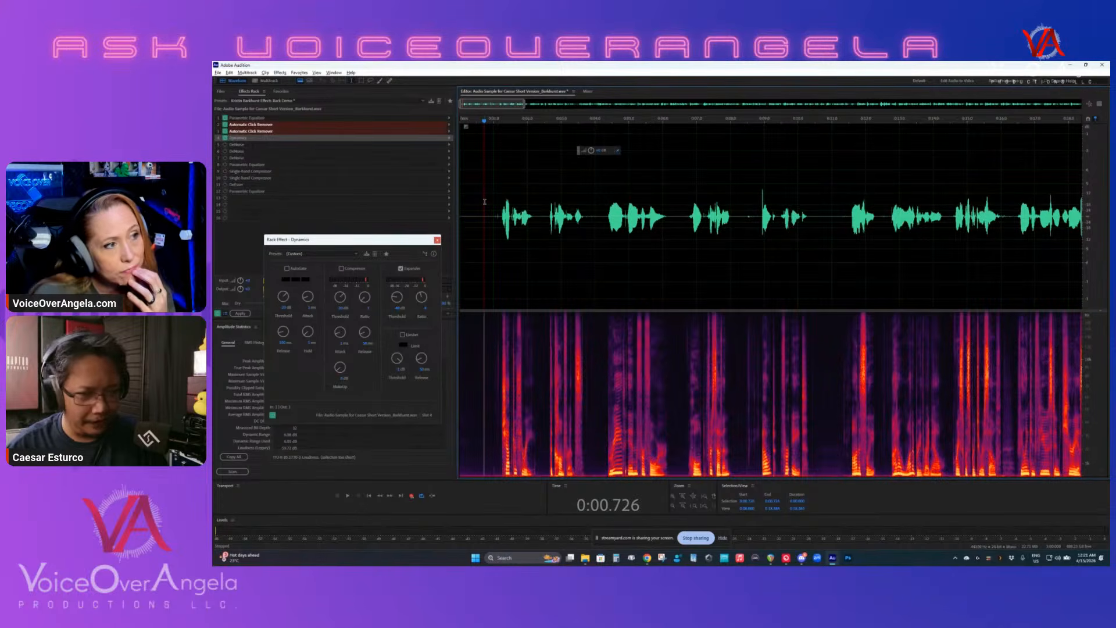
drag(404, 240, 614, 214)
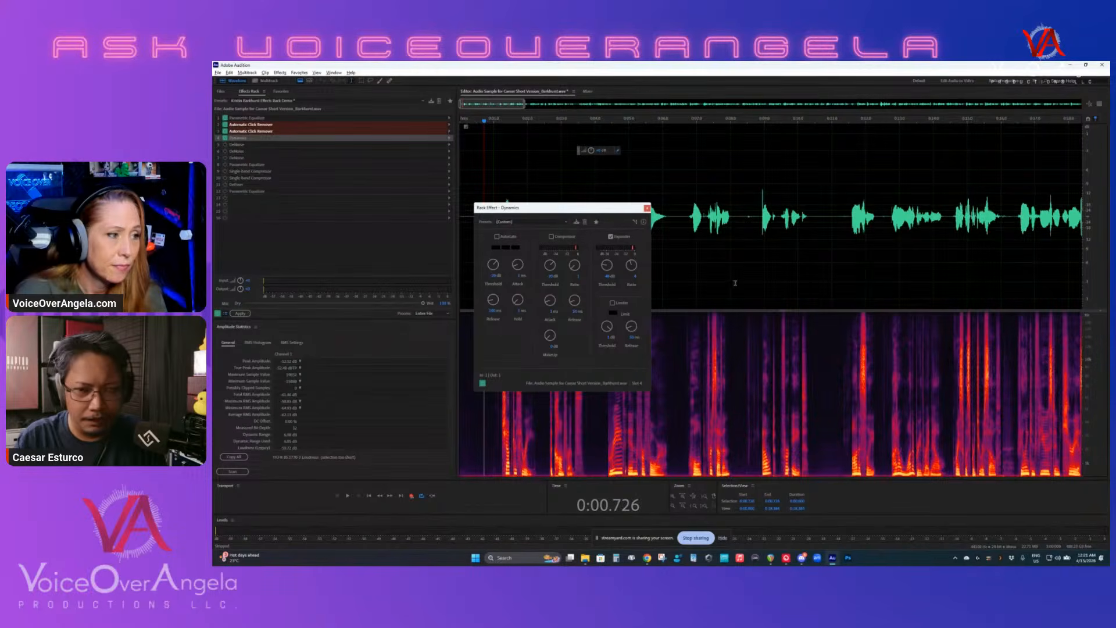
- Select the pause between phrases at about 0:19.8 and play it to watch the Dynamics Expander act on the breath, and clear the selection
scroll(766, 250, down, 3)
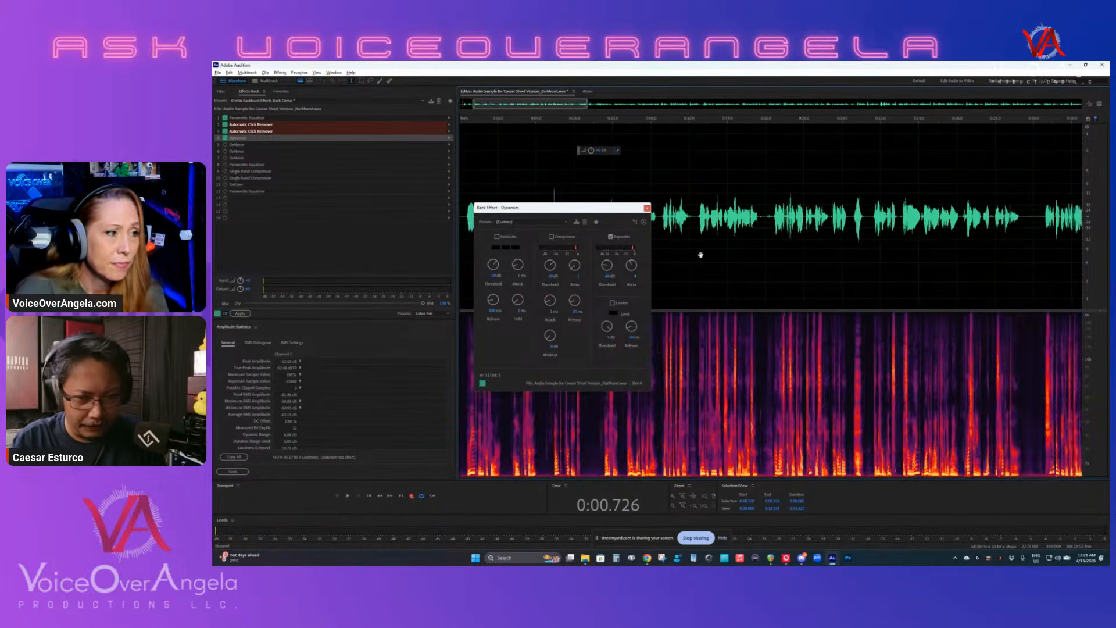
scroll(769, 295, up, 4)
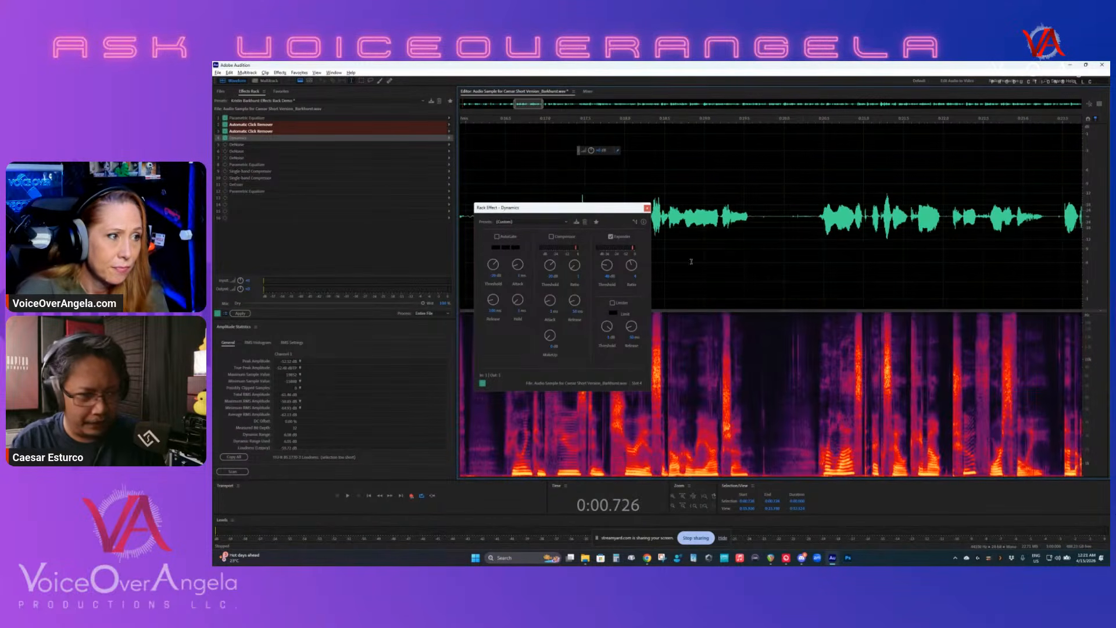
scroll(809, 408, up, 3)
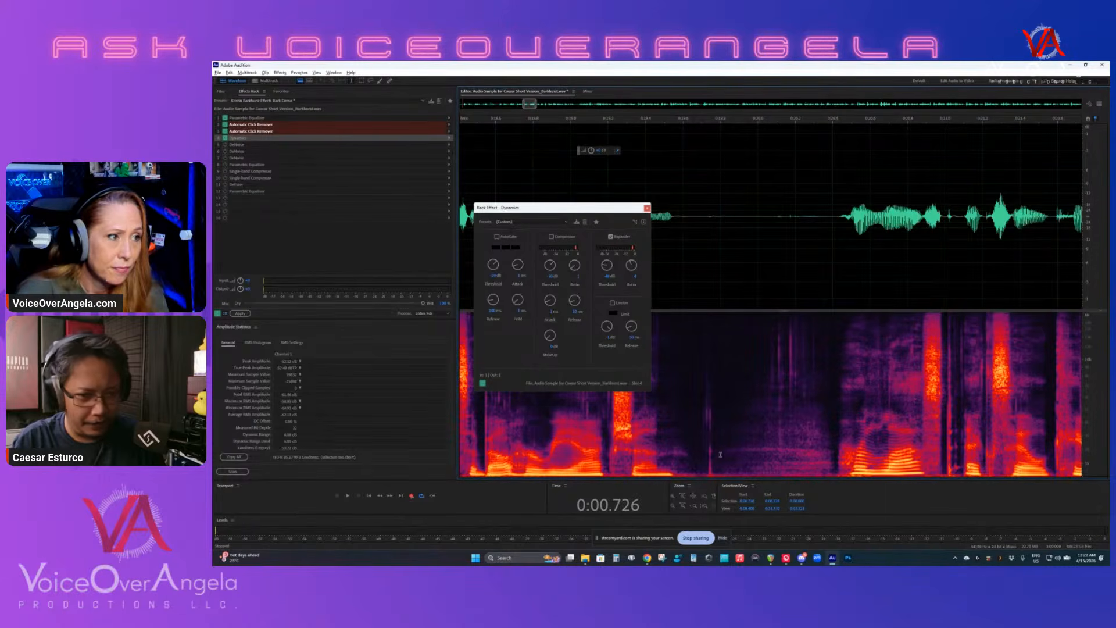
click(719, 431)
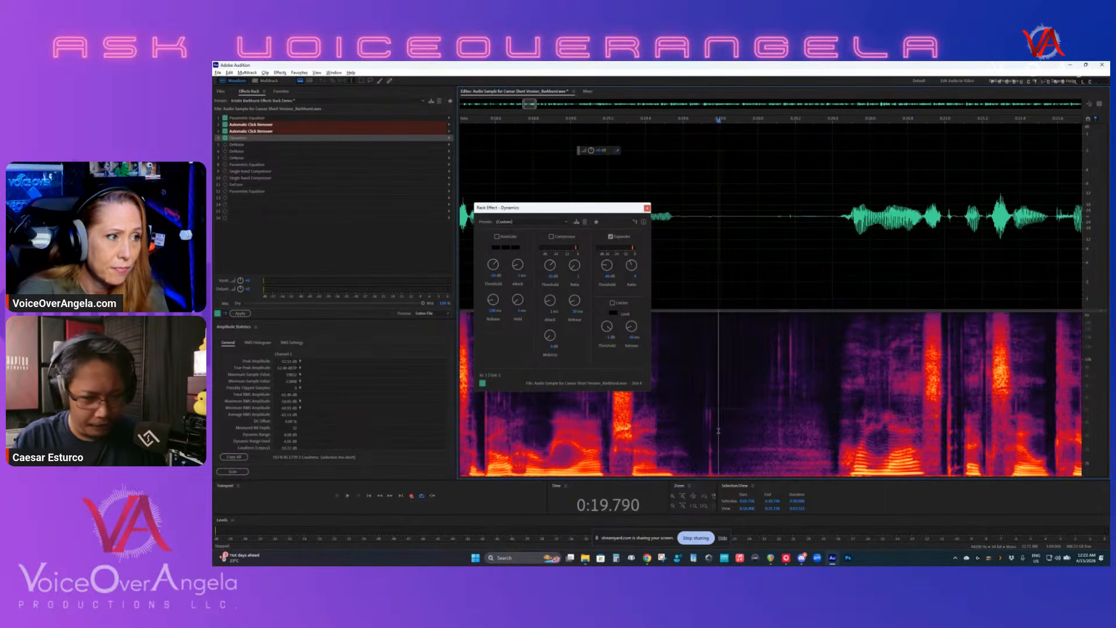
drag(718, 430, 833, 440)
key(space)
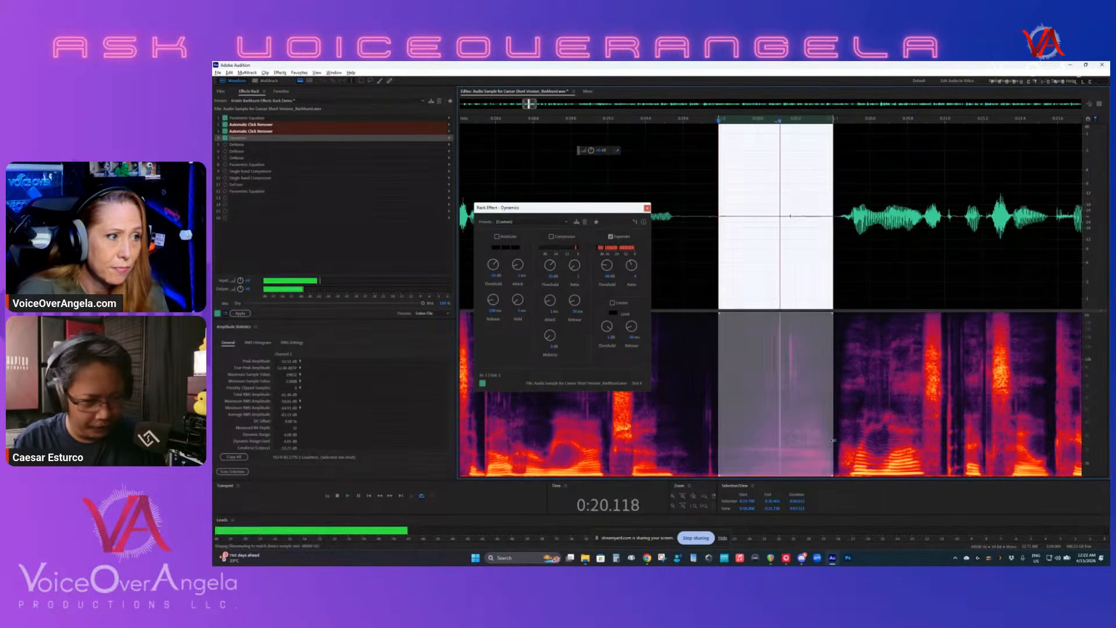
key(space)
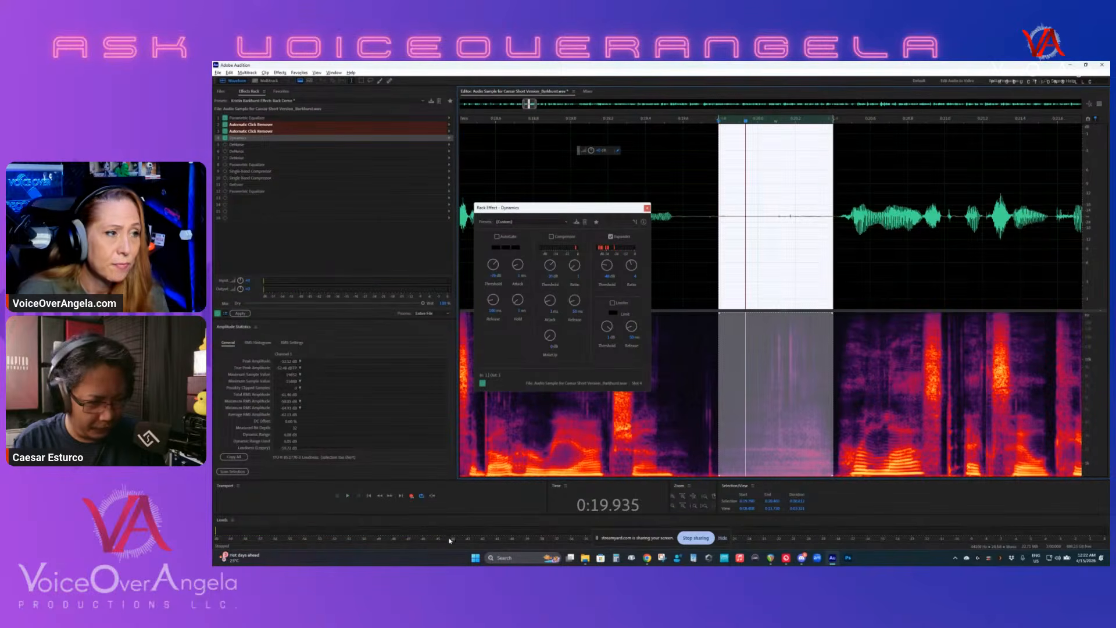
key(space)
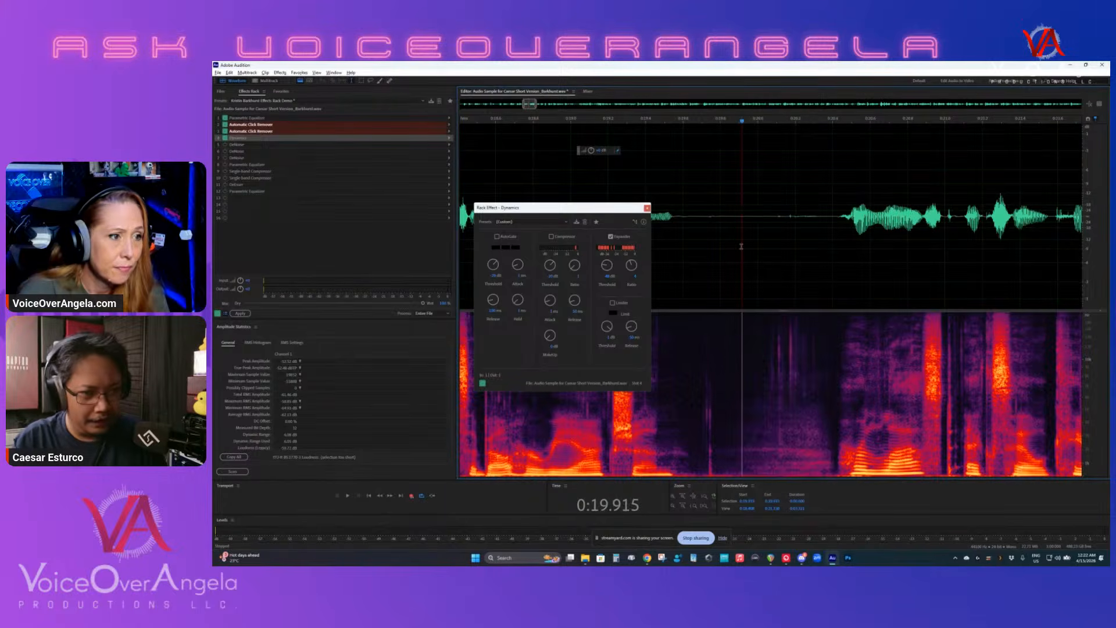
click(741, 356)
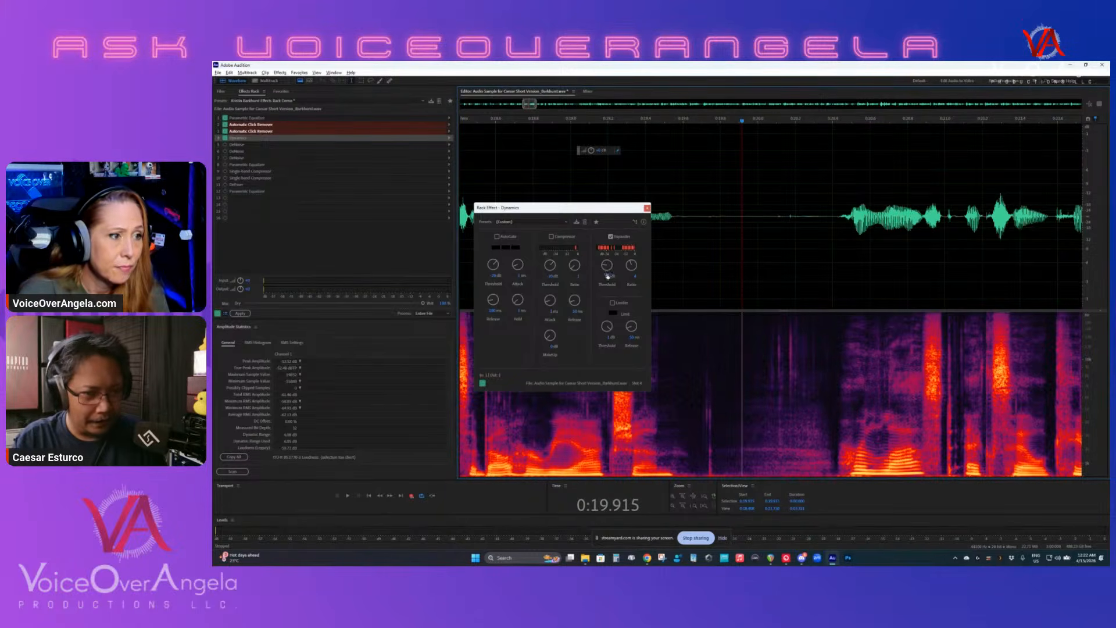
scroll(723, 325, down, 3)
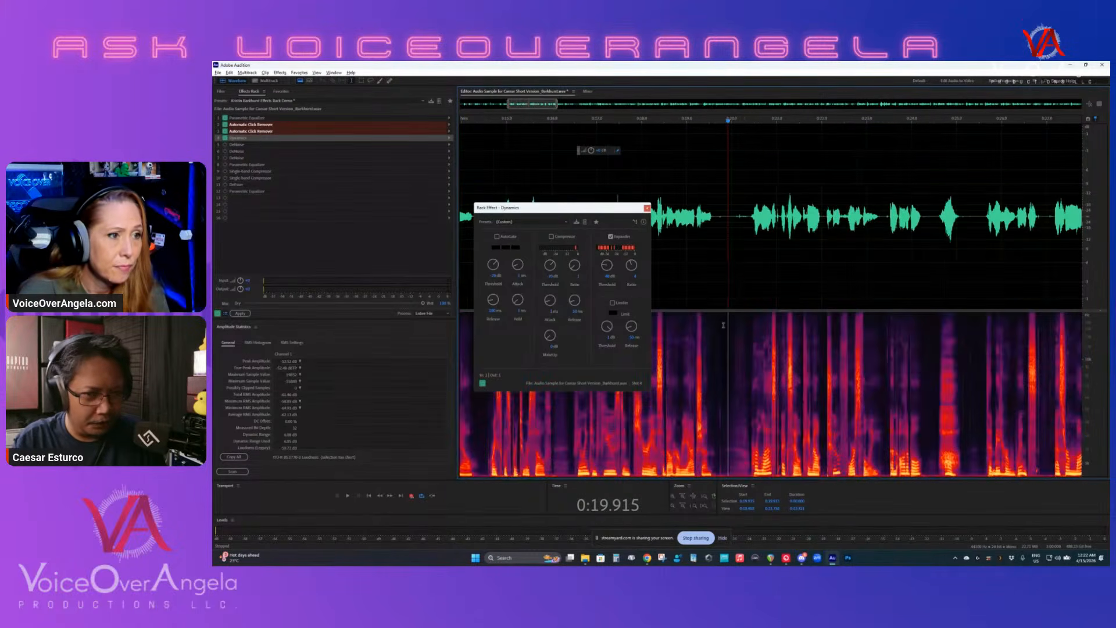
scroll(723, 325, down, 2)
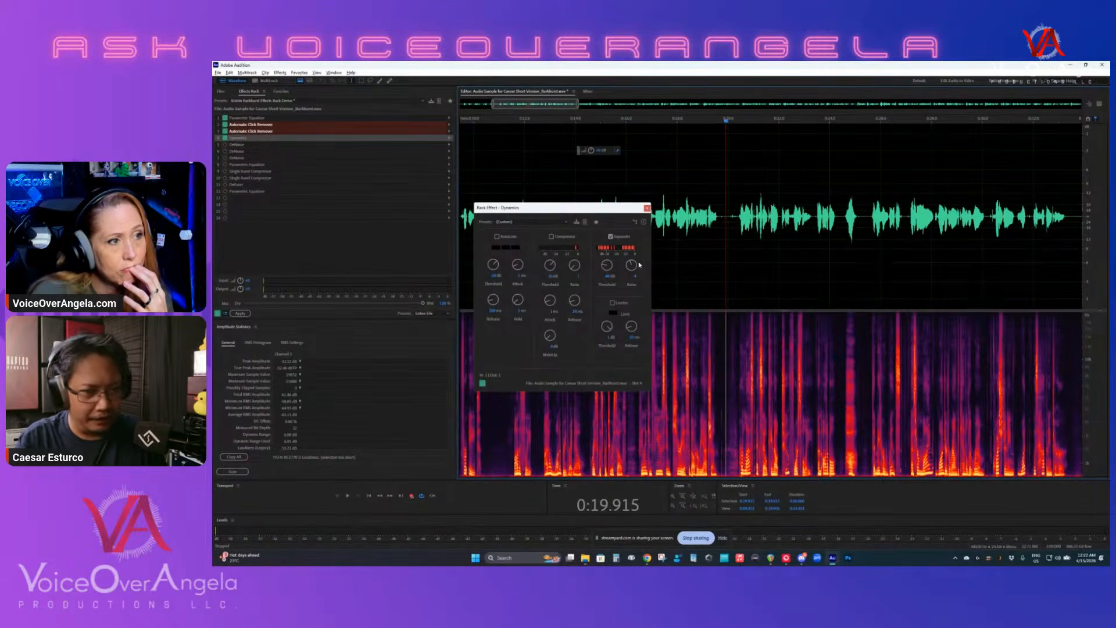
- Move the Dynamics window off the waveform, replace the Expander with the AutoGate, and play the opening phrases from the silence before them
click(498, 176)
scroll(503, 185, left, 5)
drag(511, 207, 343, 245)
click(482, 222)
scroll(487, 224, up, 4)
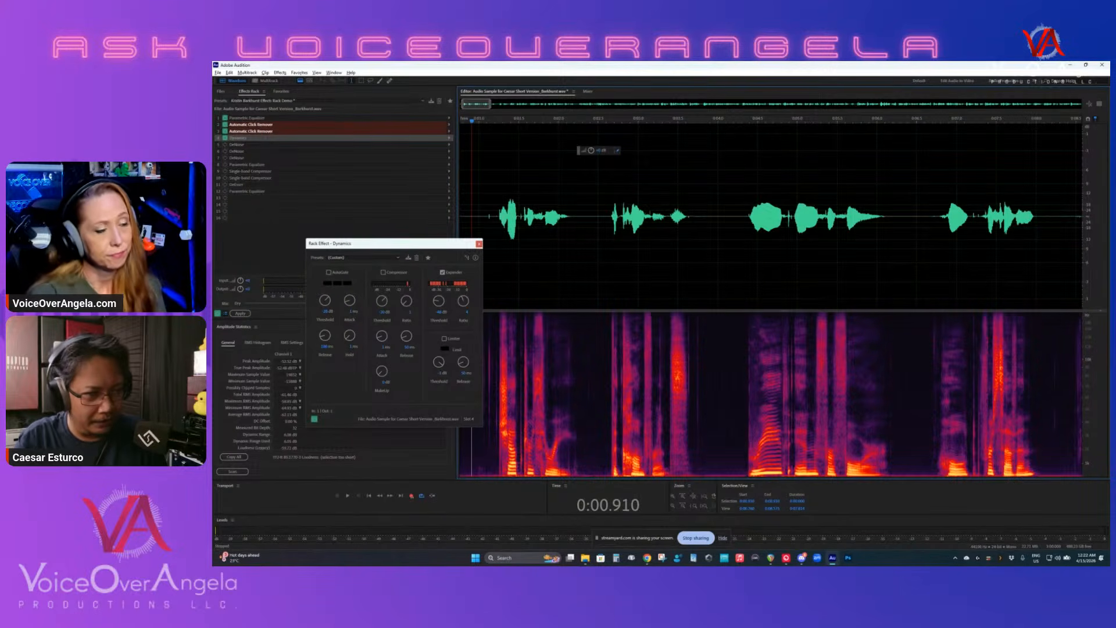
click(492, 291)
click(442, 271)
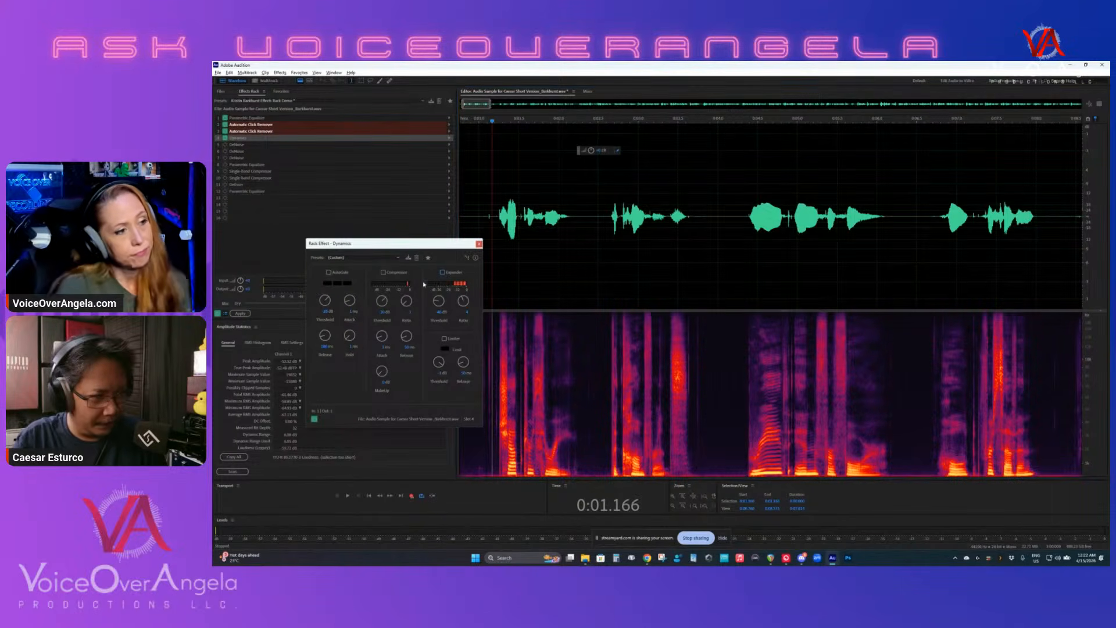
click(328, 272)
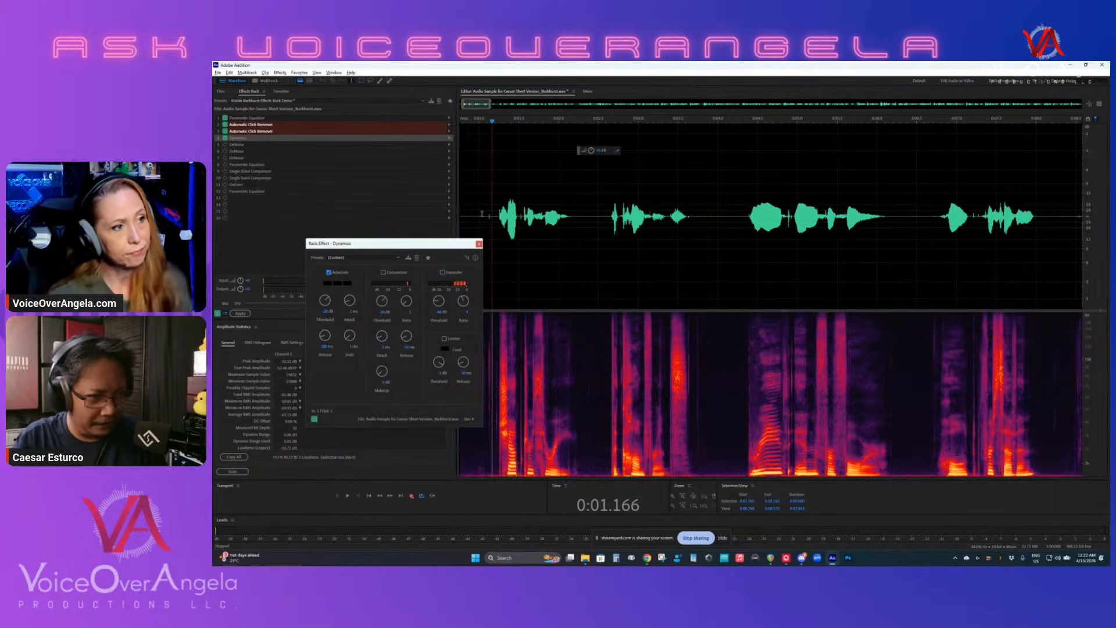
key(space)
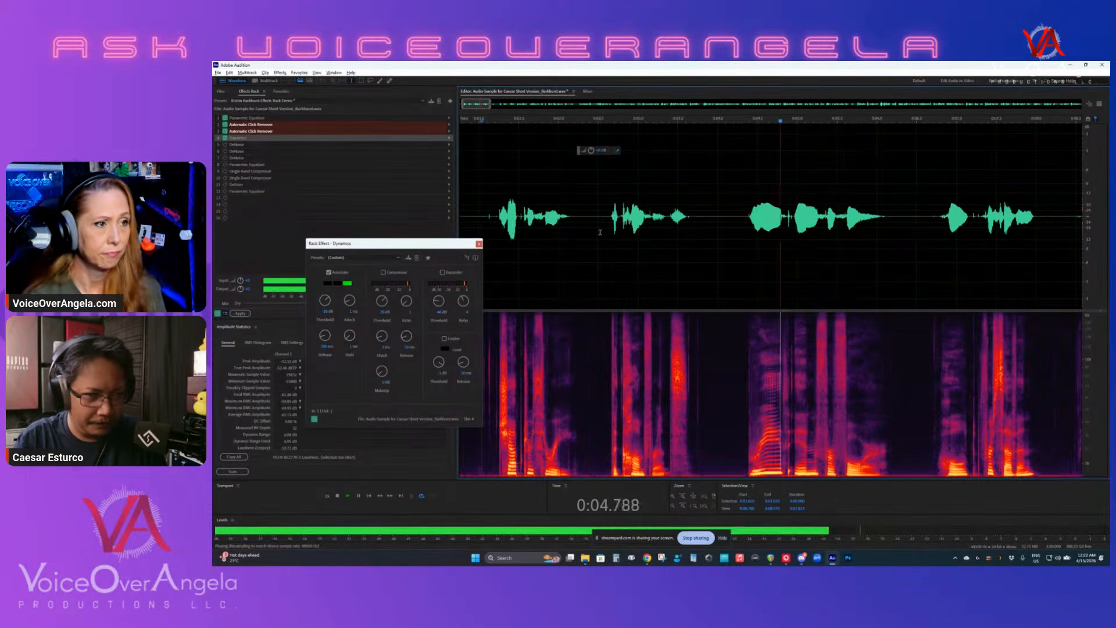
key(space)
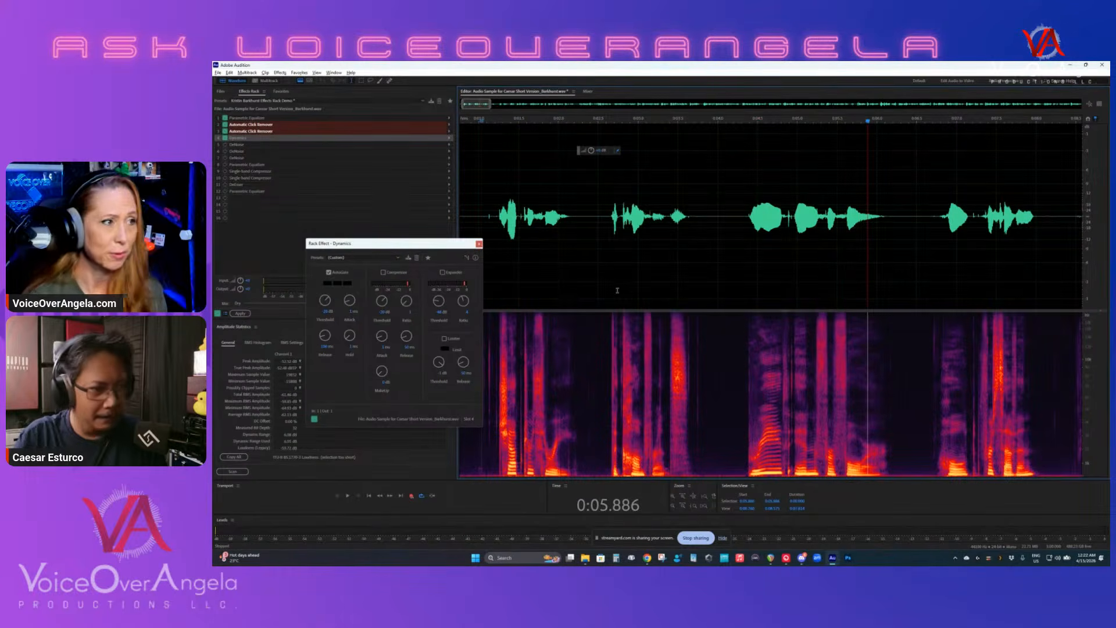
- Turn off the AutoGate, turn the Expander back on, and play the opening phrases from the silence before them
click(329, 272)
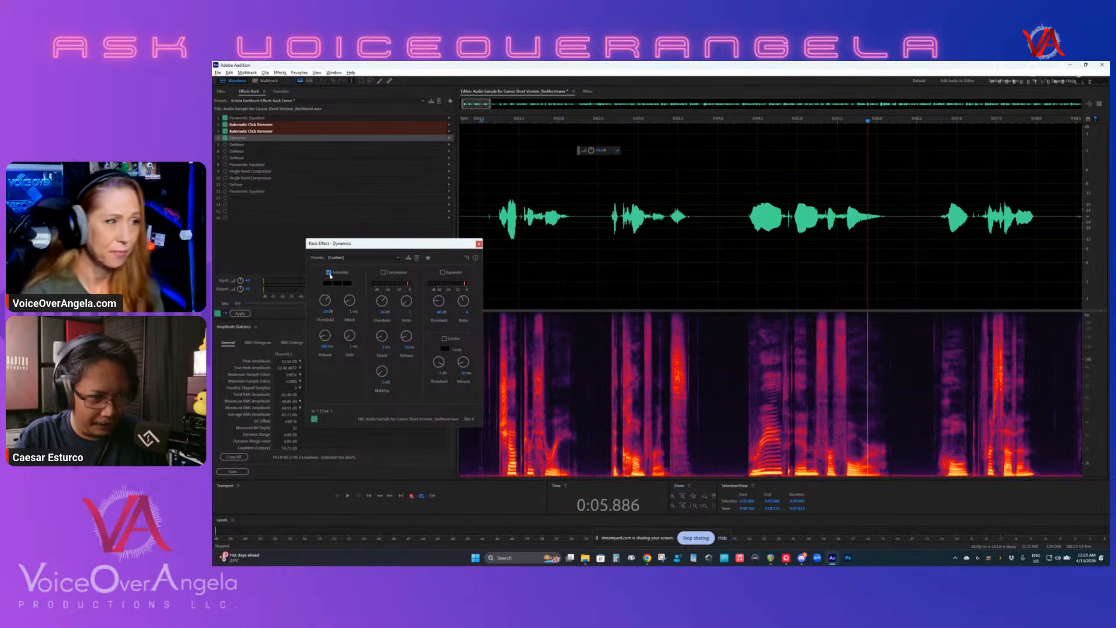
click(443, 271)
click(477, 206)
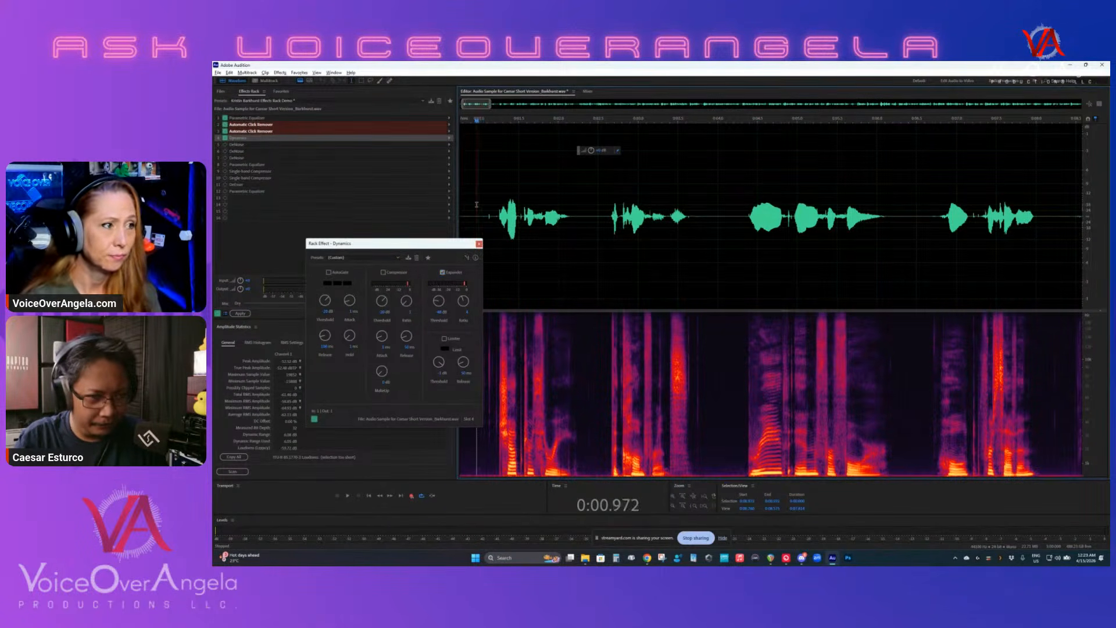
key(space)
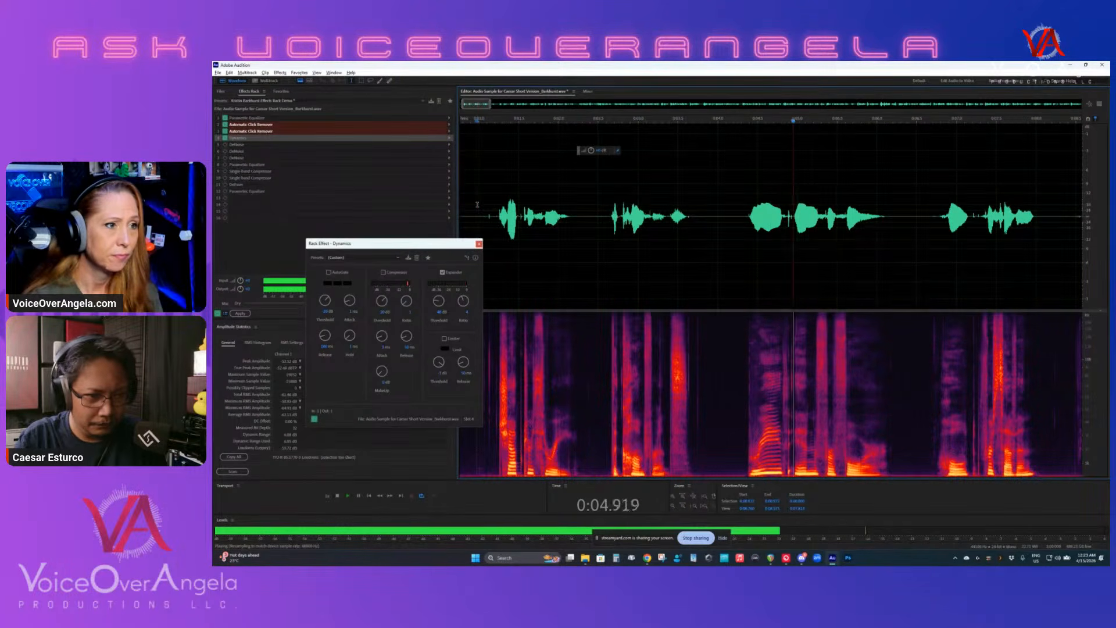
key(space)
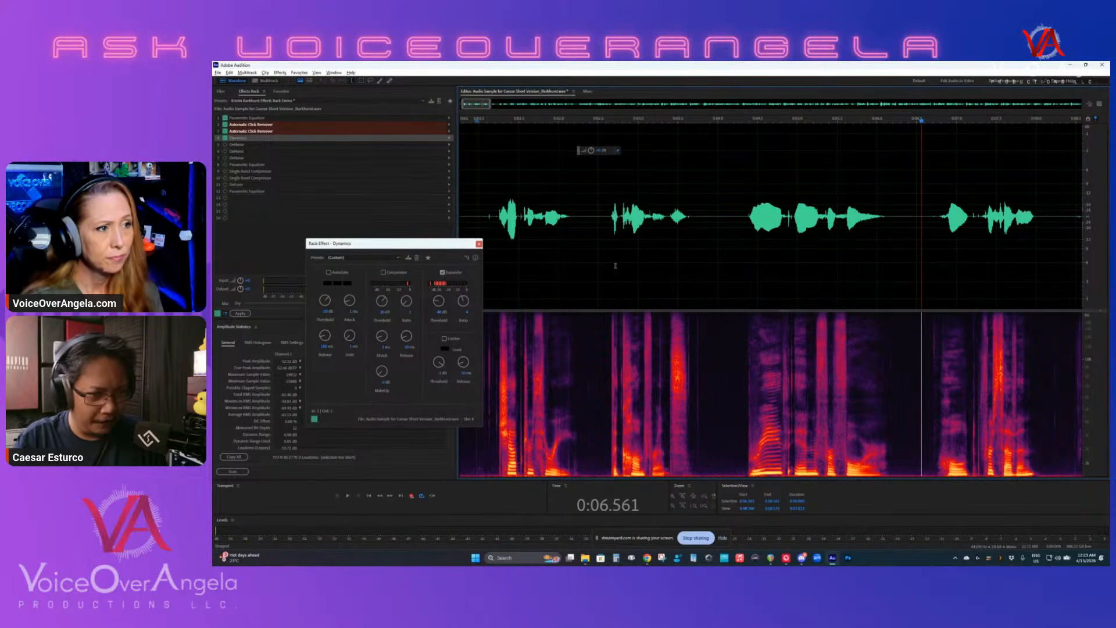
- Replay the first phrases twice from the silence before the first word with the Expander on, and close the Dynamics settings
click(696, 260)
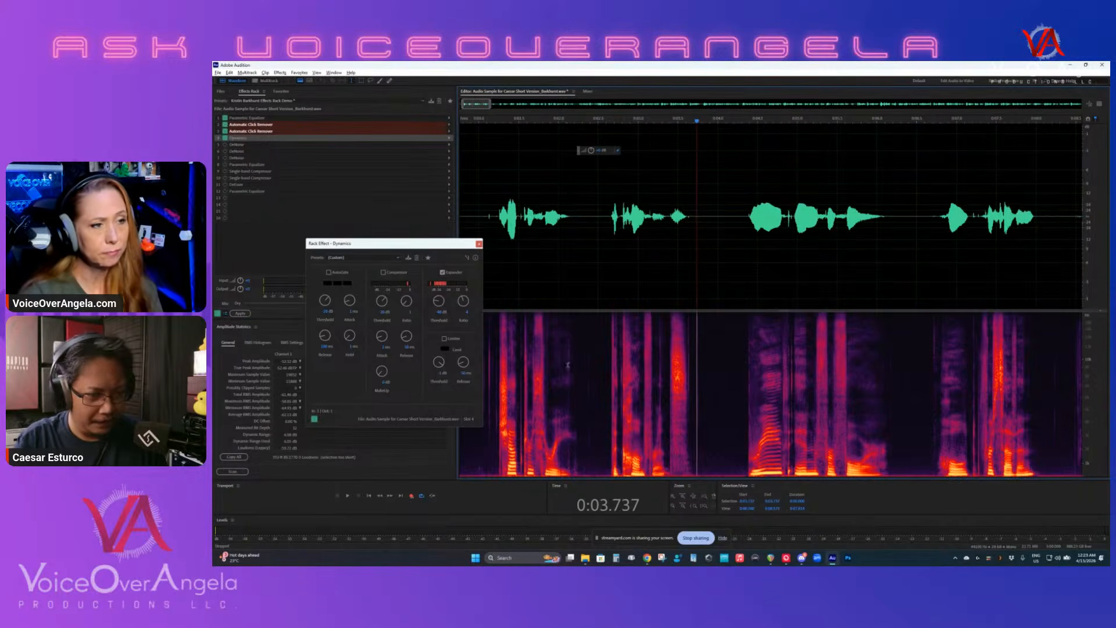
scroll(663, 373, left, 1)
click(529, 372)
key(space)
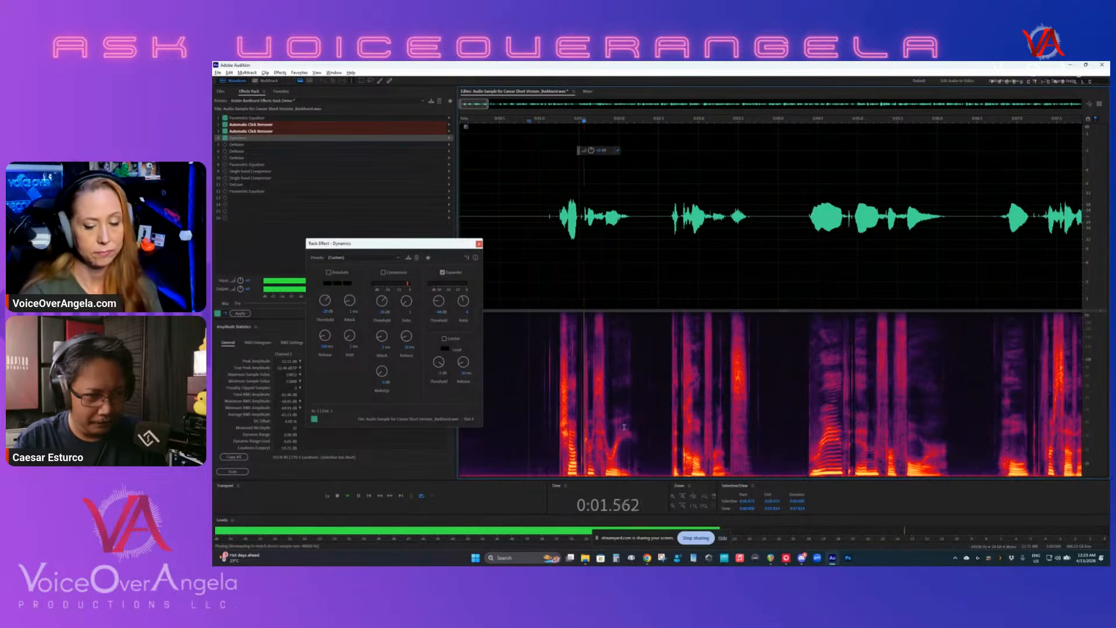
key(space)
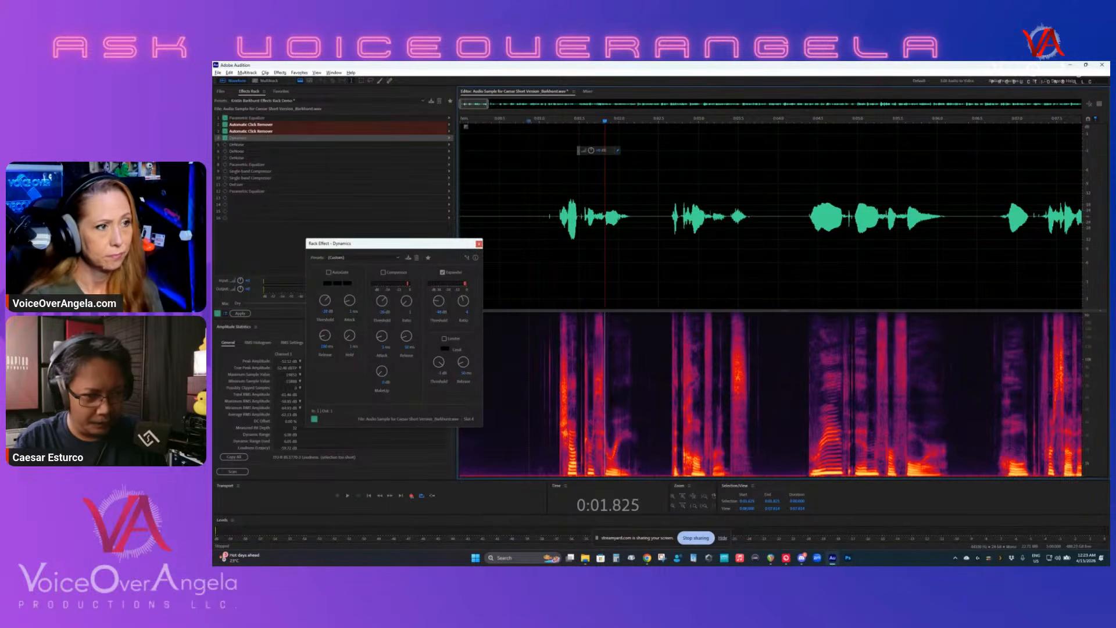
click(519, 244)
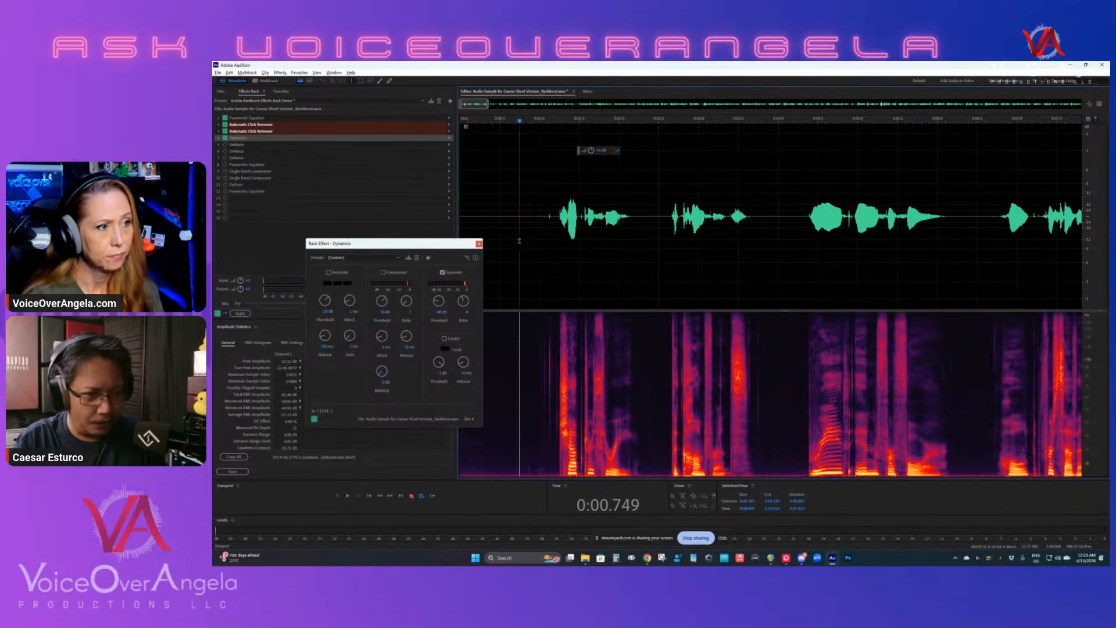
key(space)
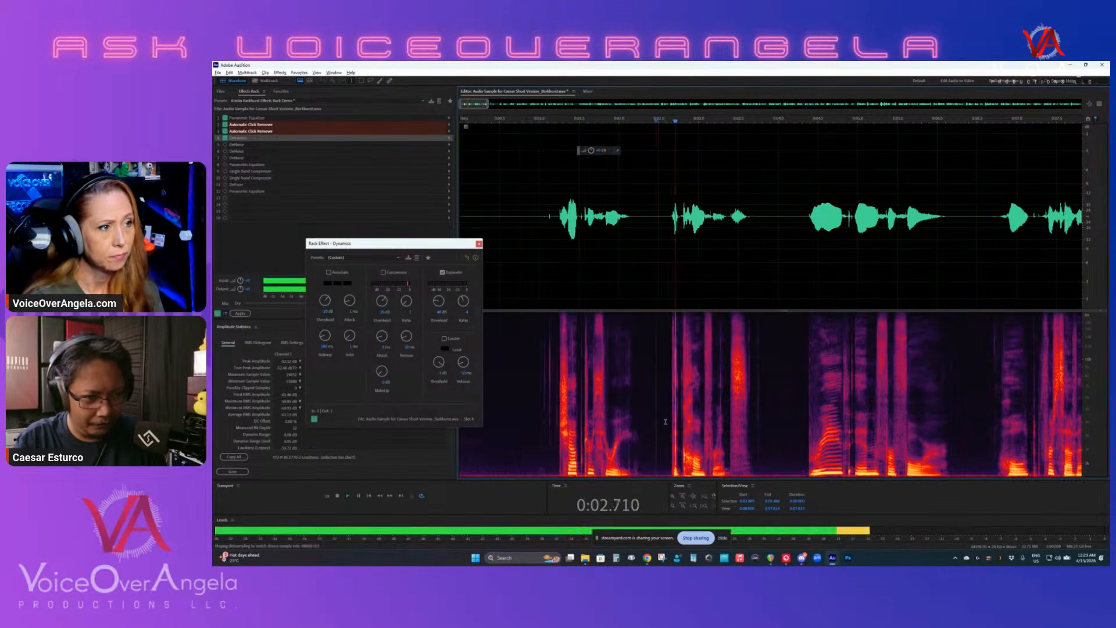
key(space)
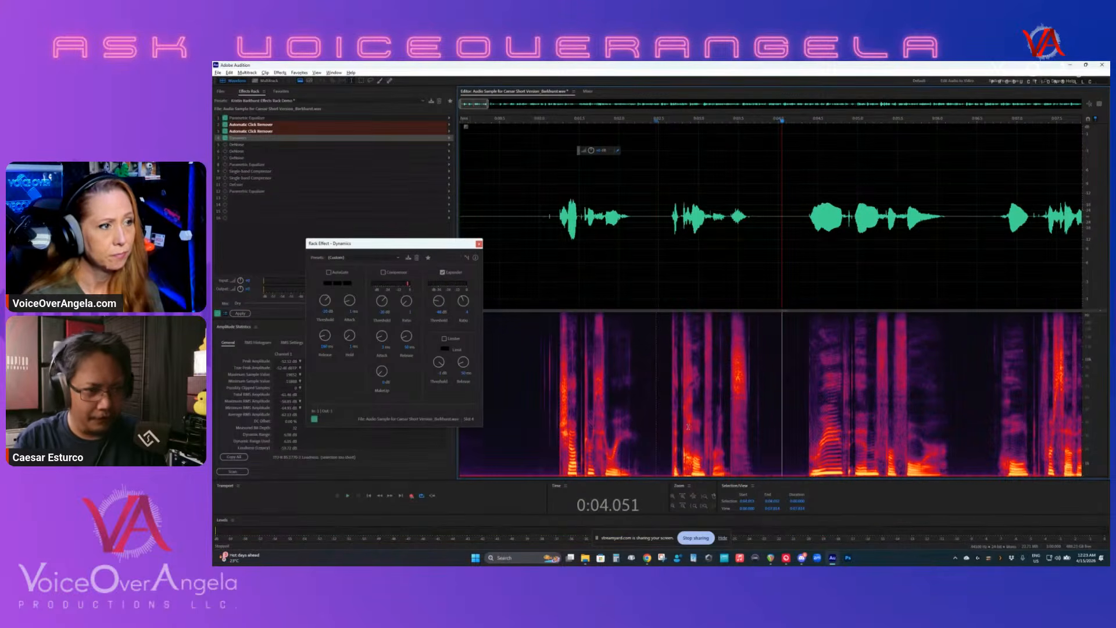
click(478, 243)
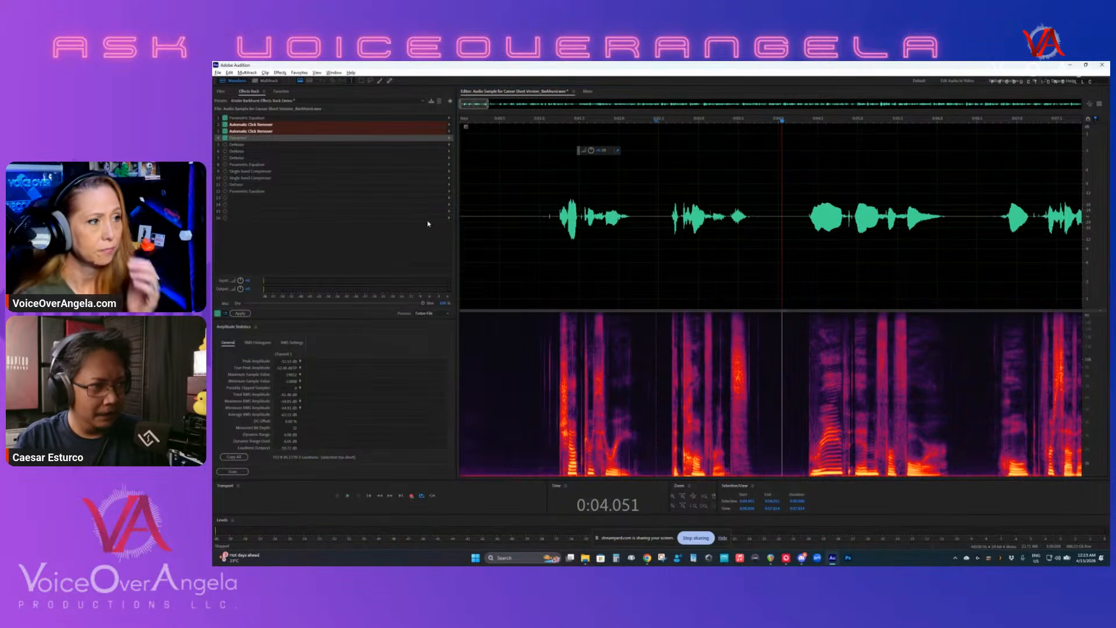
- Open the first DeNoise's settings over the waveform, try its Processing Focus on all frequencies, and return it to the fourth focus option
click(238, 147)
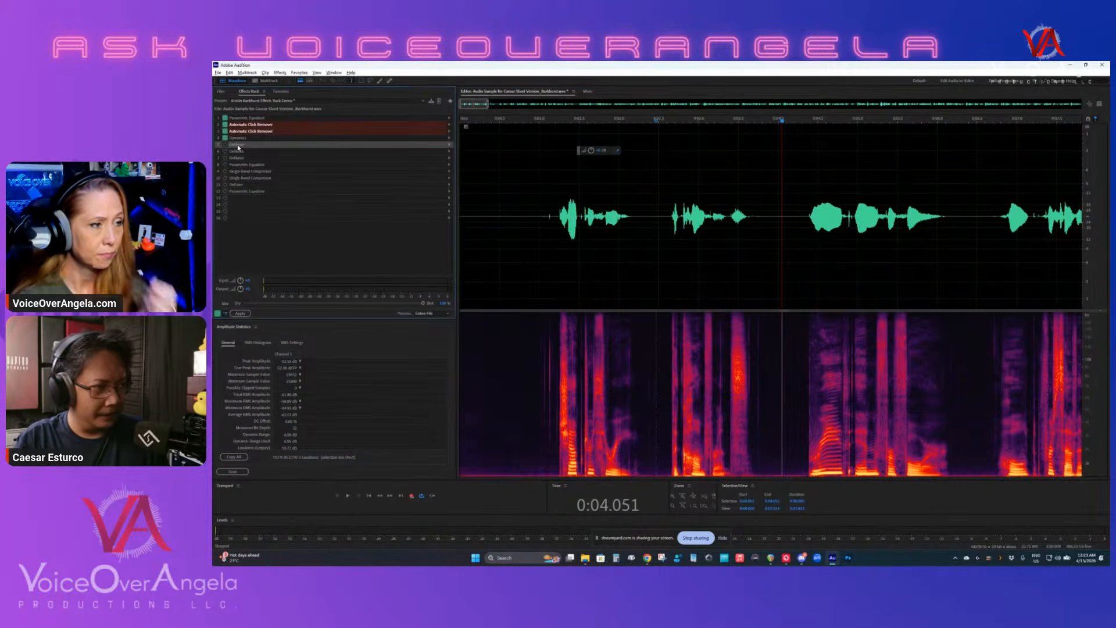
double_click(238, 146)
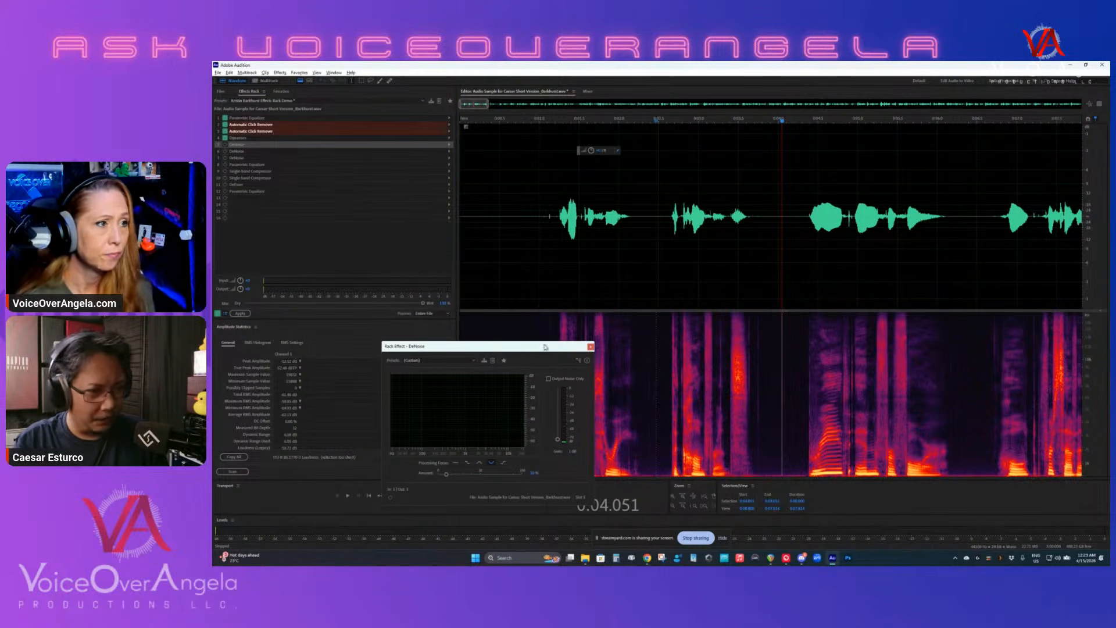
drag(544, 347, 668, 189)
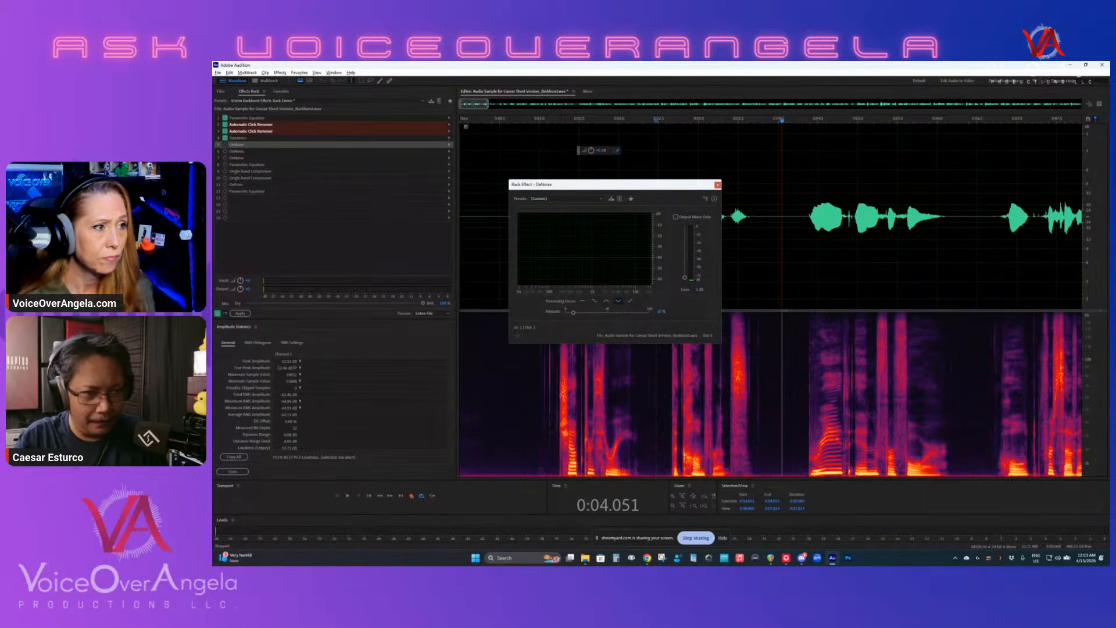
click(582, 302)
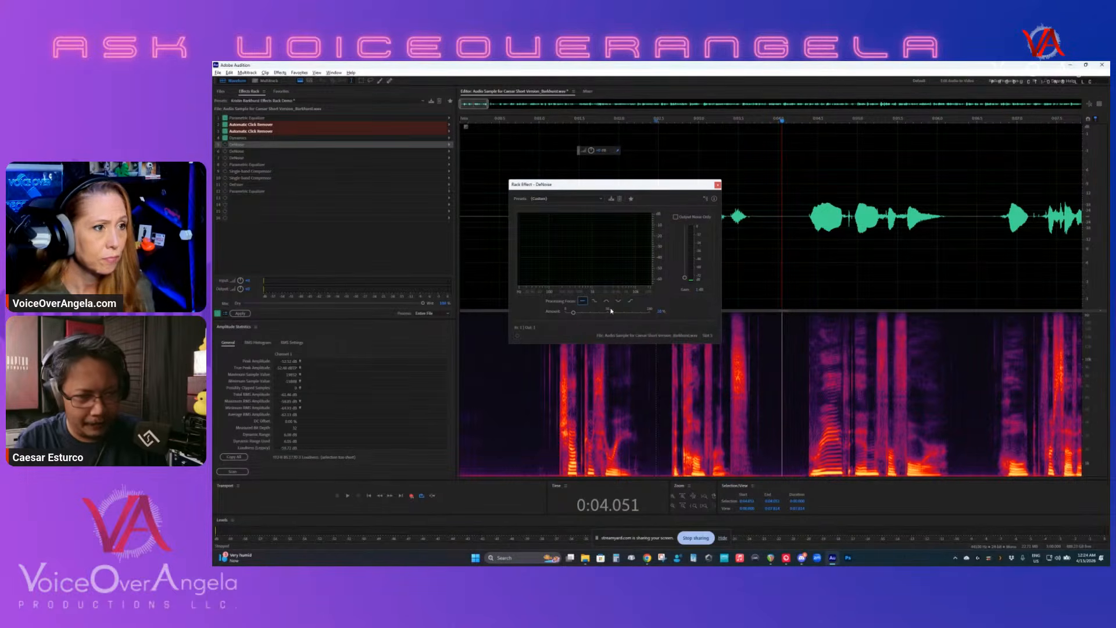
click(618, 301)
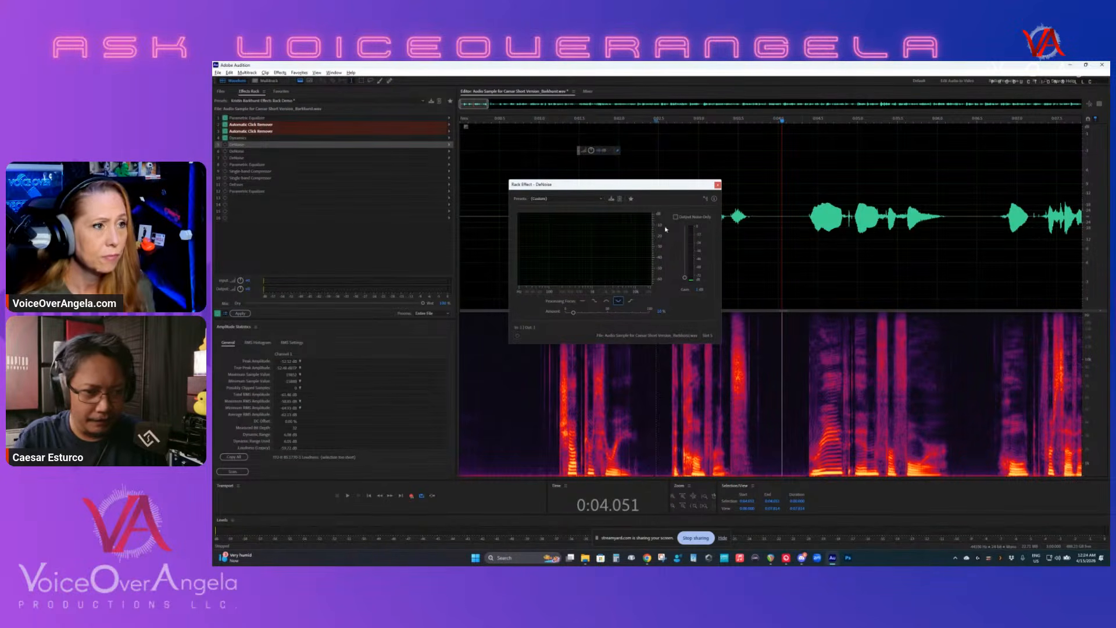
- Keep the first DeNoise's fourth focus option, close its settings, and turn on the second and third DeNoise effects
click(618, 302)
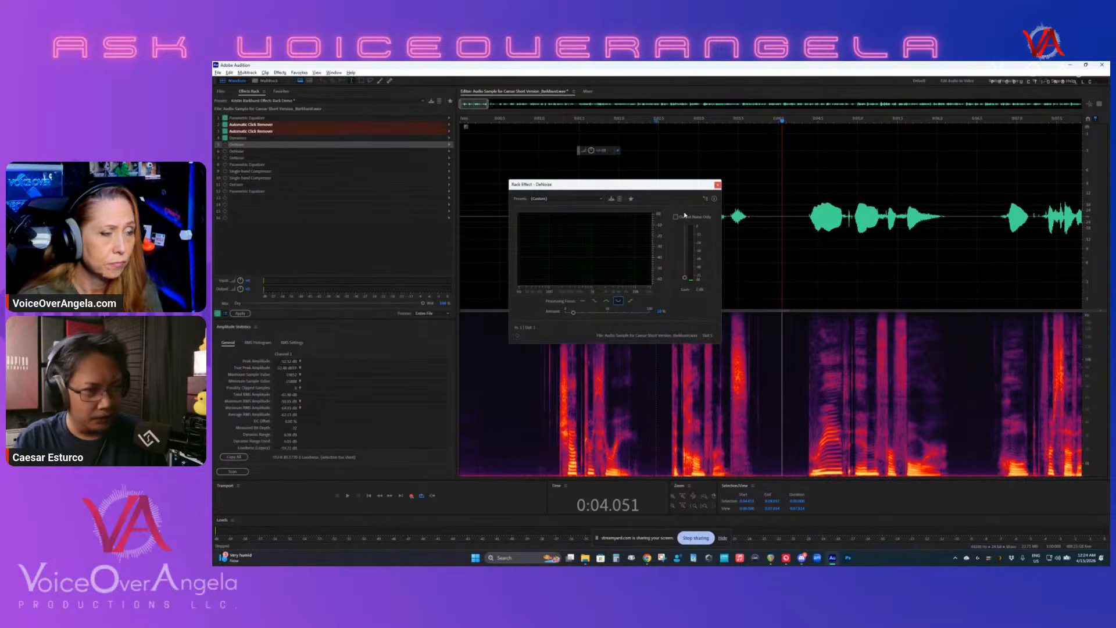
click(717, 185)
click(225, 152)
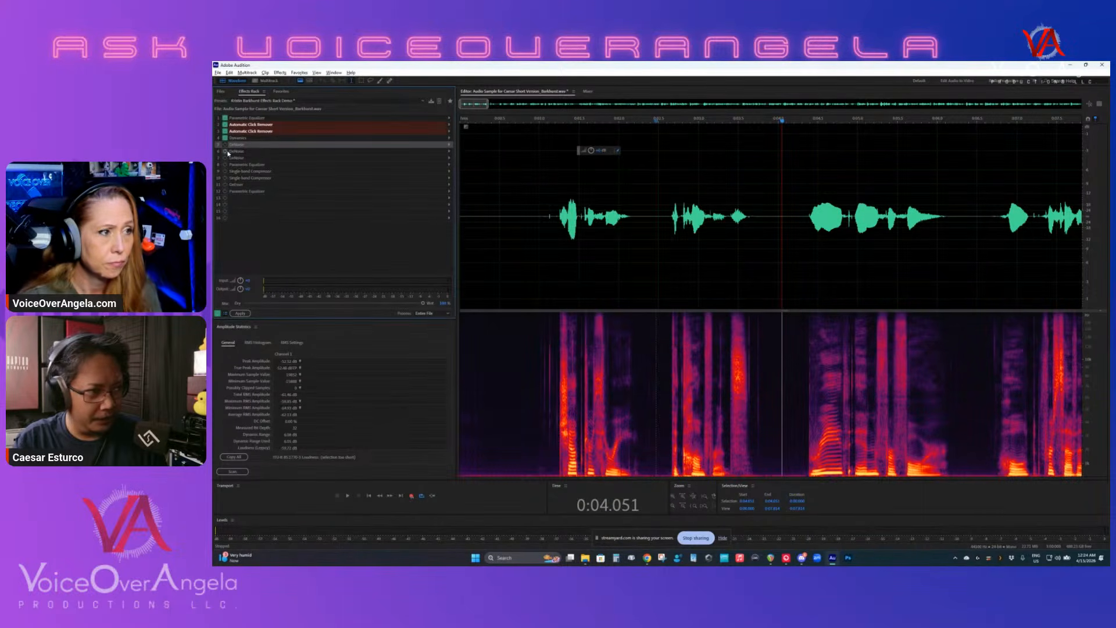
click(225, 159)
- Examine the second and third DeNoise settings side by side, and close both windows
double_click(235, 152)
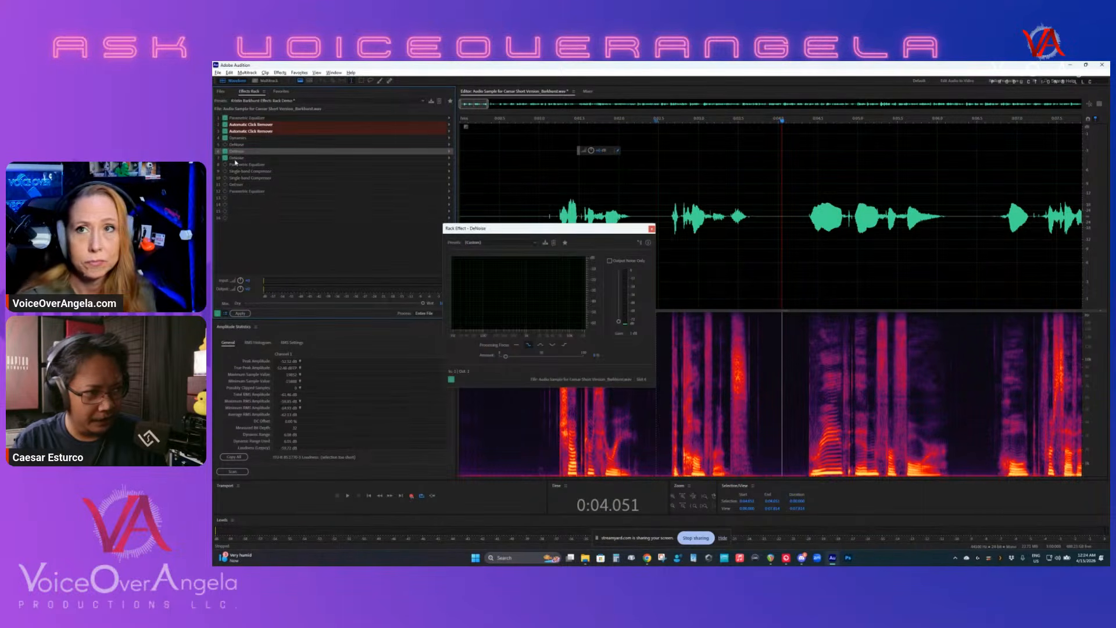
double_click(236, 158)
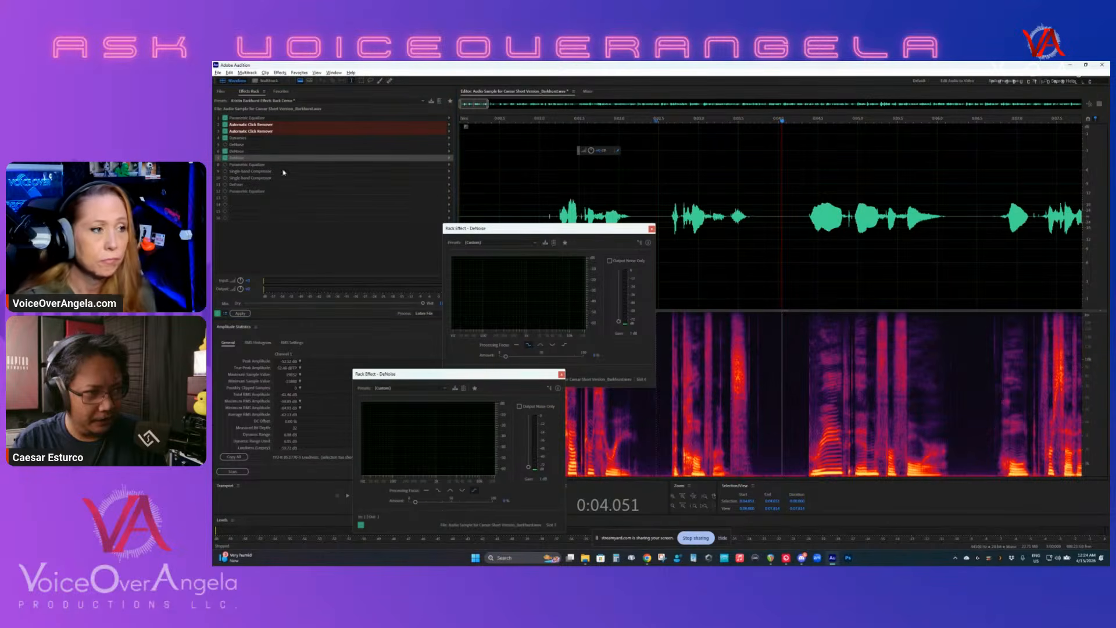
drag(507, 373, 840, 226)
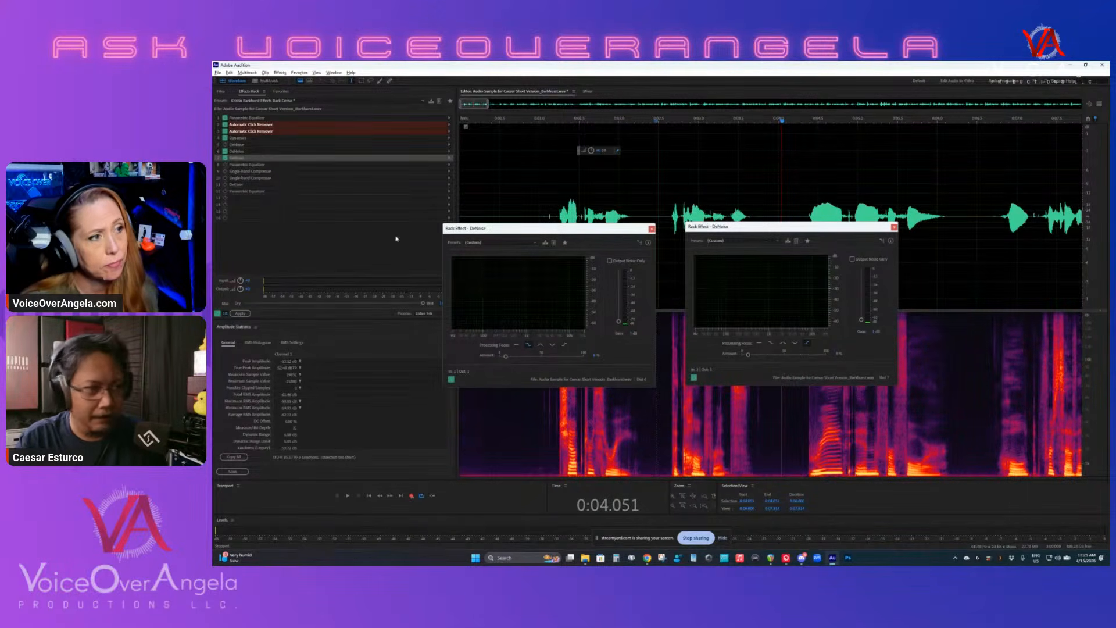
click(651, 229)
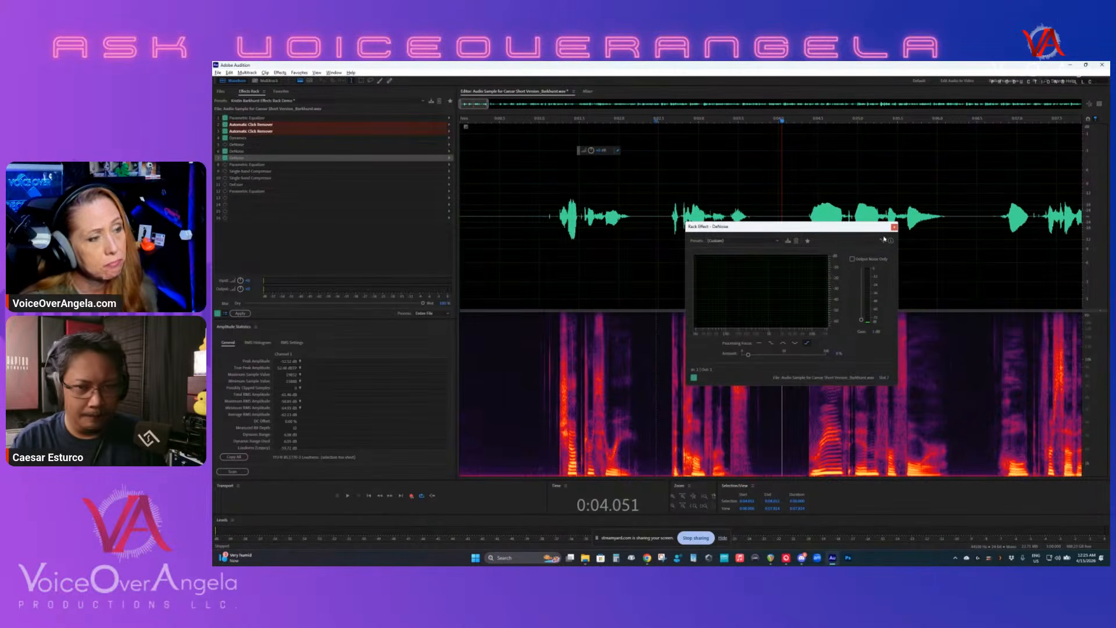
click(894, 227)
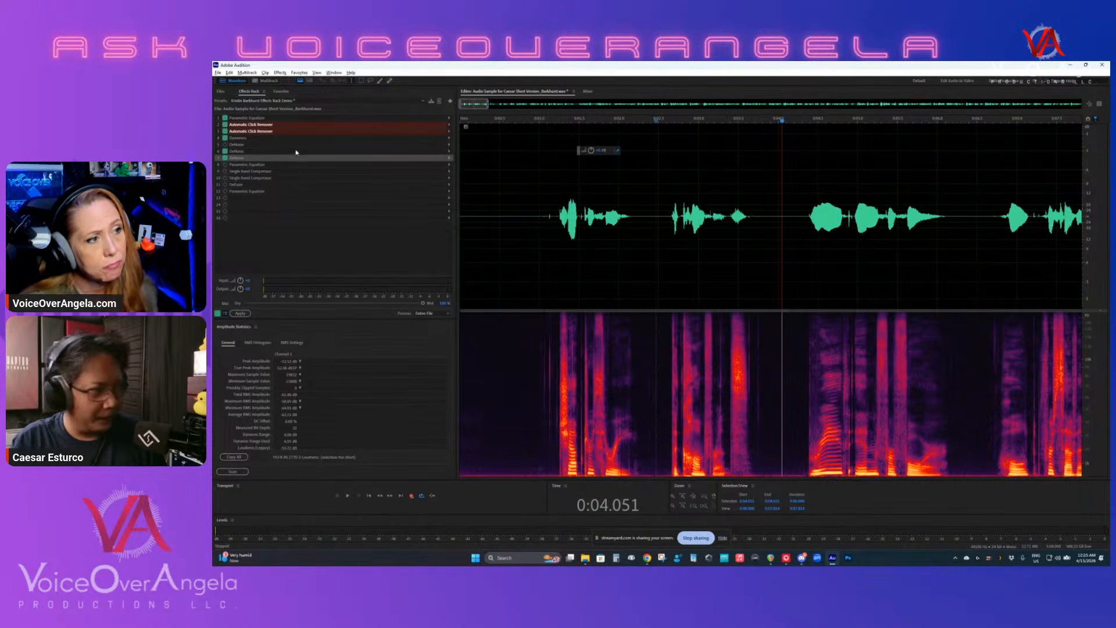
- Open the Parametric Equalizer below the DeNoise effects, and place a copy of the rack's last Parametric Equalizer directly beneath it
double_click(239, 166)
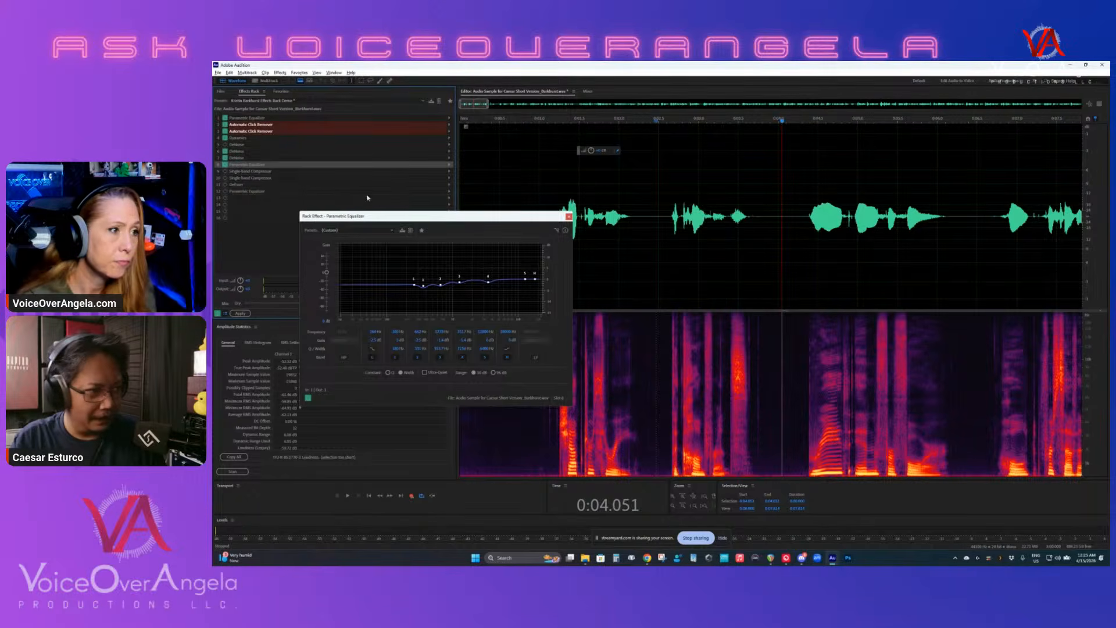
drag(378, 222, 300, 315)
click(259, 190)
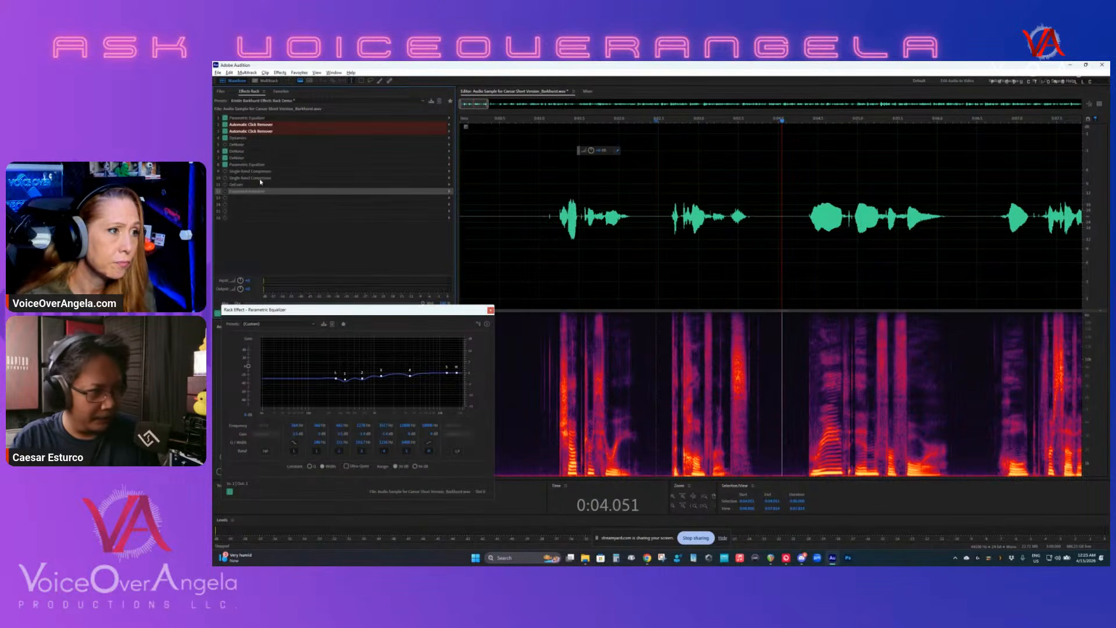
click(251, 206)
click(245, 173)
key(ctrl+v)
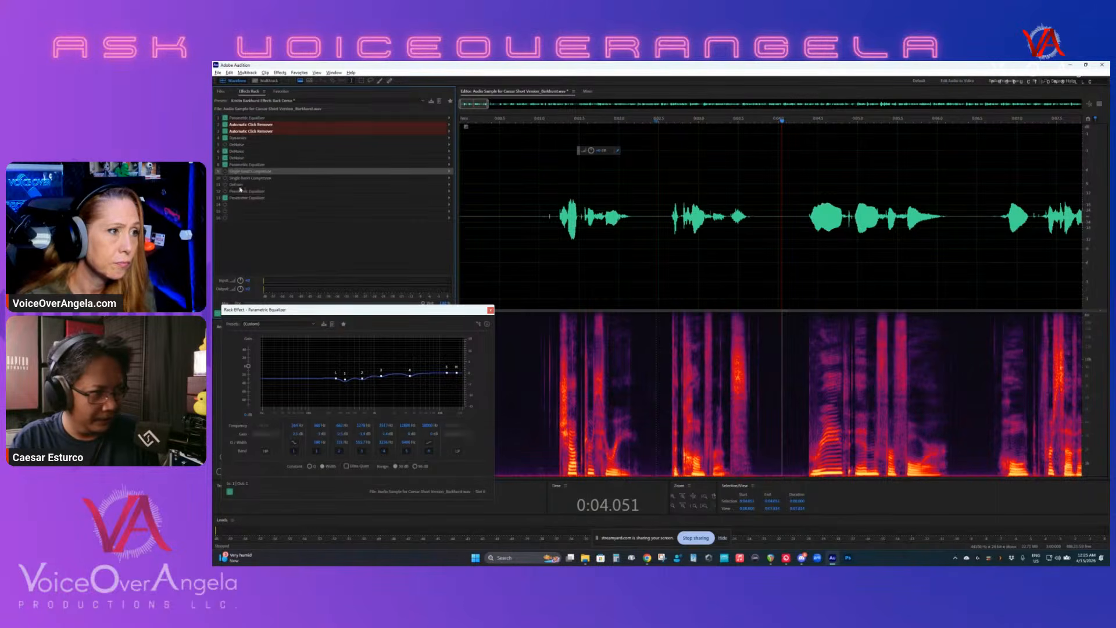
drag(235, 198, 243, 171)
- Reset the copied equalizer to the Default preset, turn off the equalizer above it, and arrange both settings windows side by side
double_click(243, 171)
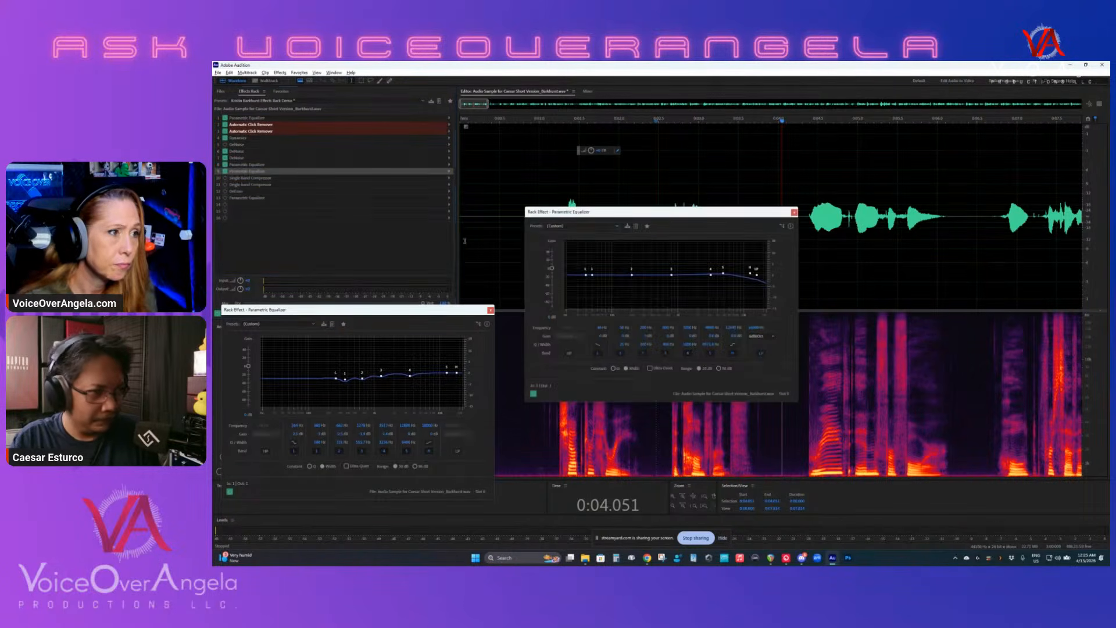
click(581, 226)
click(567, 235)
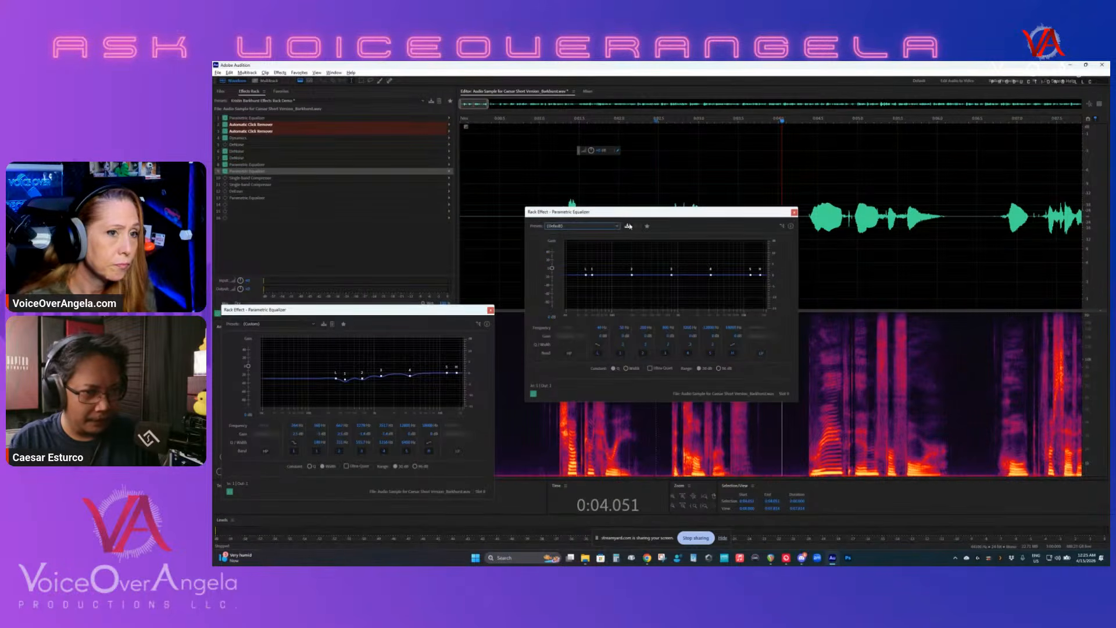
click(227, 165)
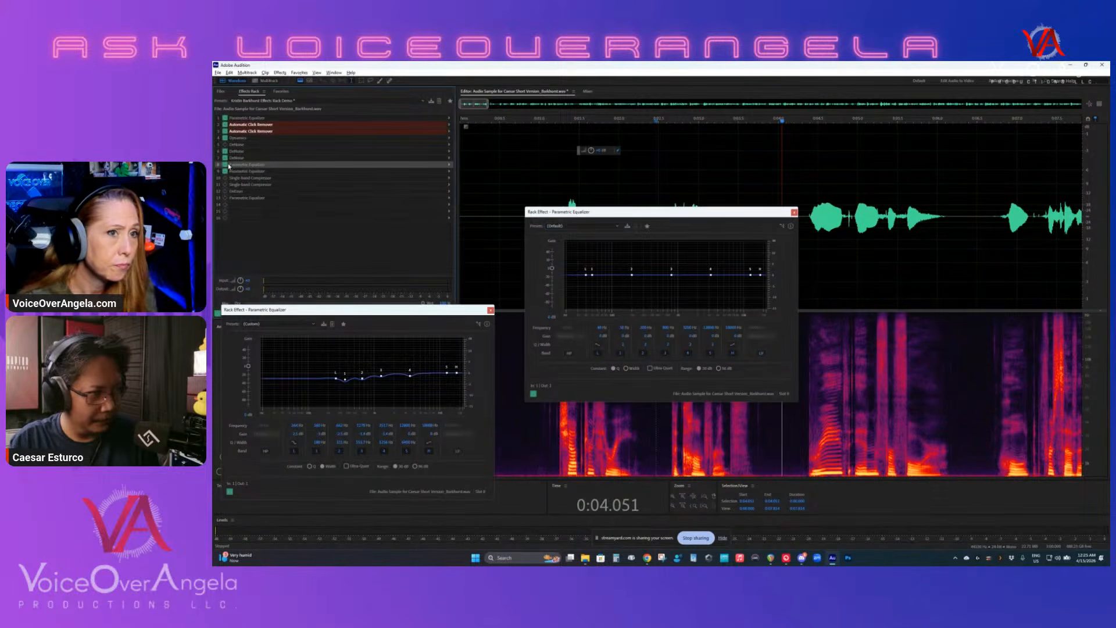
drag(565, 319, 563, 338)
drag(443, 309, 463, 218)
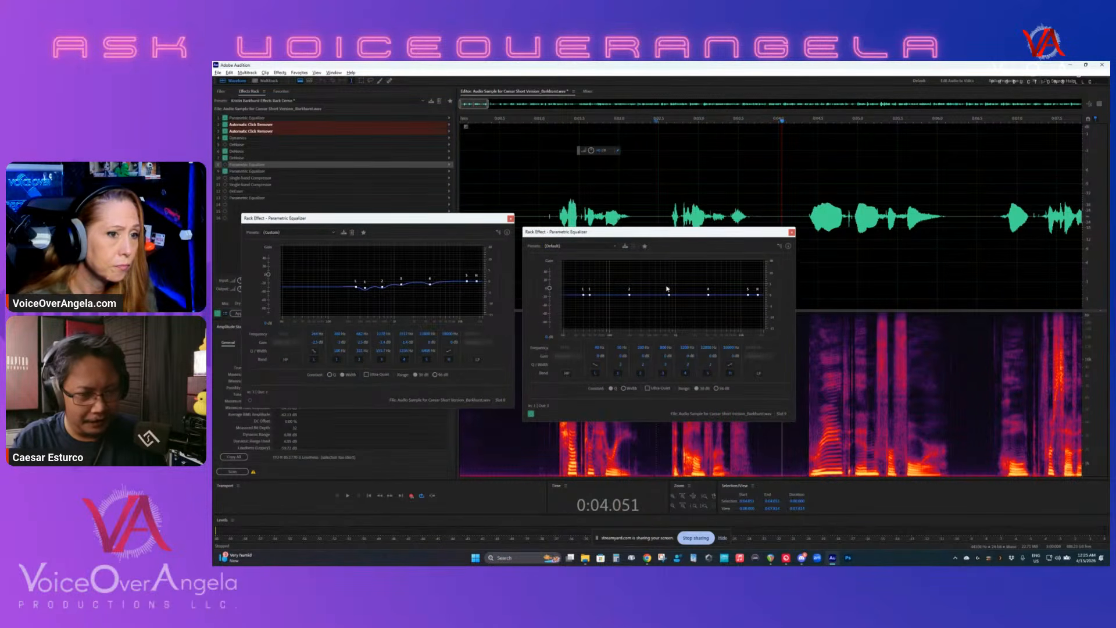
- Play the opening phrases from the silence before them, and replay the first words to examine the spectrum in the default equalizer
click(531, 183)
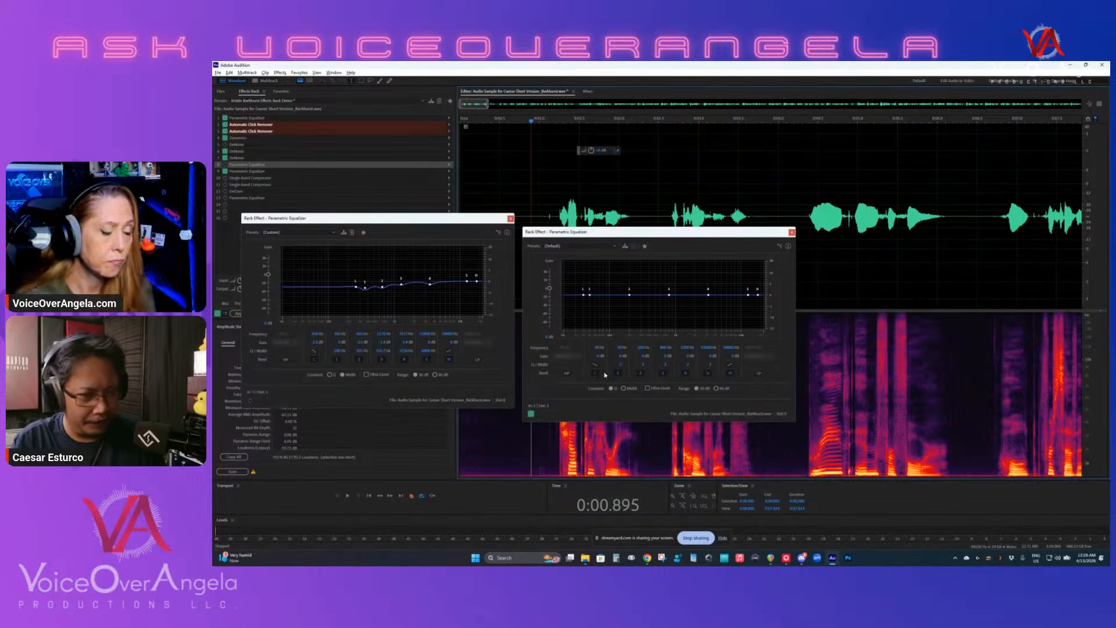
key(space)
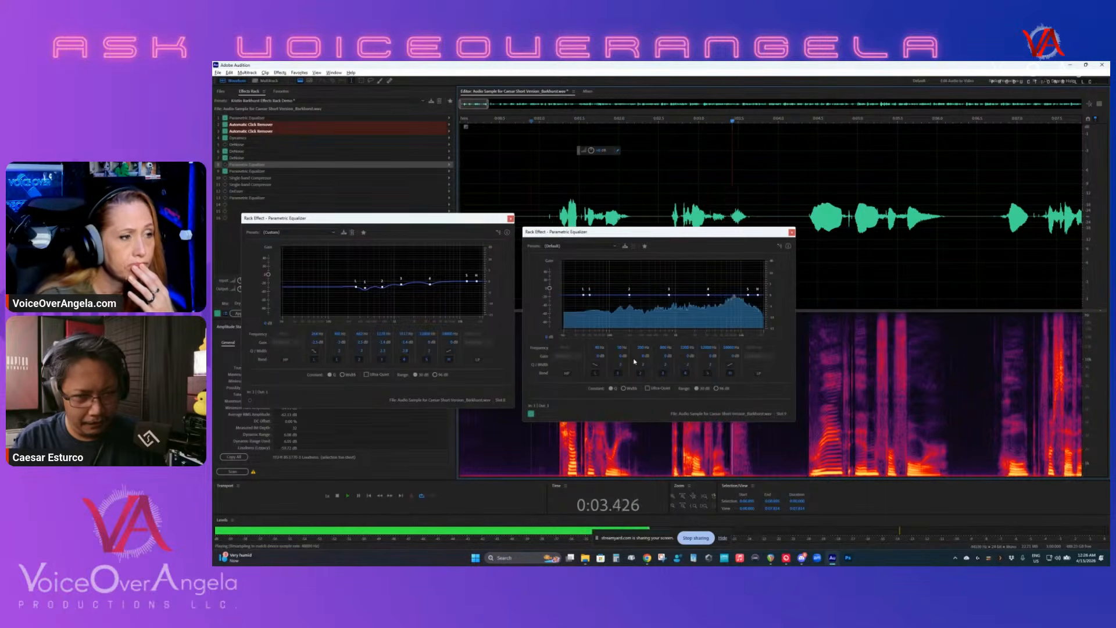
key(space)
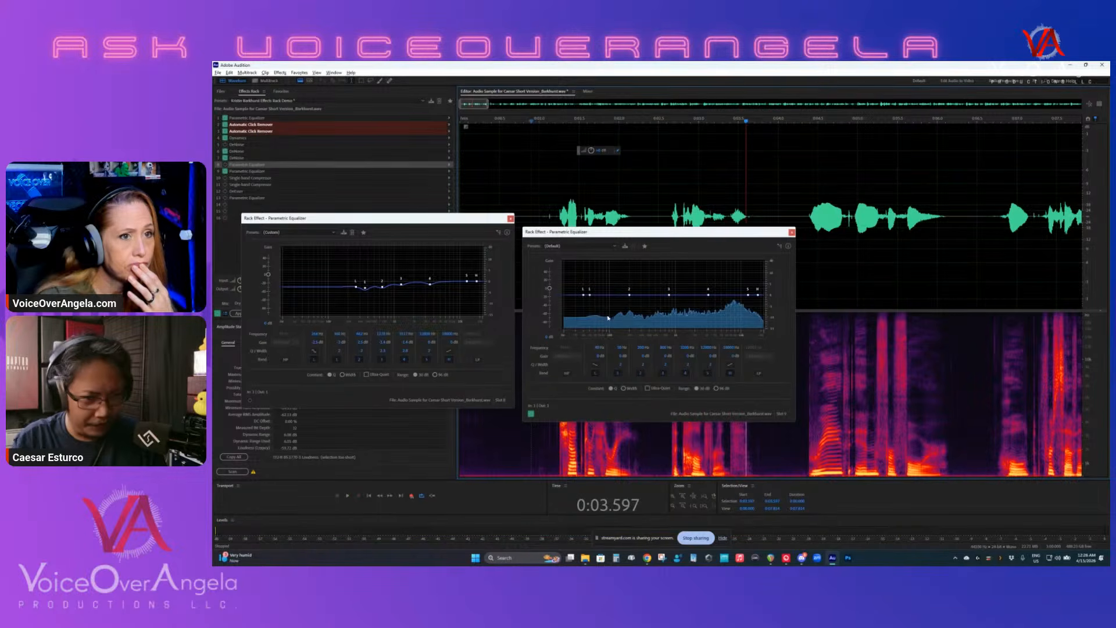
click(552, 203)
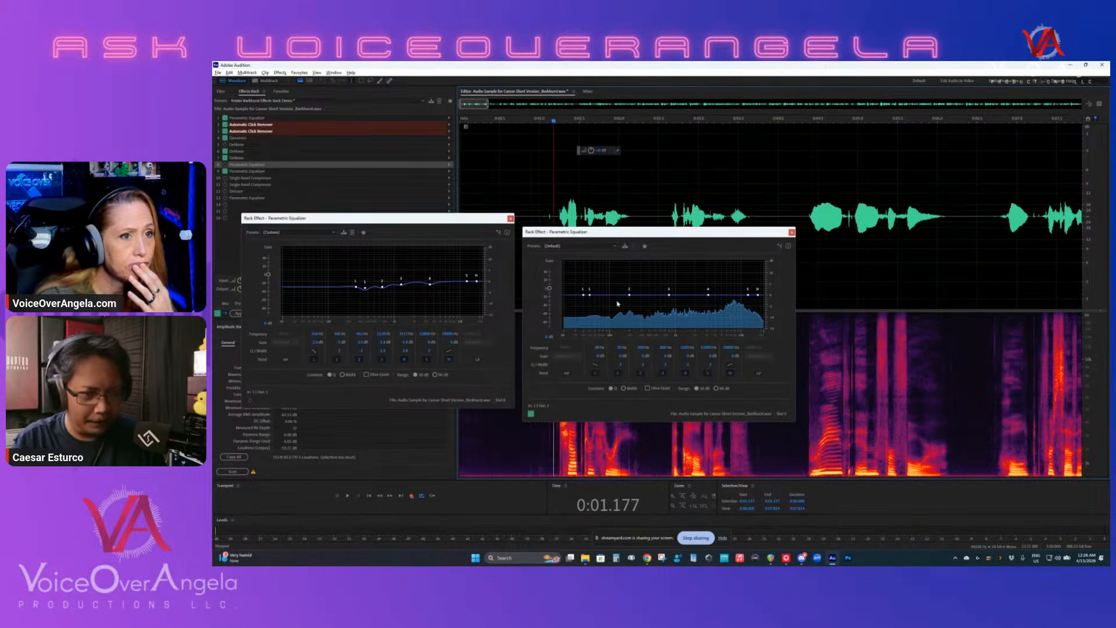
key(space)
key(space)
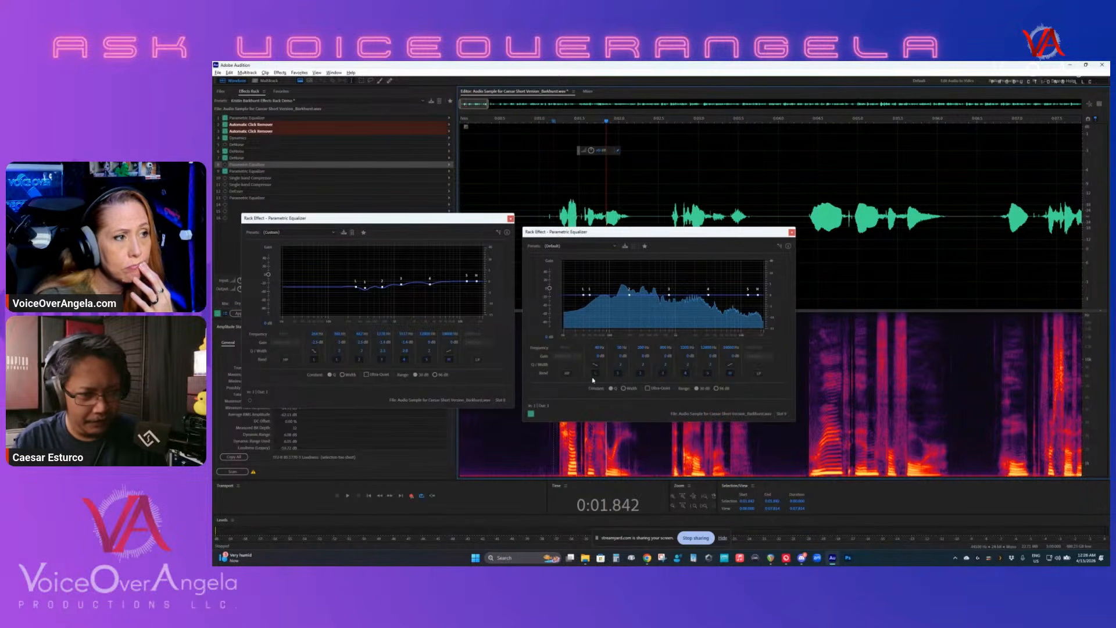
- Give the default equalizer's low shelf a slight cut, and move its frequency up past the spectrum's low-end peak
drag(583, 295, 627, 297)
click(597, 365)
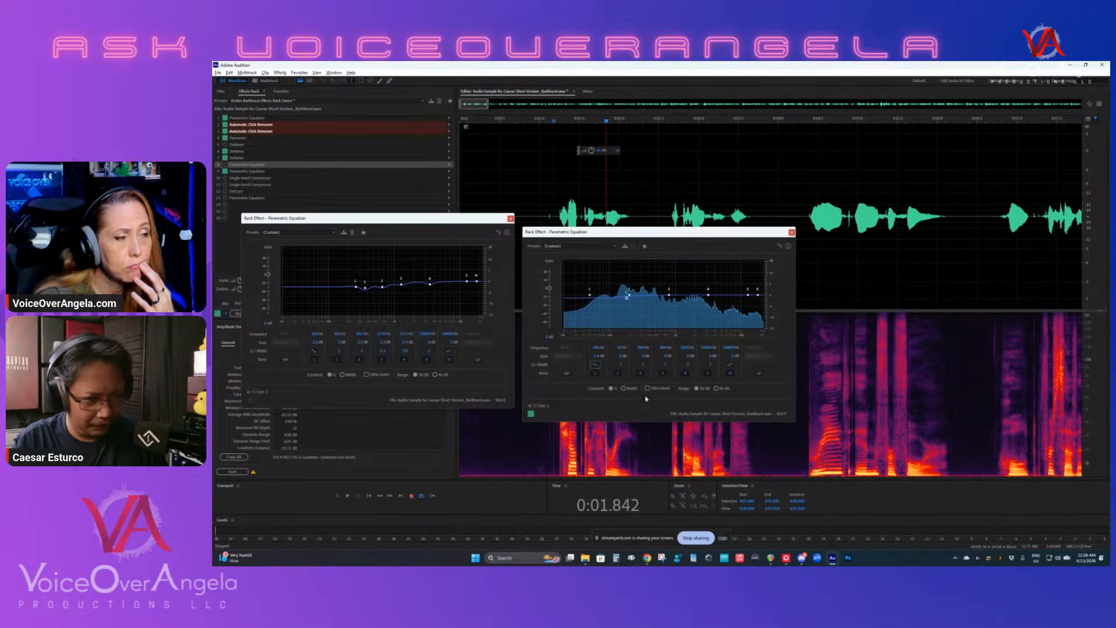
click(628, 302)
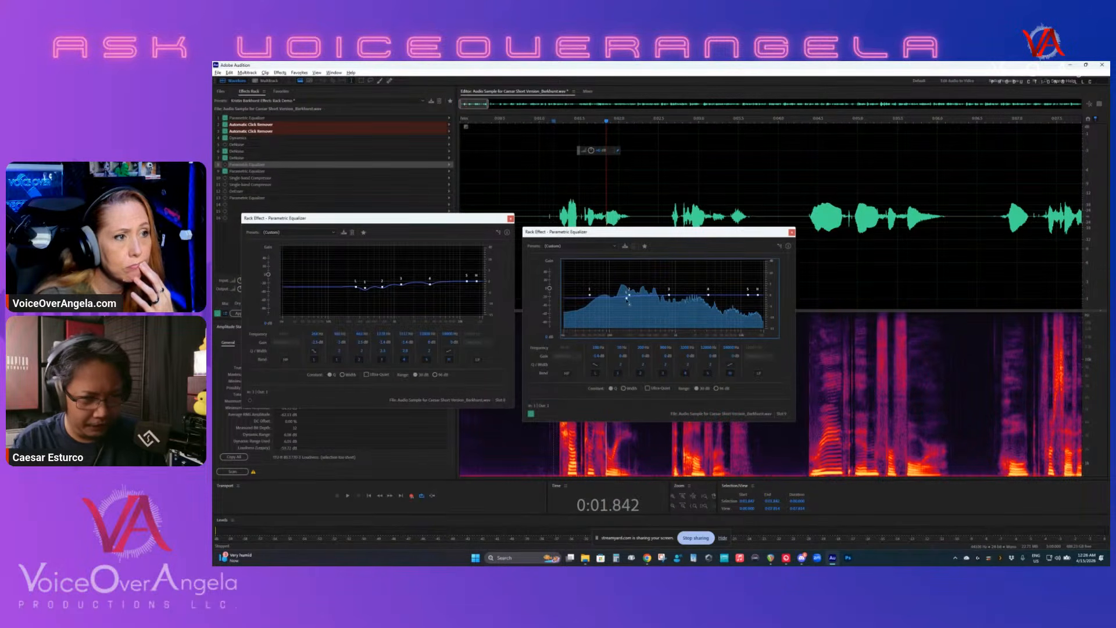
drag(627, 302, 627, 299)
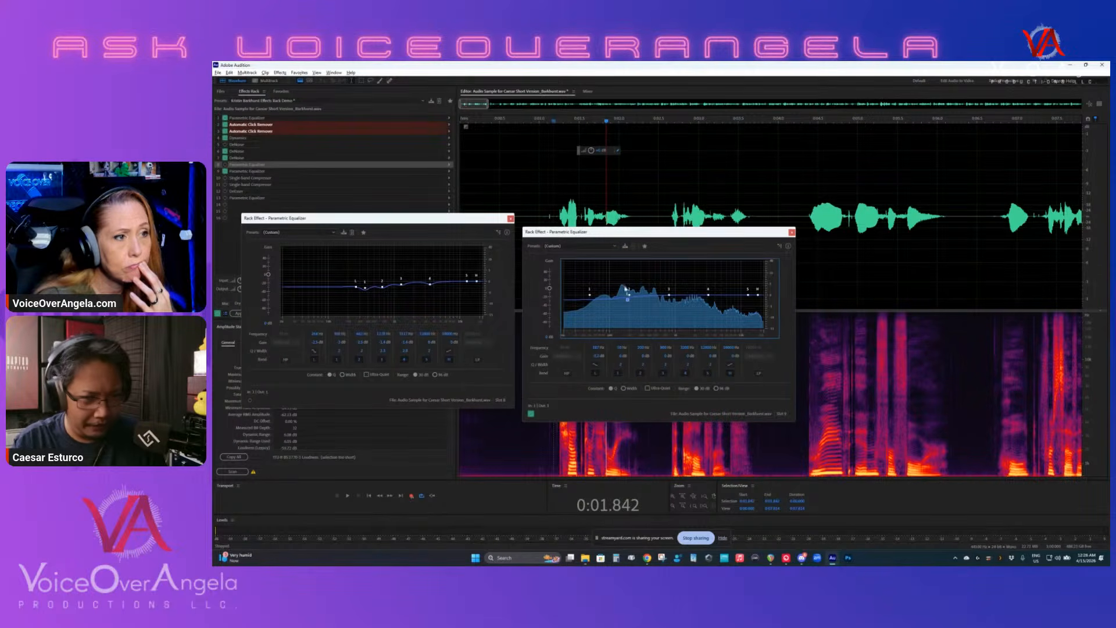
click(594, 368)
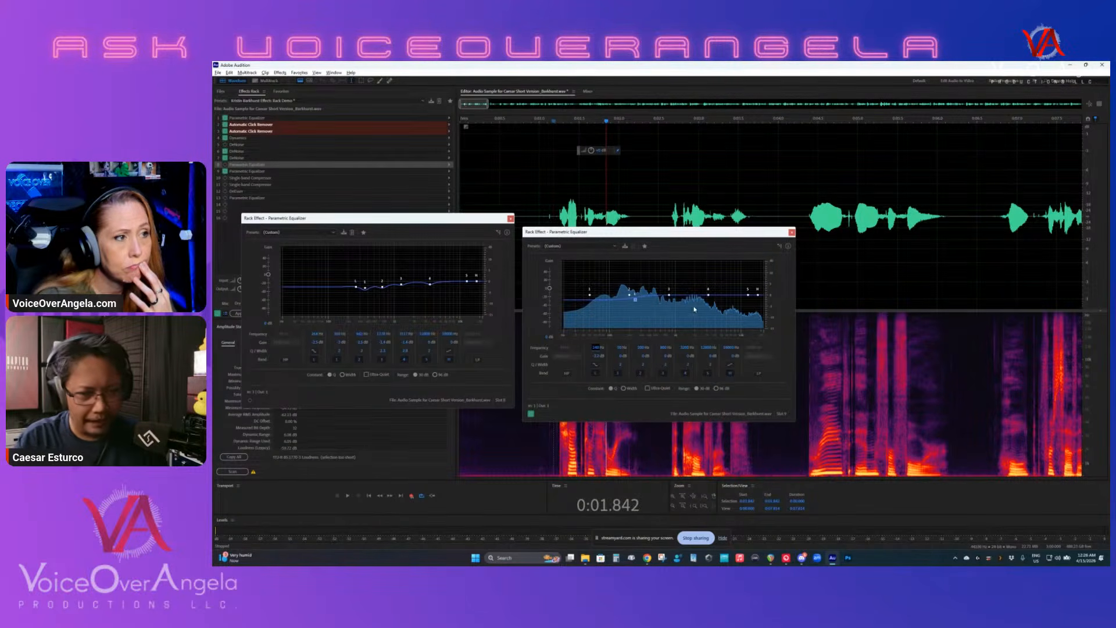
- Boost band 1 of the copied equalizer sharply, and sweep the peak upward in frequency during playback to find the unwanted resonance
drag(590, 295, 591, 294)
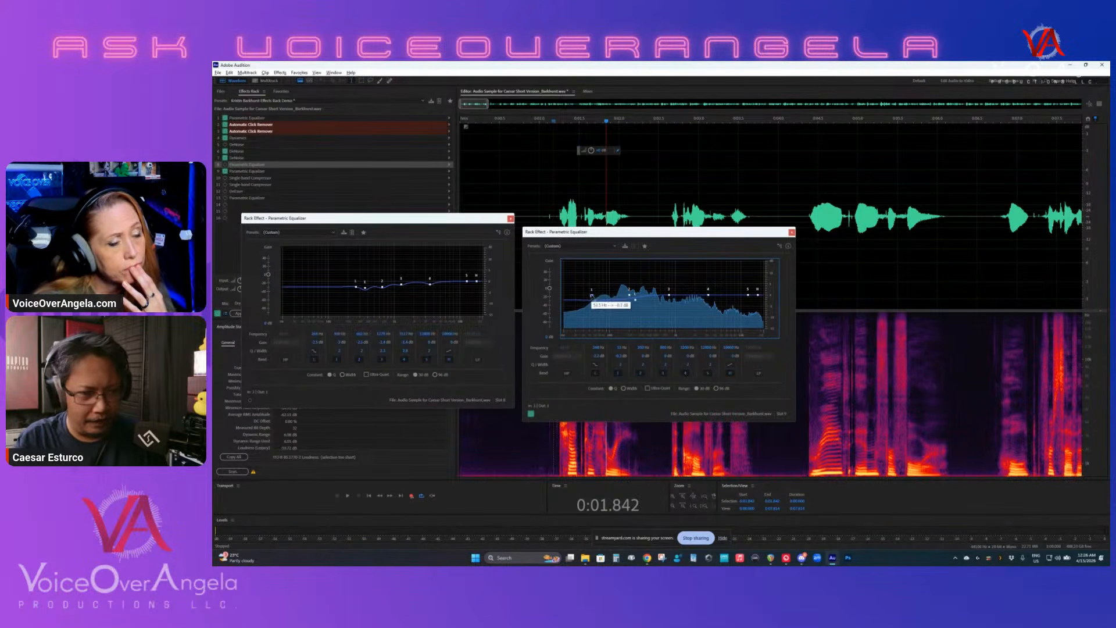
drag(593, 295, 609, 267)
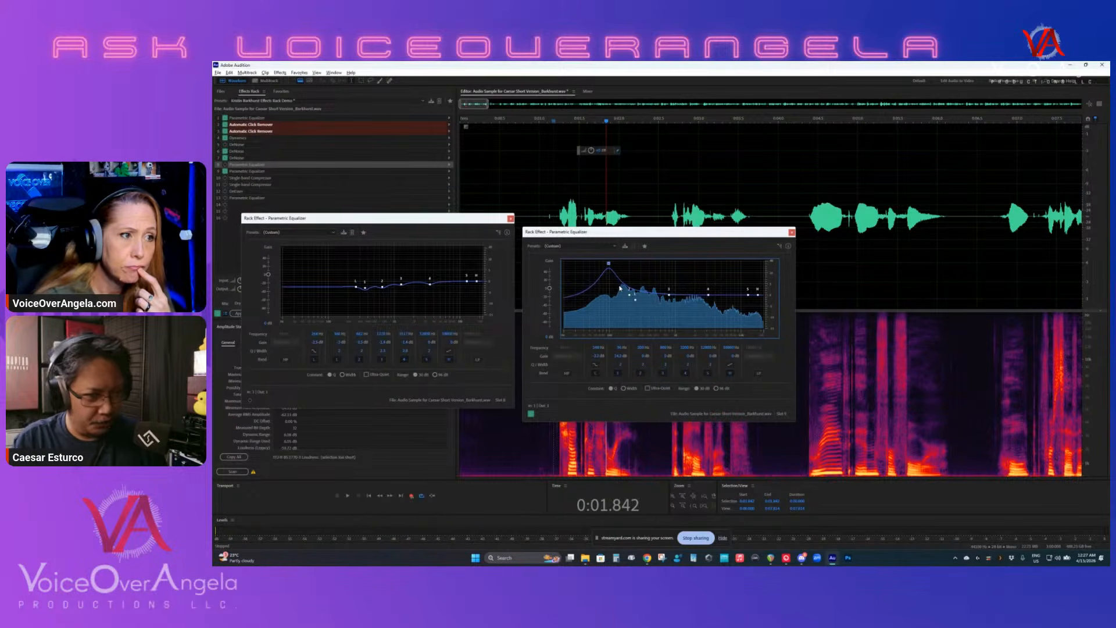
key(space)
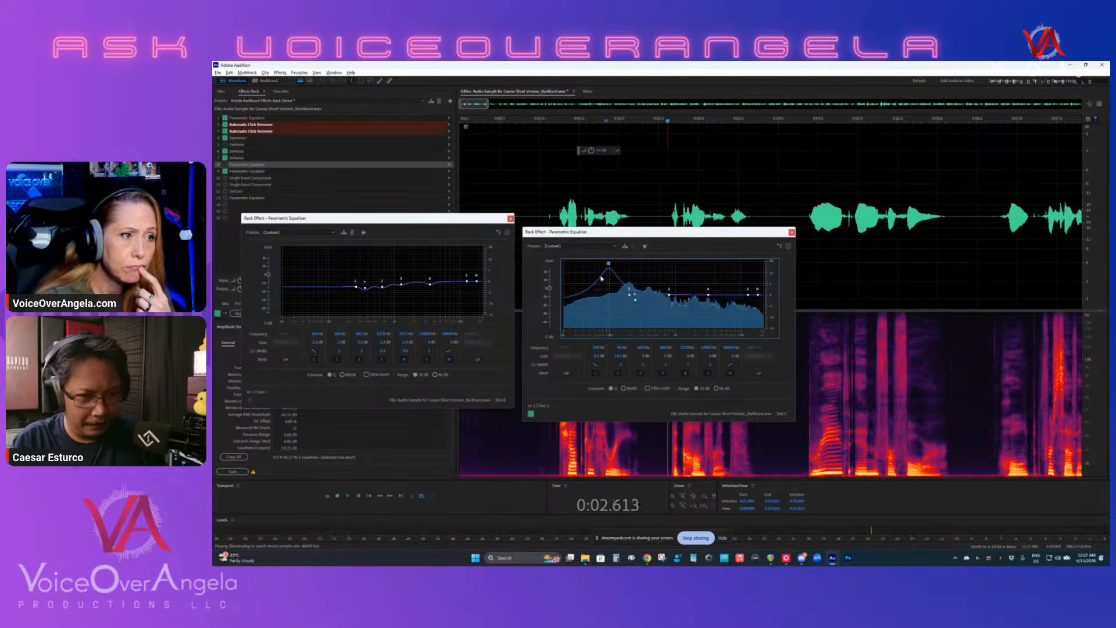
drag(608, 264, 644, 264)
key(space)
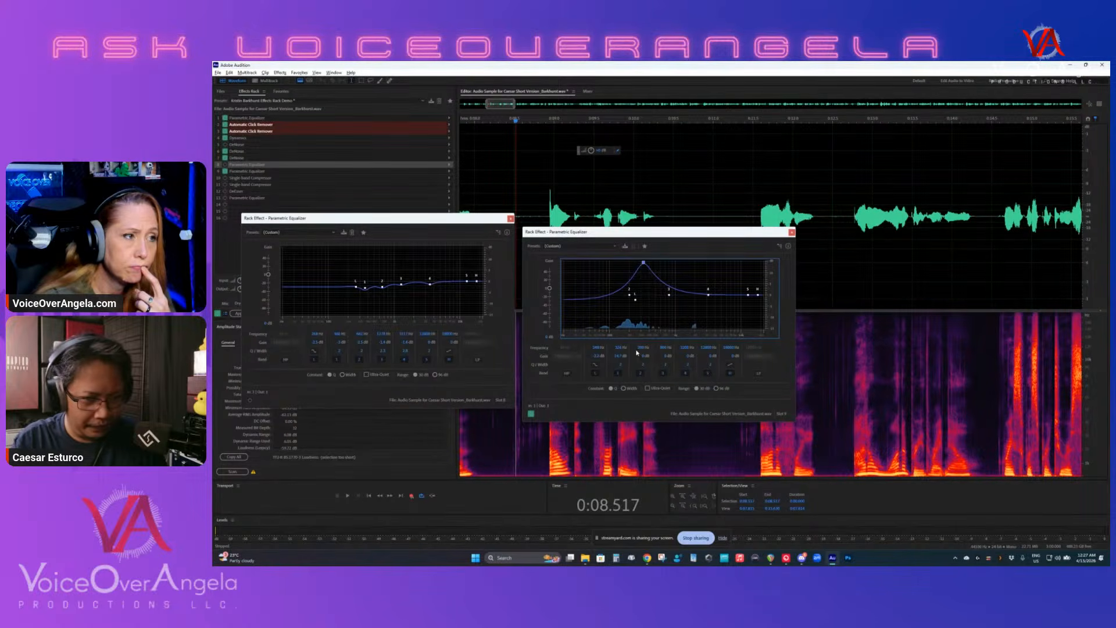
- Bring band 1's gain down from the boost to a slight cut at the chosen frequency while playing the recording
click(620, 357)
key(Down)
key(Down)
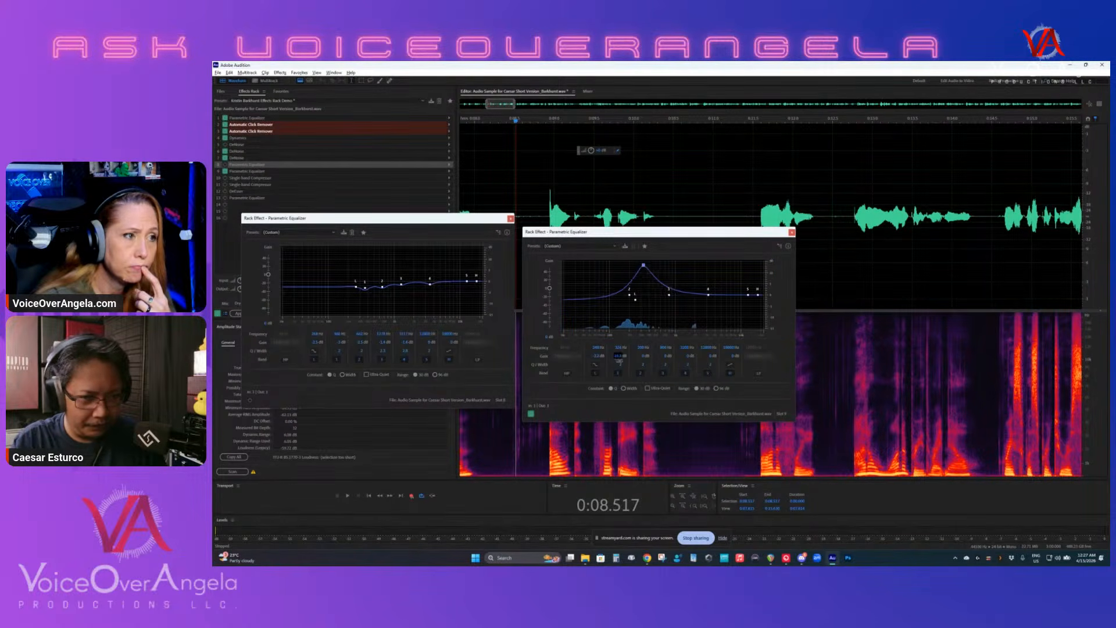
drag(619, 365, 625, 396)
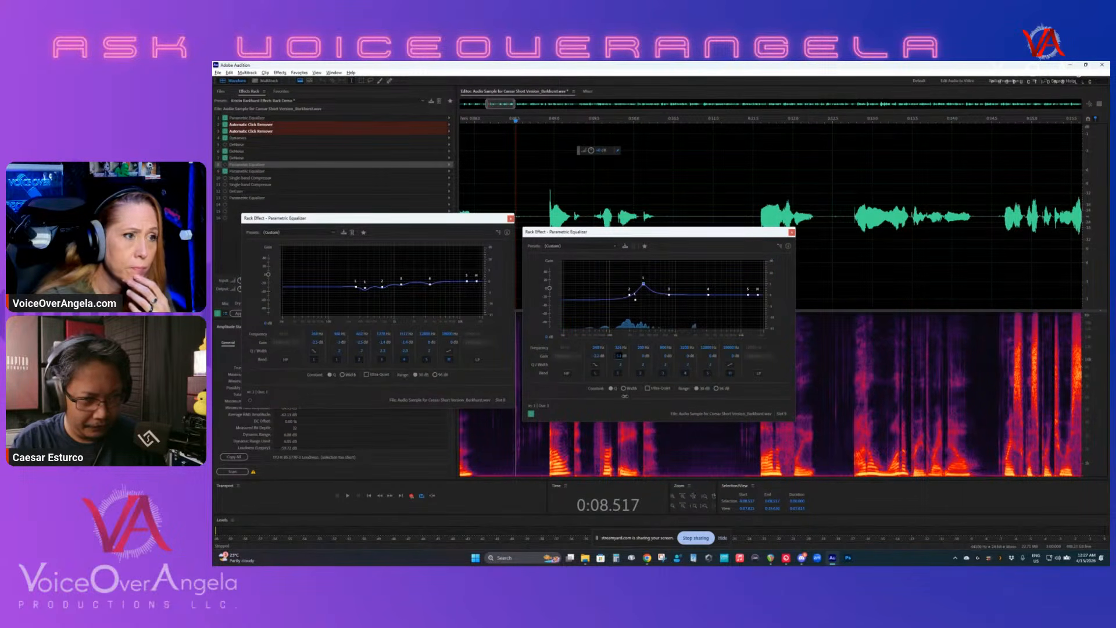
key(space)
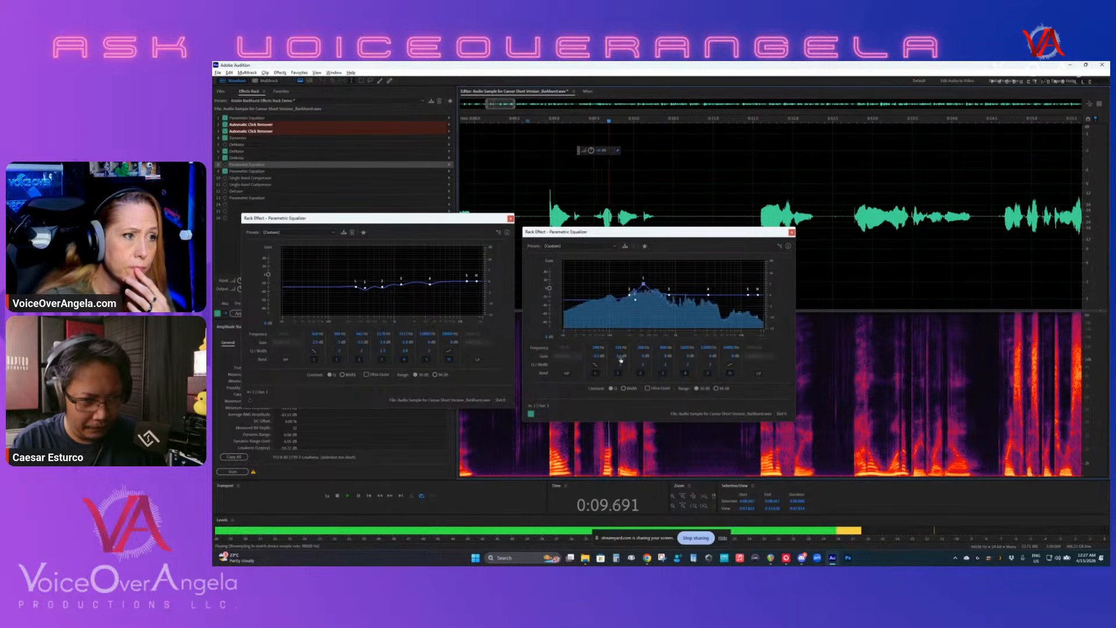
drag(620, 358, 622, 386)
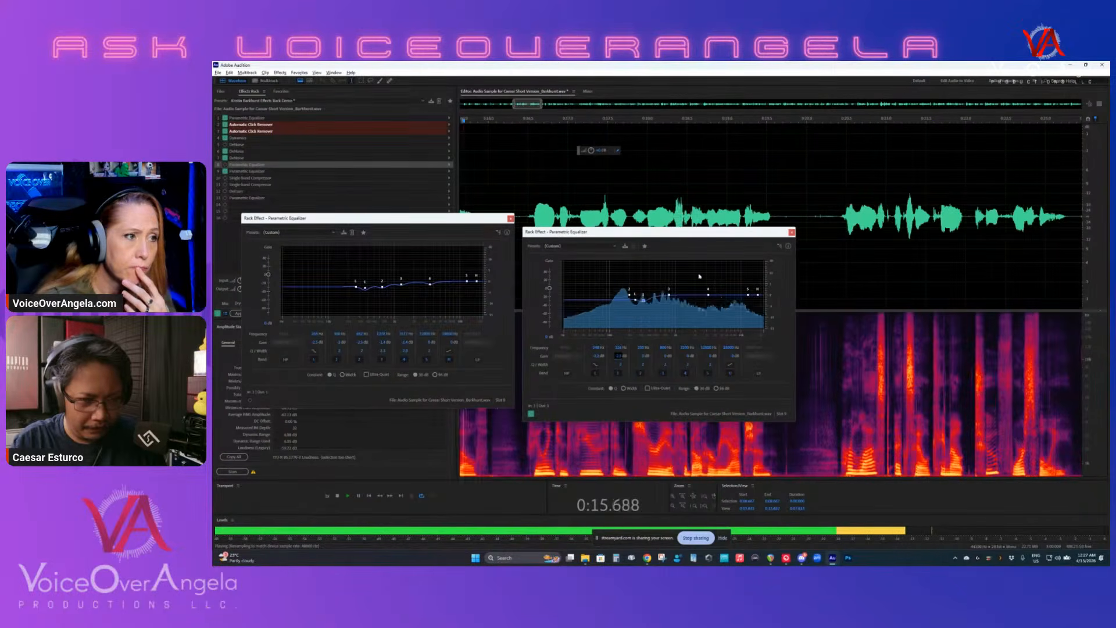
key(space)
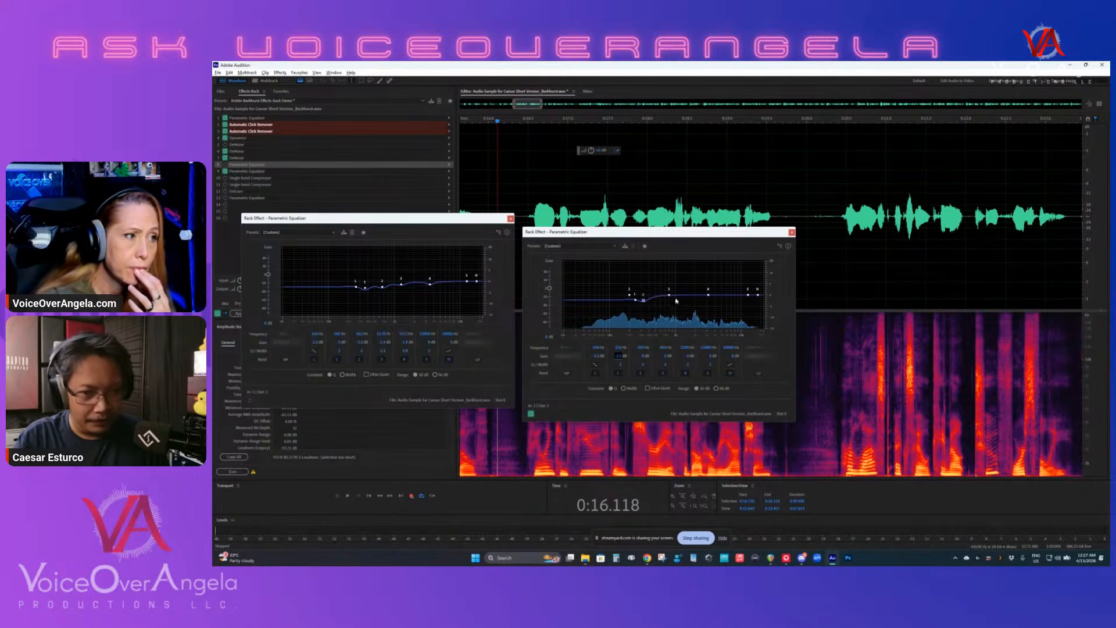
- Boost band 3 of the copied equalizer sharply, and sweep its peak upward in frequency during playback to find the next resonance
drag(676, 300, 616, 267)
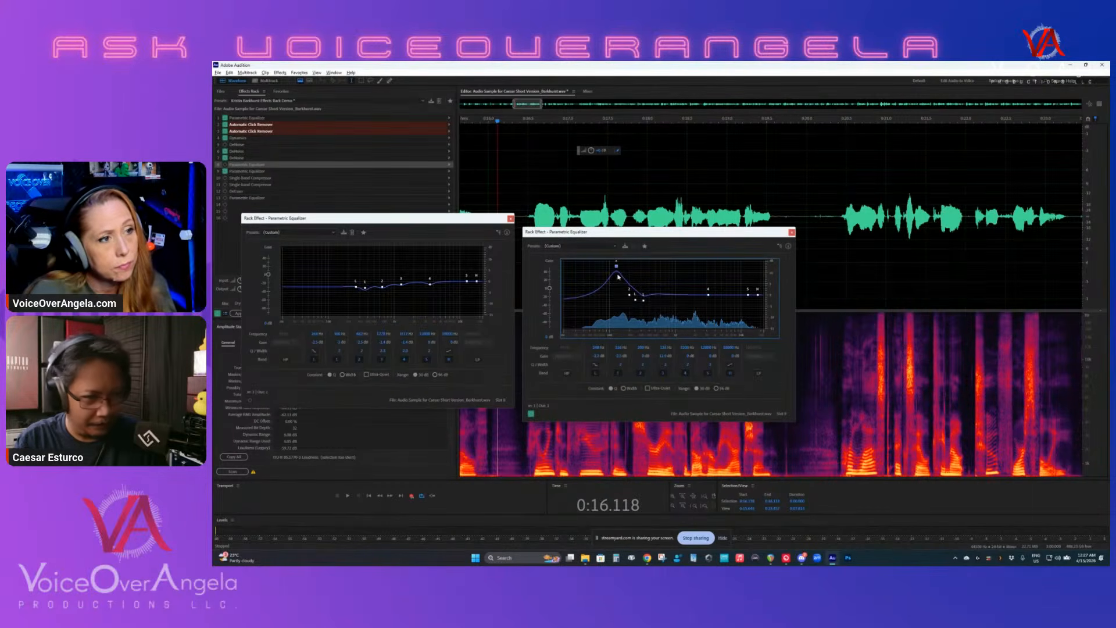
key(space)
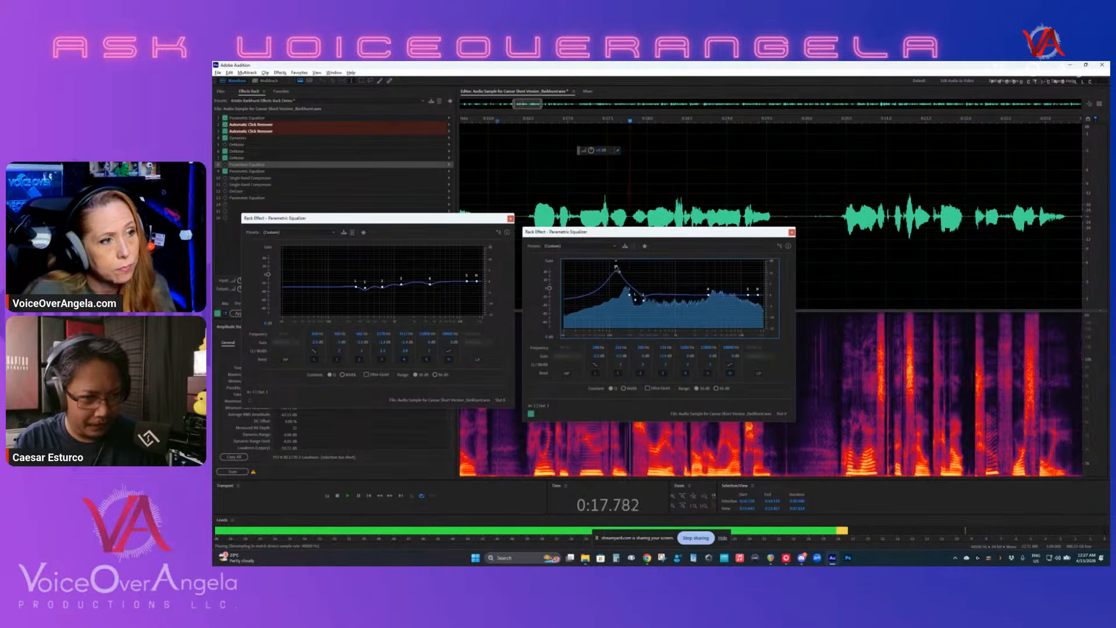
drag(616, 266, 660, 260)
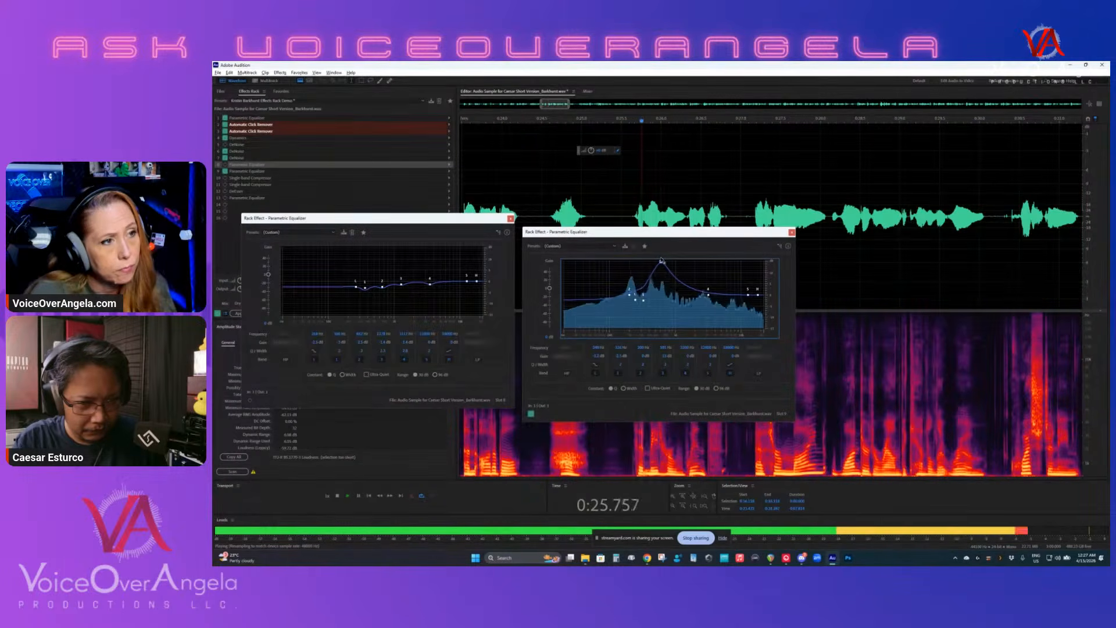
key(space)
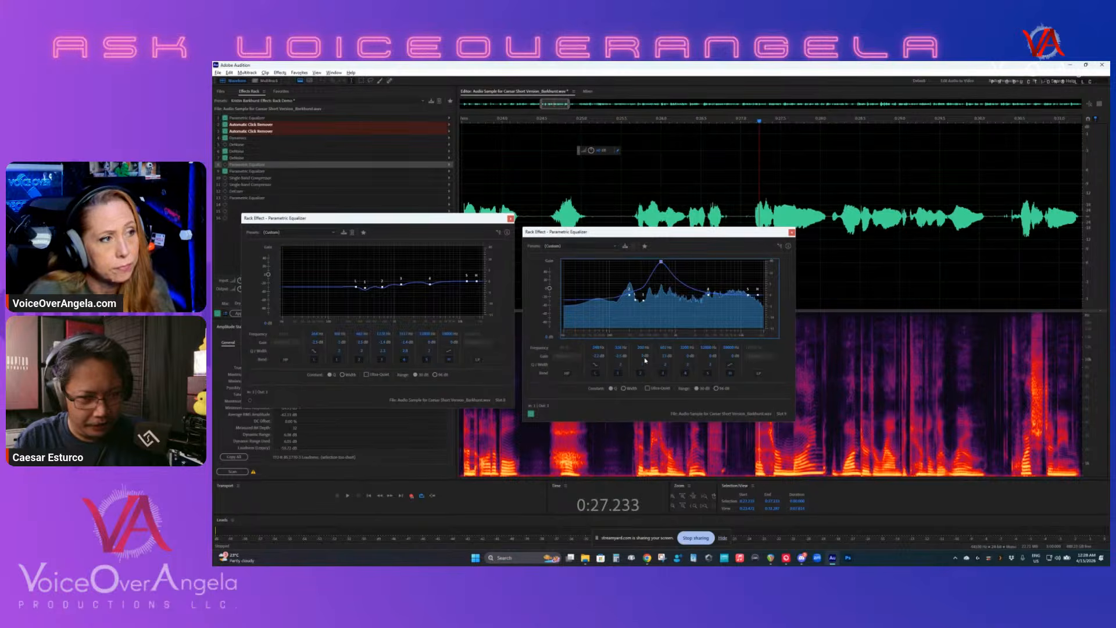
- Give band 2 of the copied equalizer a slight gain cut while playing the recording
key(space)
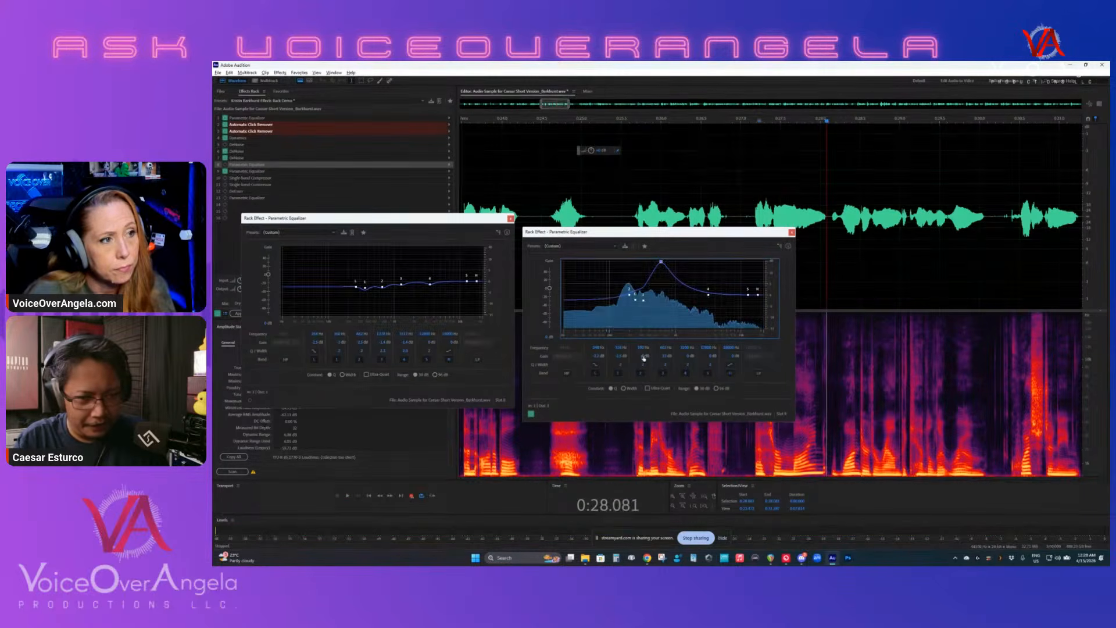
key(space)
drag(644, 356, 646, 365)
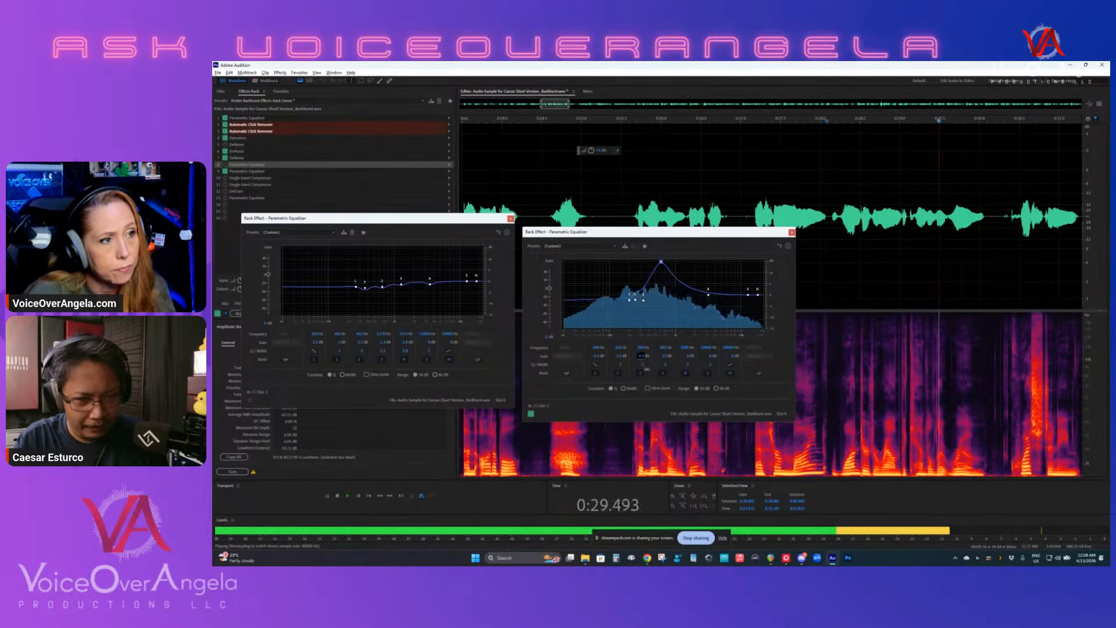
key(space)
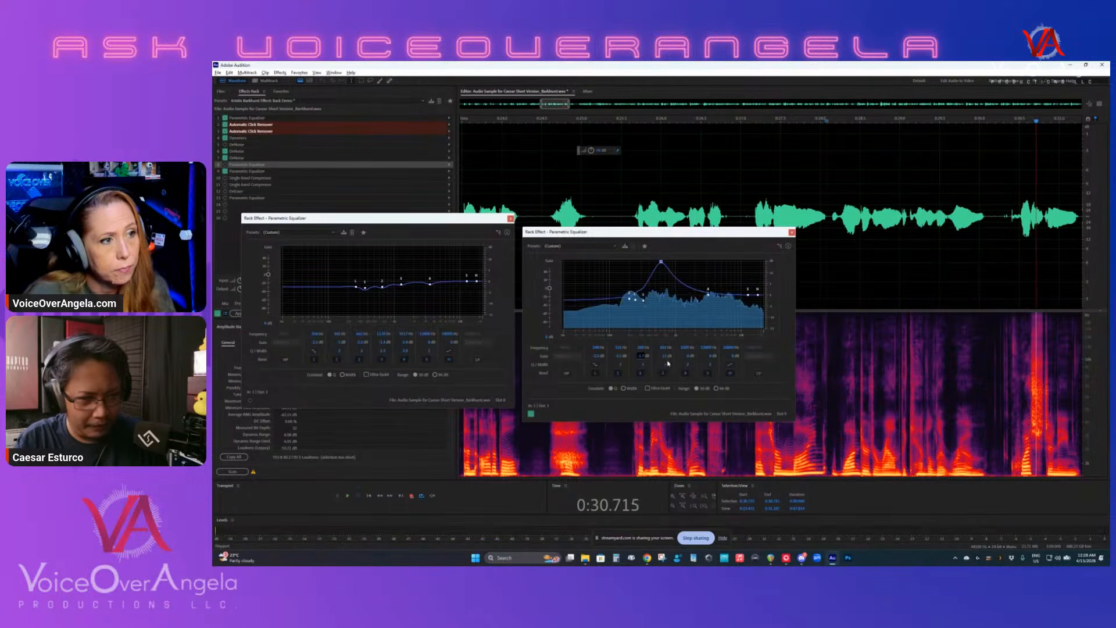
- Lower band 3's gain from the boost to a slight cut at the chosen frequency while listening to the recording
key(space)
drag(664, 358, 673, 406)
key(space)
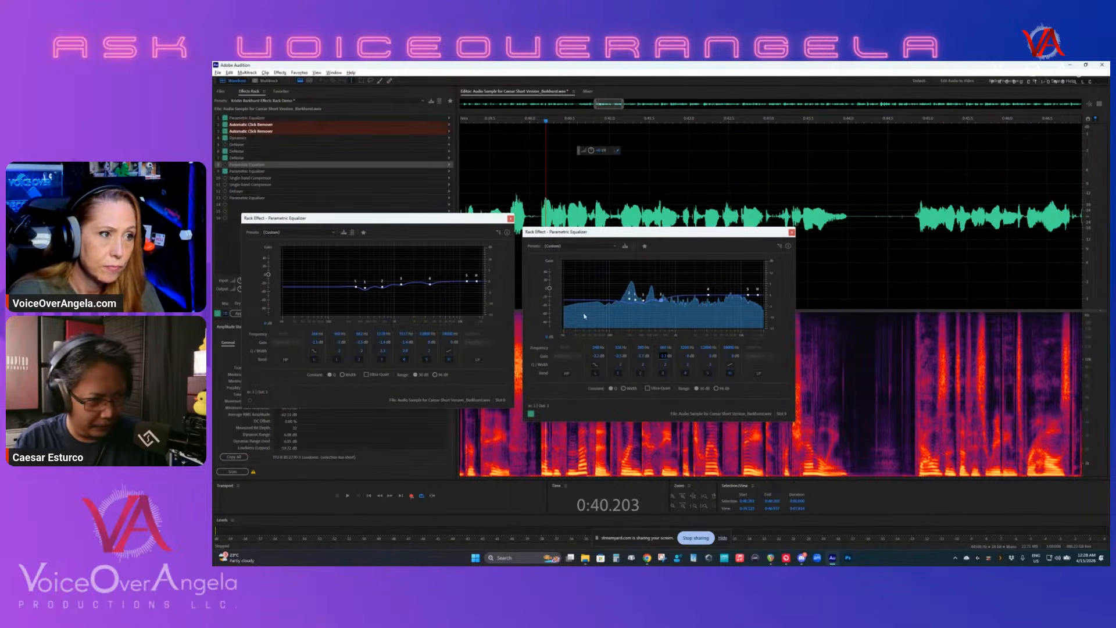
- Boost band 4 sharply, and sweep its peak through the upper mids during playback to find a problem frequency
drag(707, 295, 672, 283)
key(space)
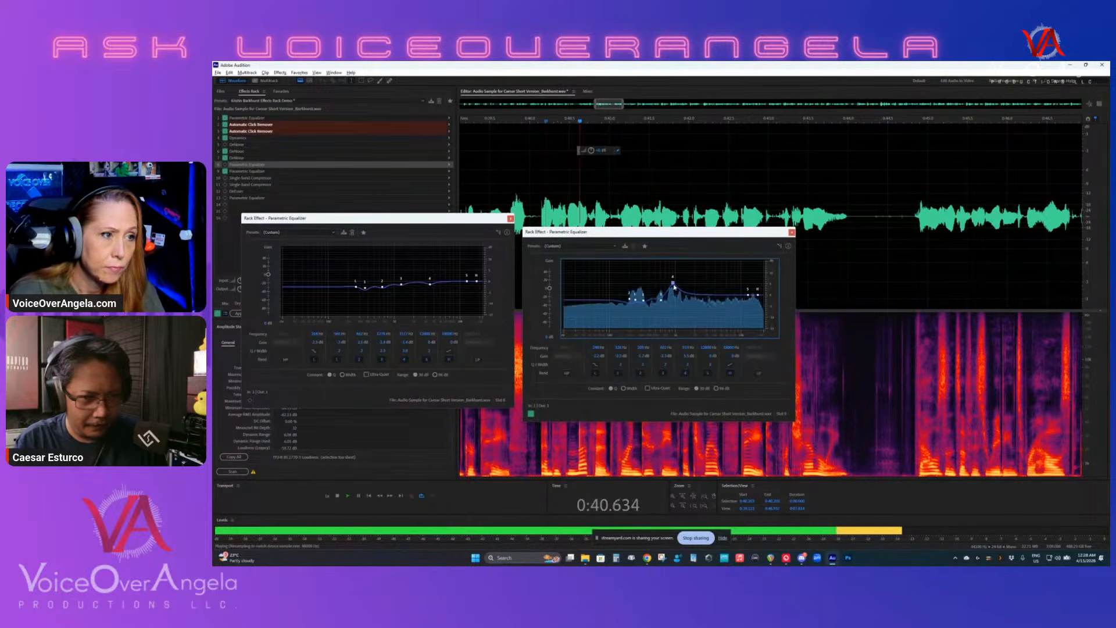
mouse_move(673, 284)
mouse_down()
mouse_move(670, 266)
mouse_move(684, 268)
mouse_up()
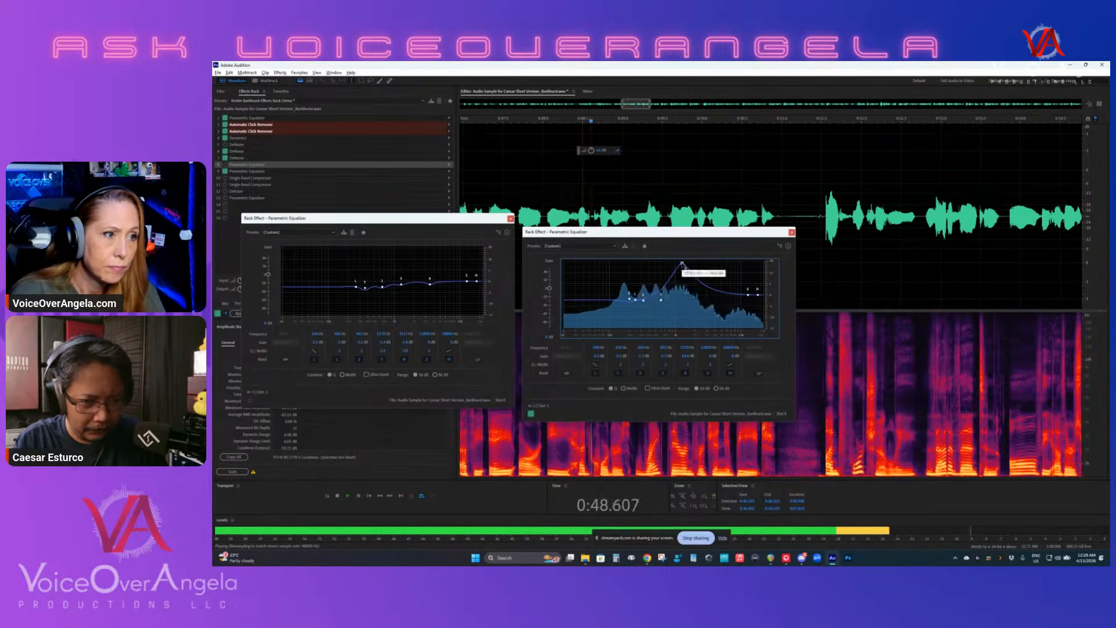
key(space)
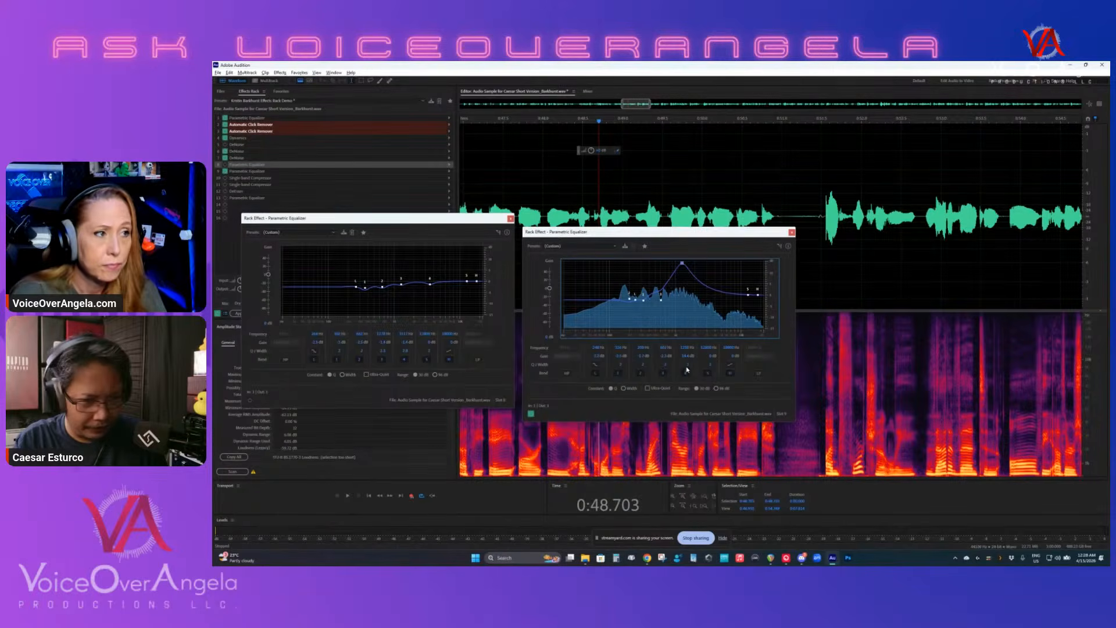
- Adjust band 4's Q / Width, and bring its gain down to a slight cut while playing the recording
click(688, 364)
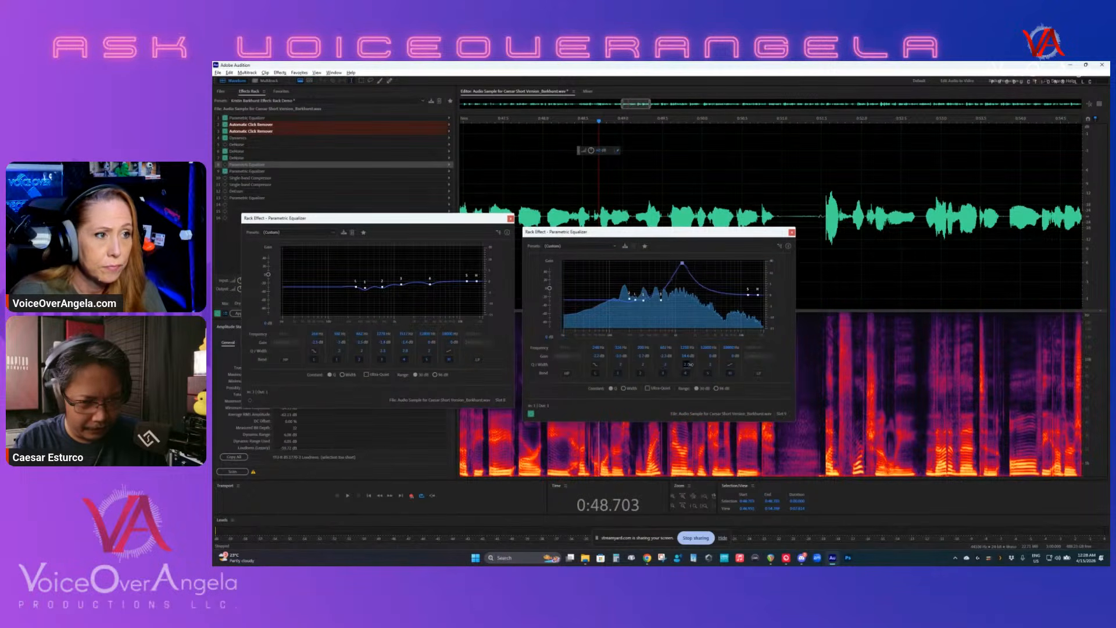
key(space)
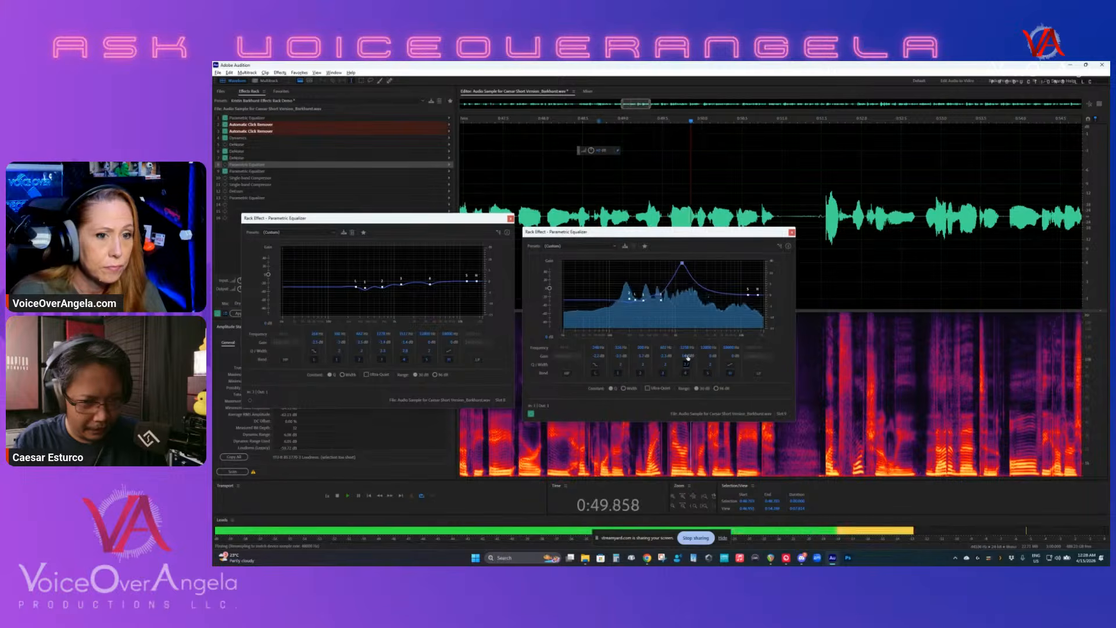
key(space)
drag(688, 356, 647, 370)
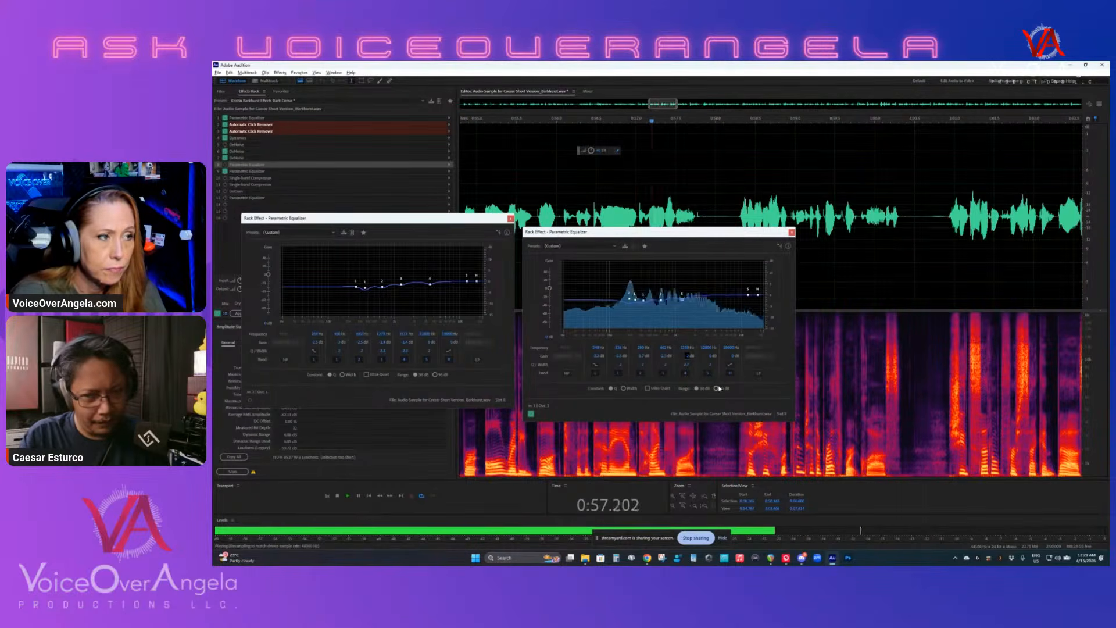
key(space)
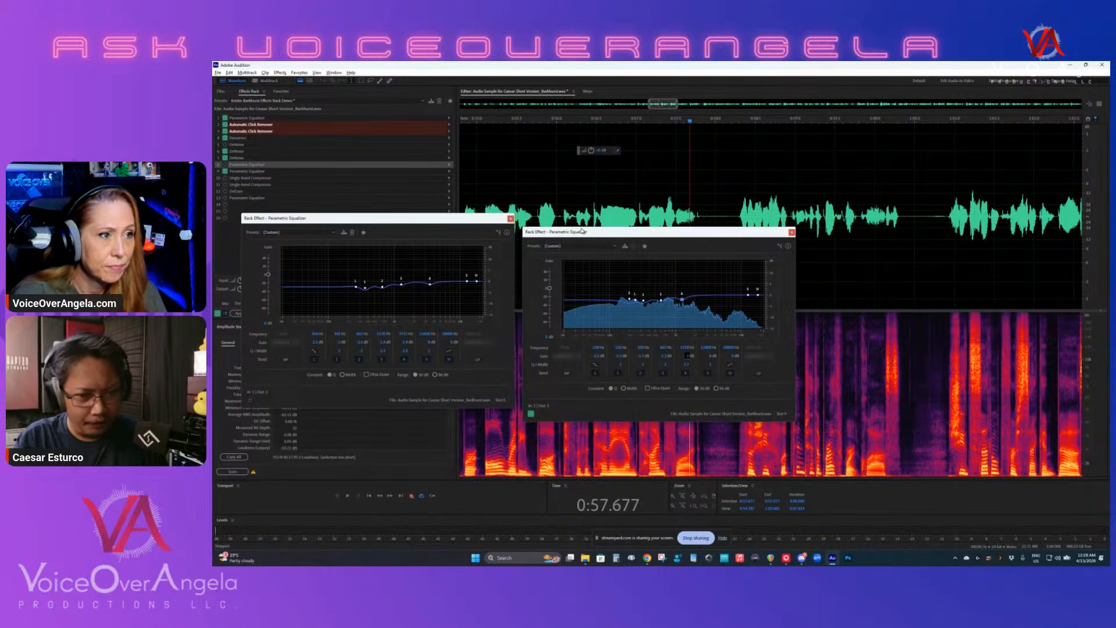
- Close both equalizer windows, and enable and open the Single-band Compressor in slot 11, placed below the waveform
click(792, 234)
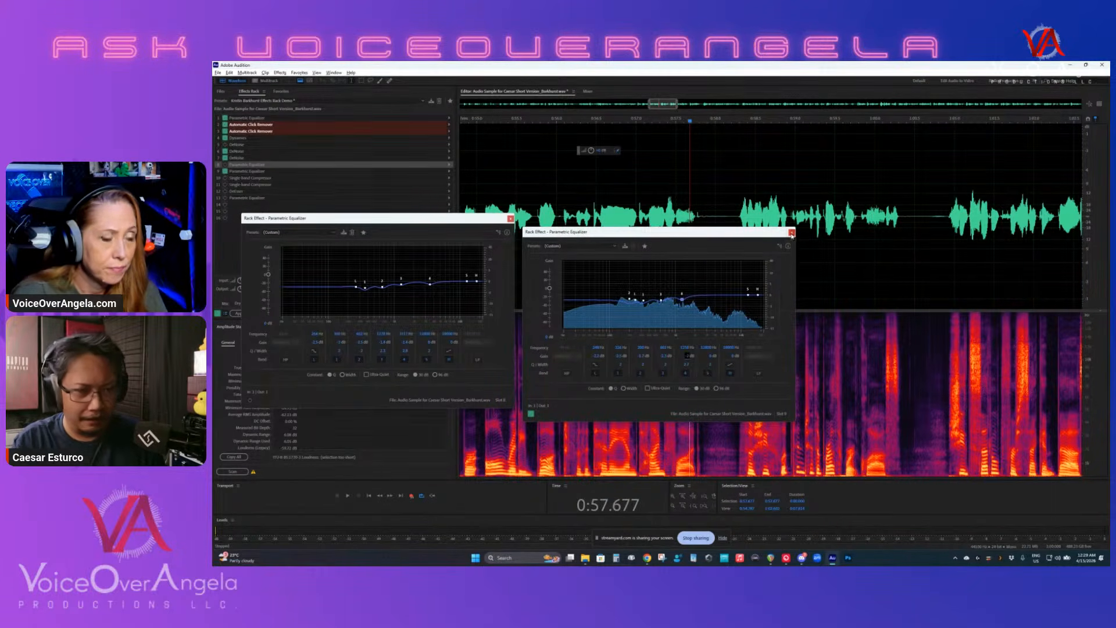
click(510, 219)
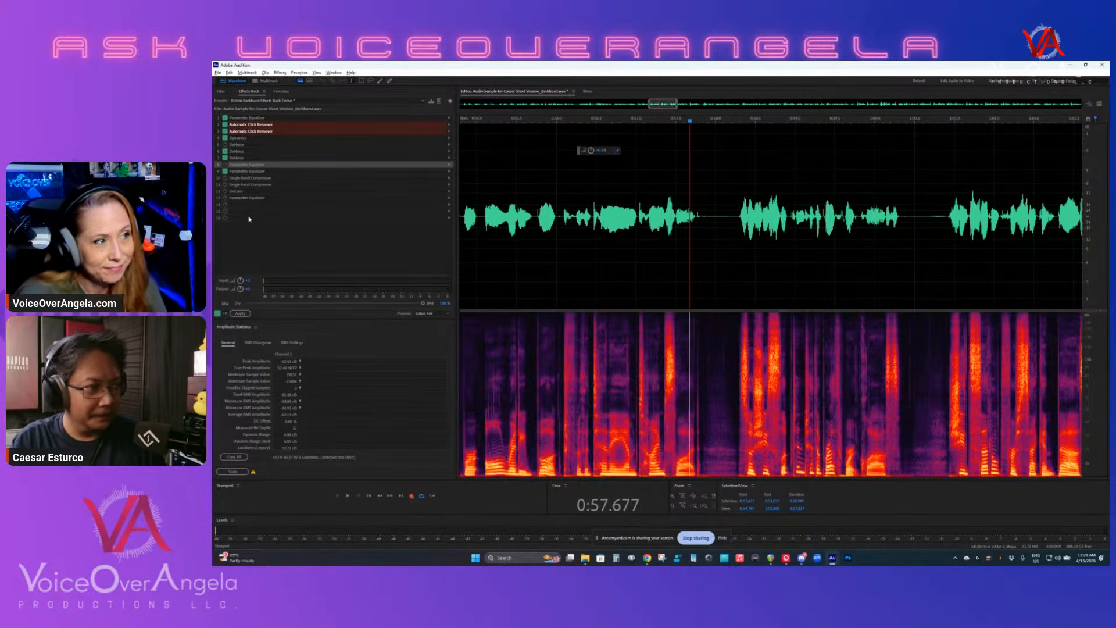
click(222, 178)
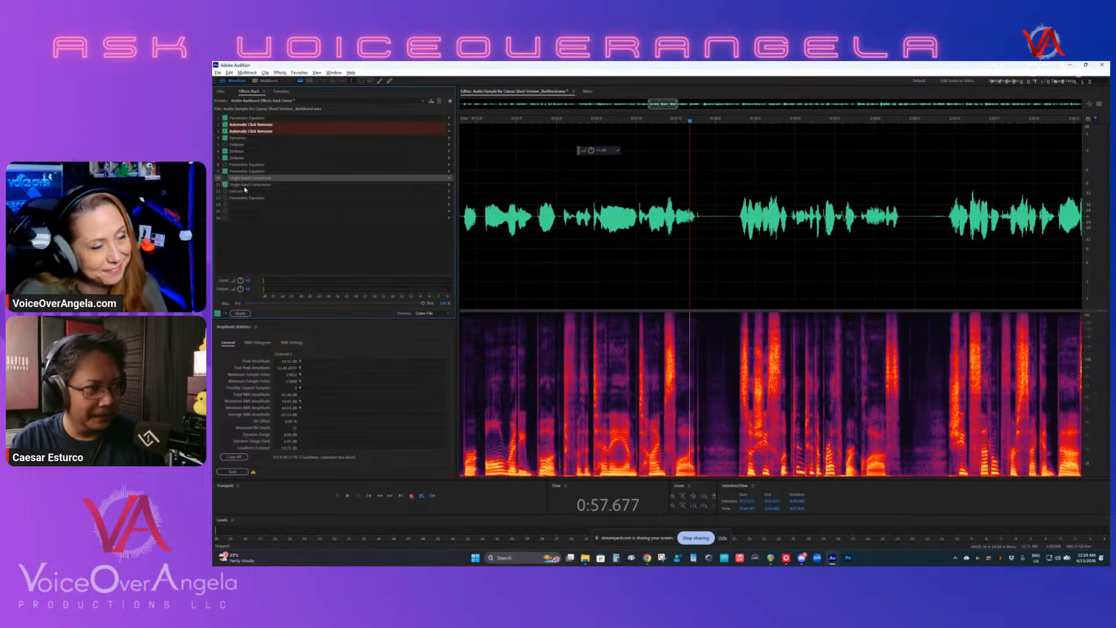
double_click(223, 184)
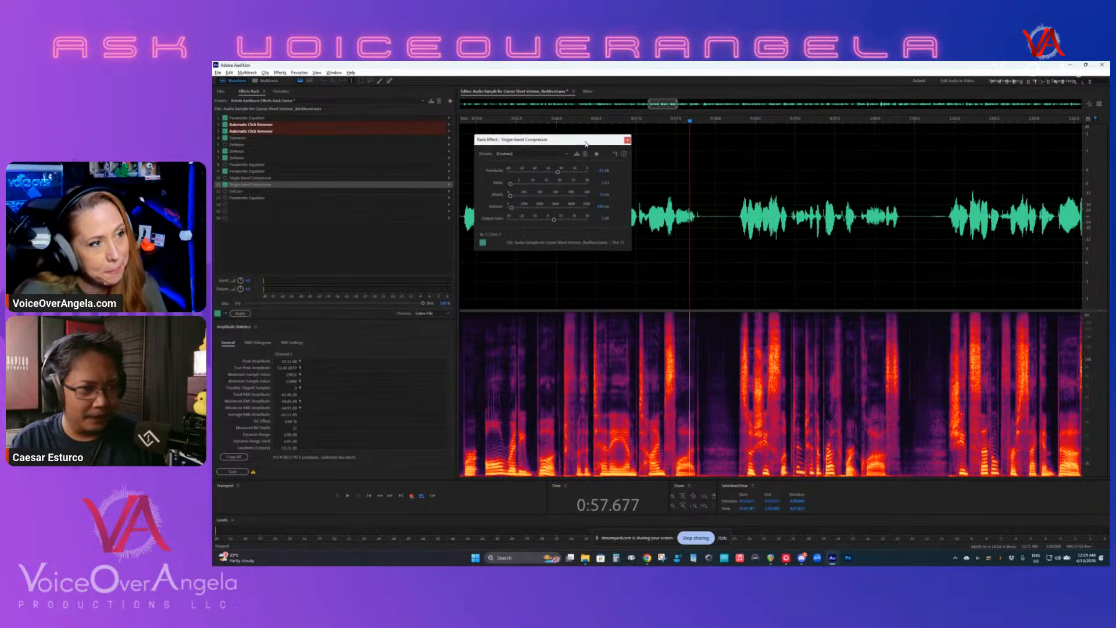
drag(585, 143, 606, 249)
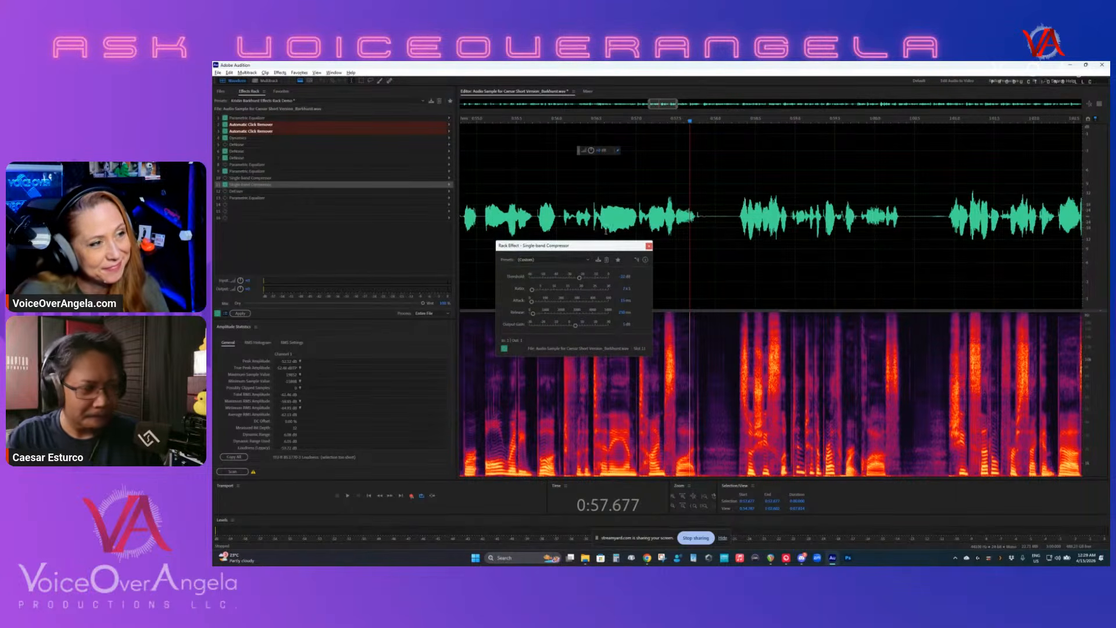
- Return to the beginning of the recording, and set the Single-band Compressor's output gain to 0 dB
click(599, 203)
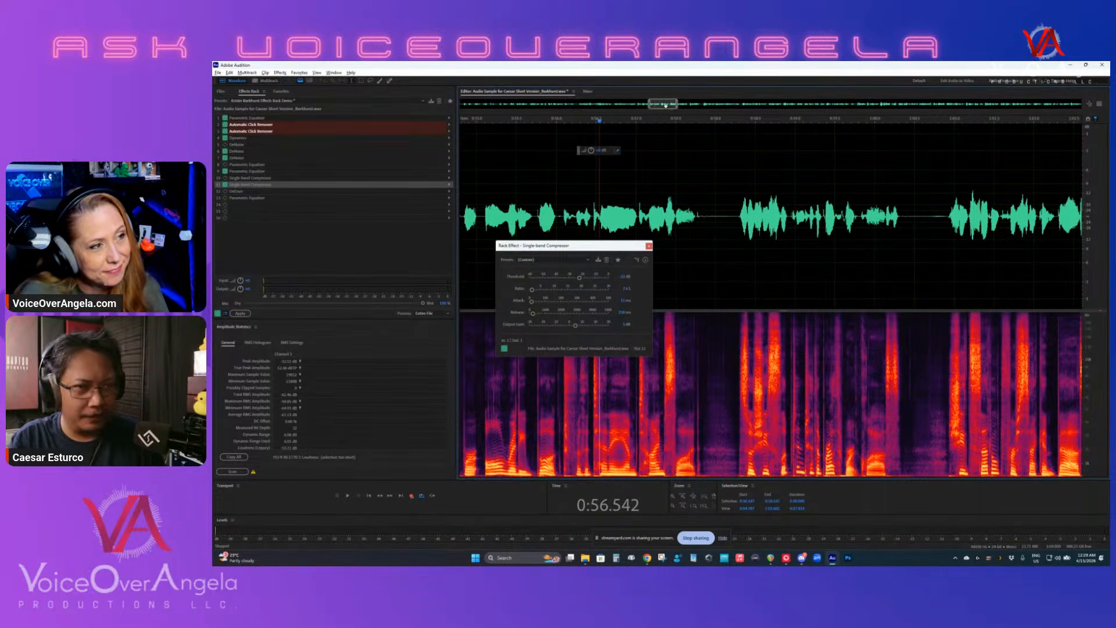
drag(663, 103, 474, 103)
click(549, 210)
scroll(565, 198, down, 3)
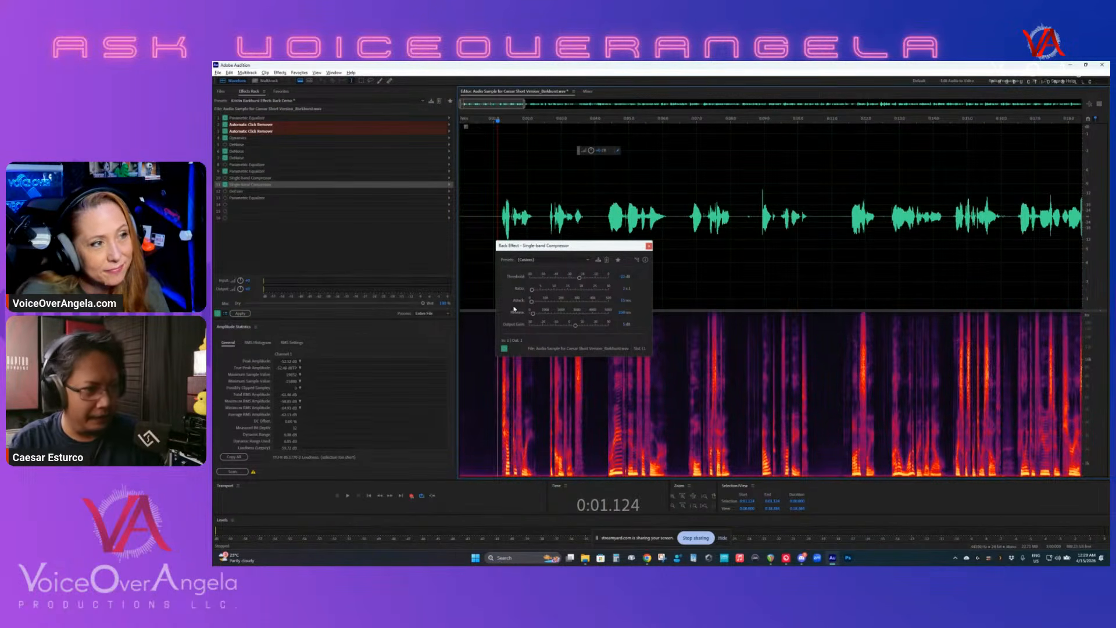
click(624, 325)
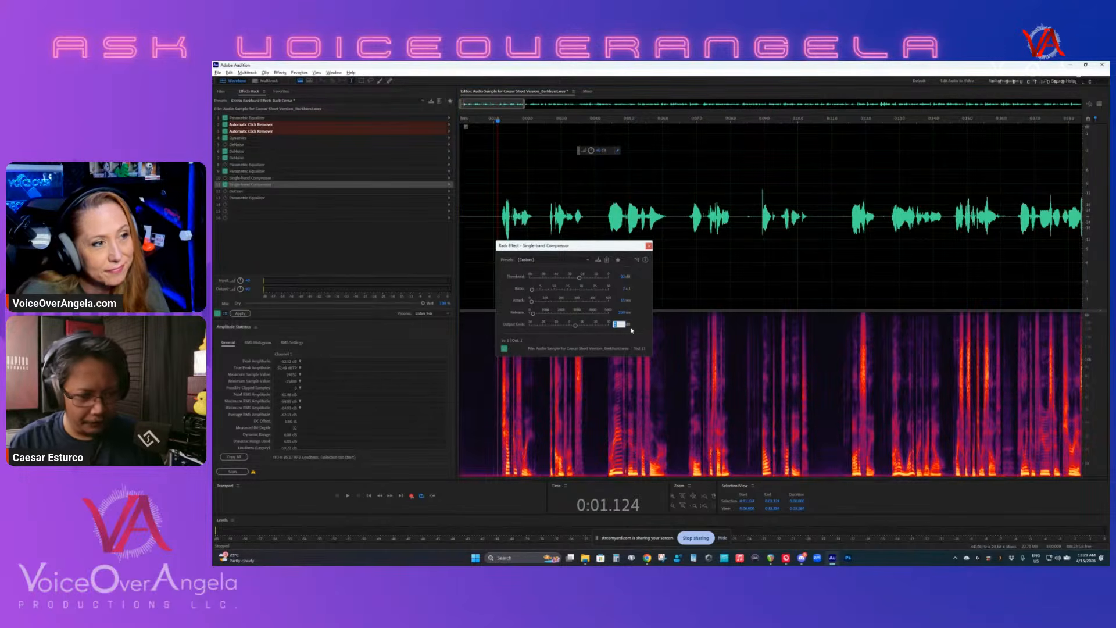
text(0)
key(Return)
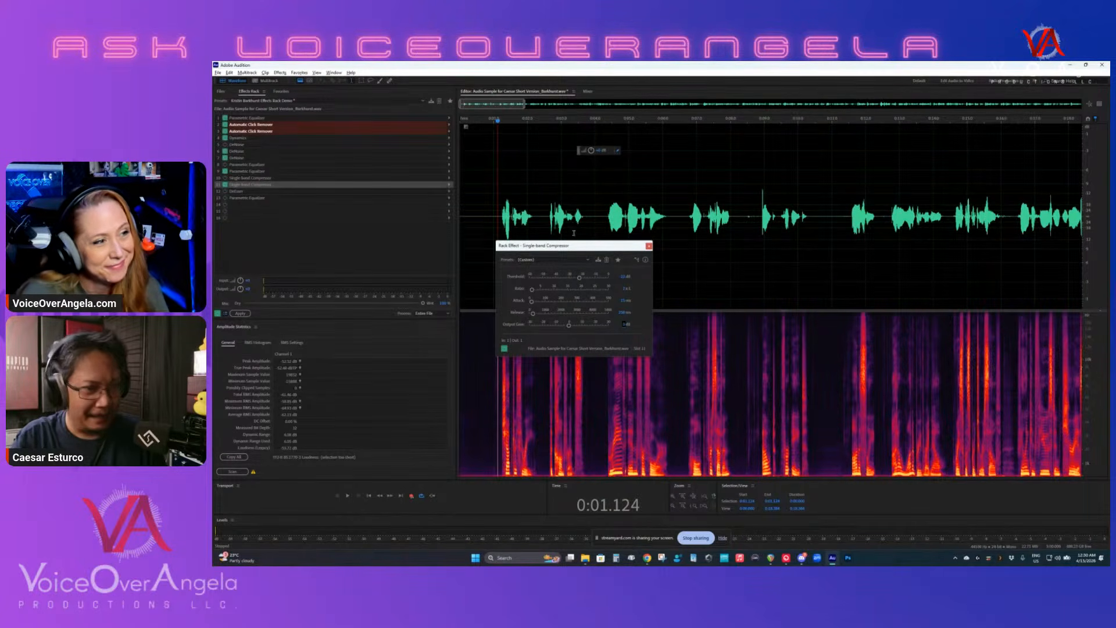
- Place the playhead just before the first word, and play the opening phrases to hear the compressor without output gain
click(499, 202)
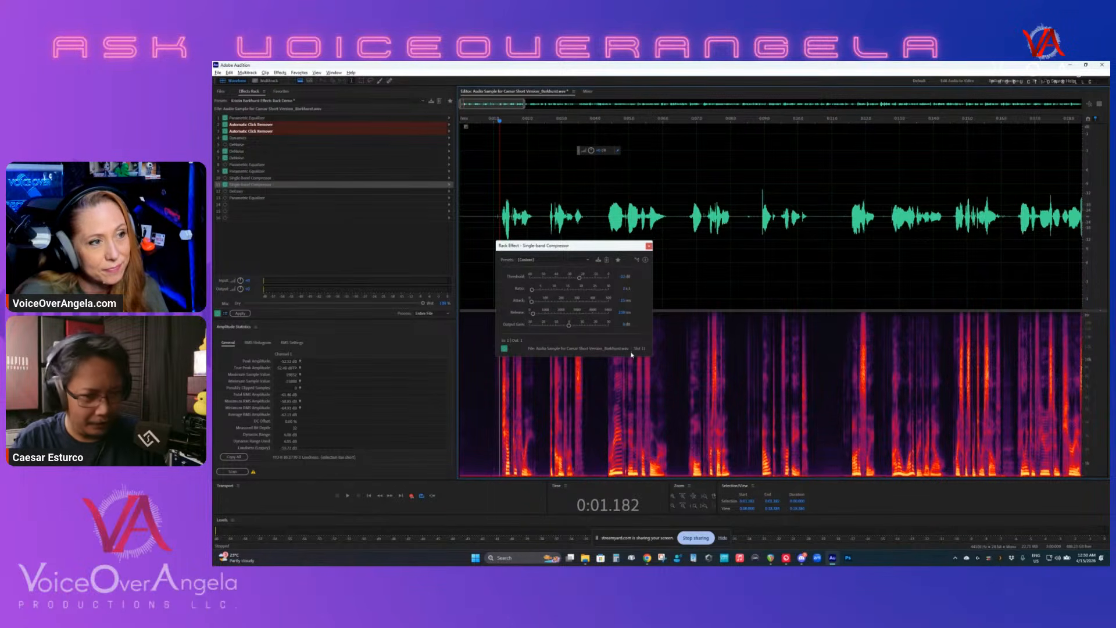
click(485, 398)
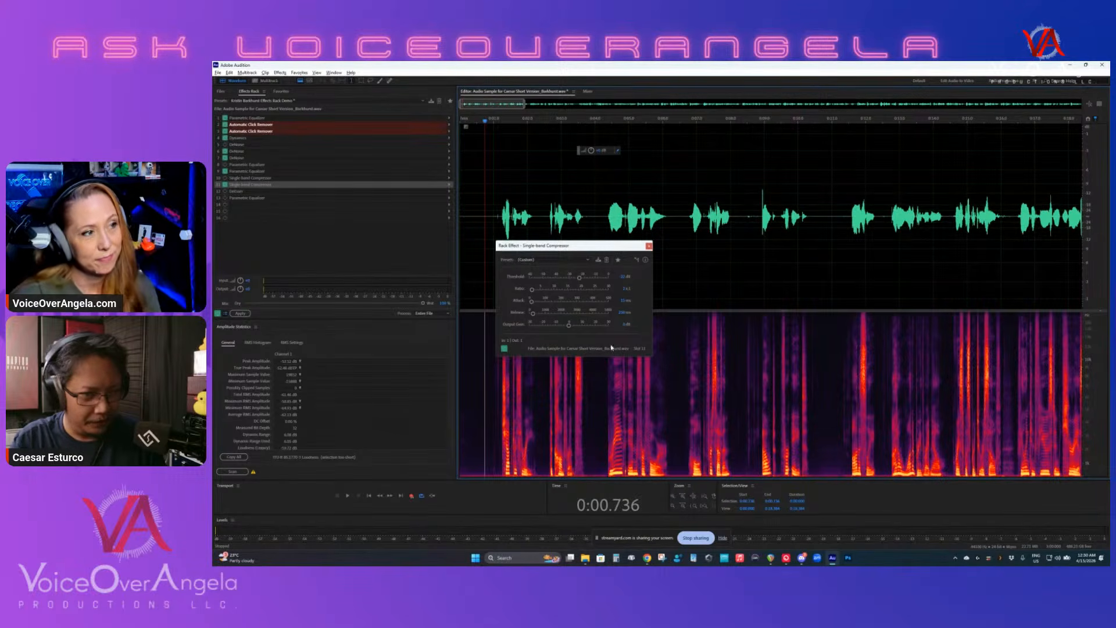
click(496, 202)
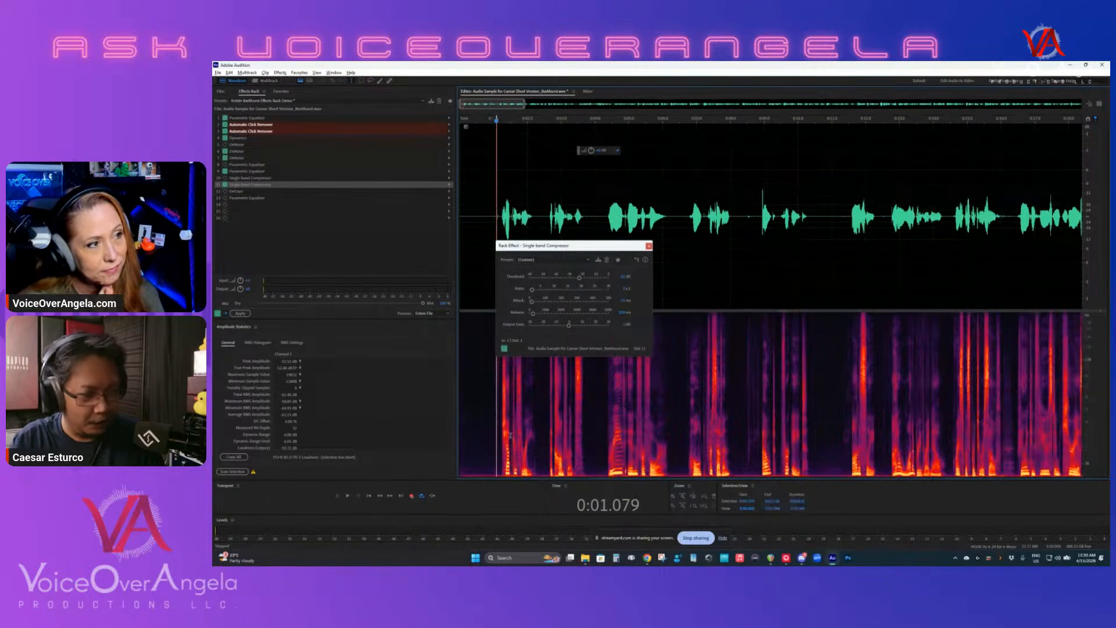
click(501, 415)
click(498, 411)
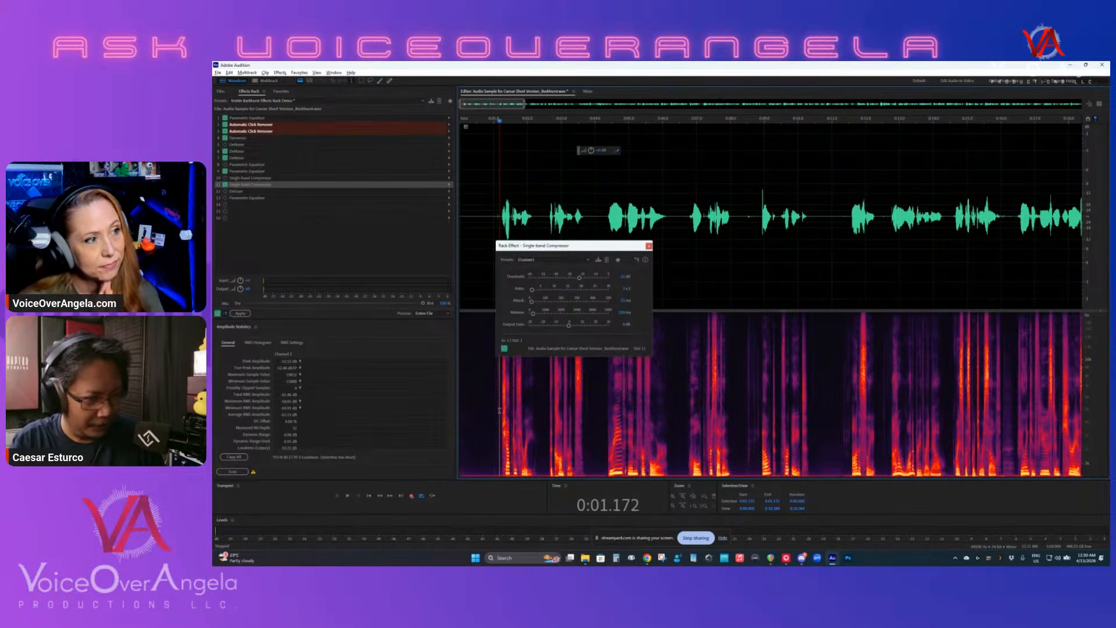
key(space)
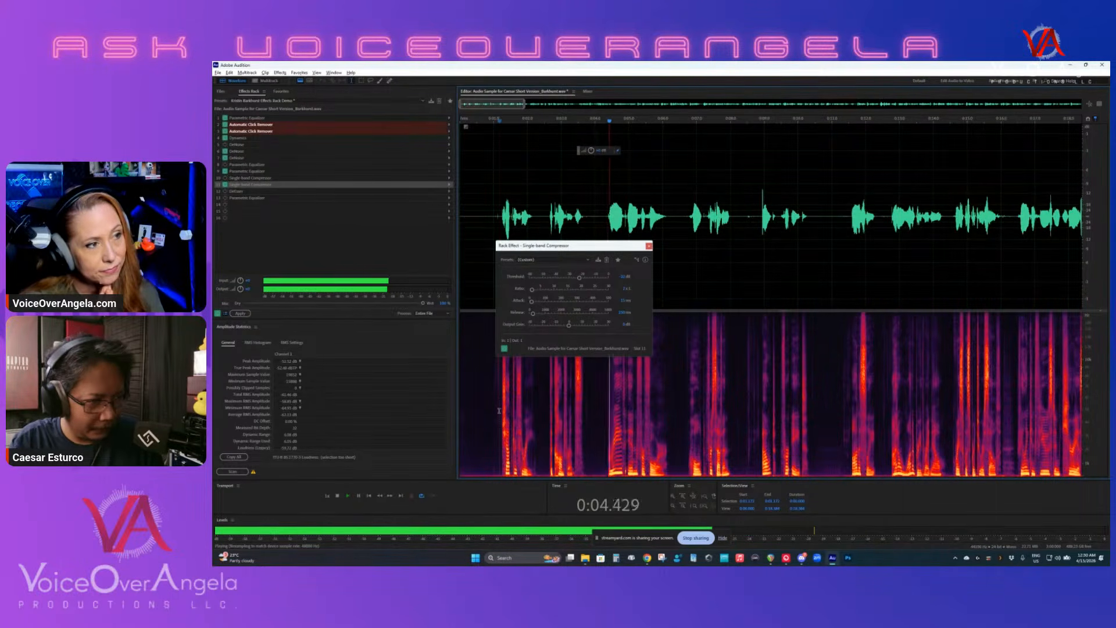
key(space)
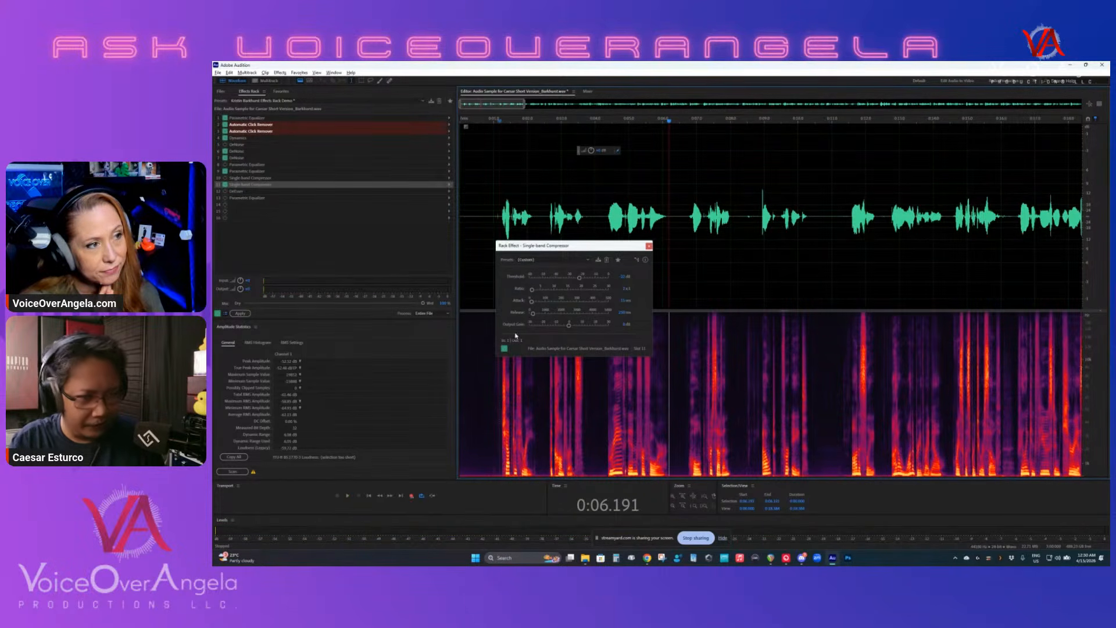
- Set the compressor's output gain to 5 dB, and replay the opening phrases to hear the difference
click(625, 326)
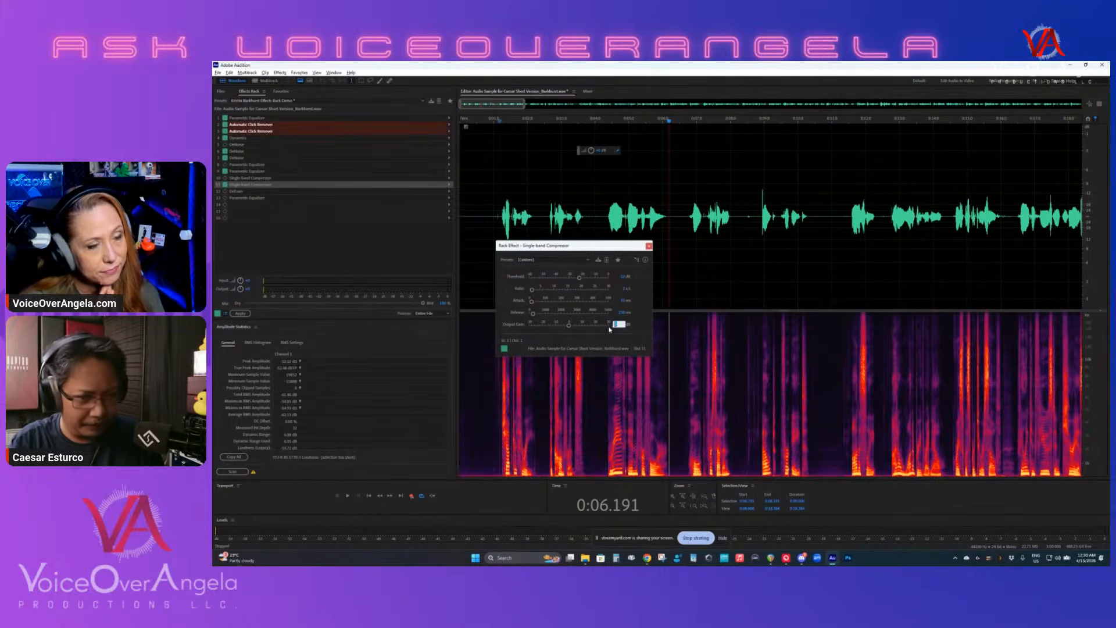
text(5)
key(Return)
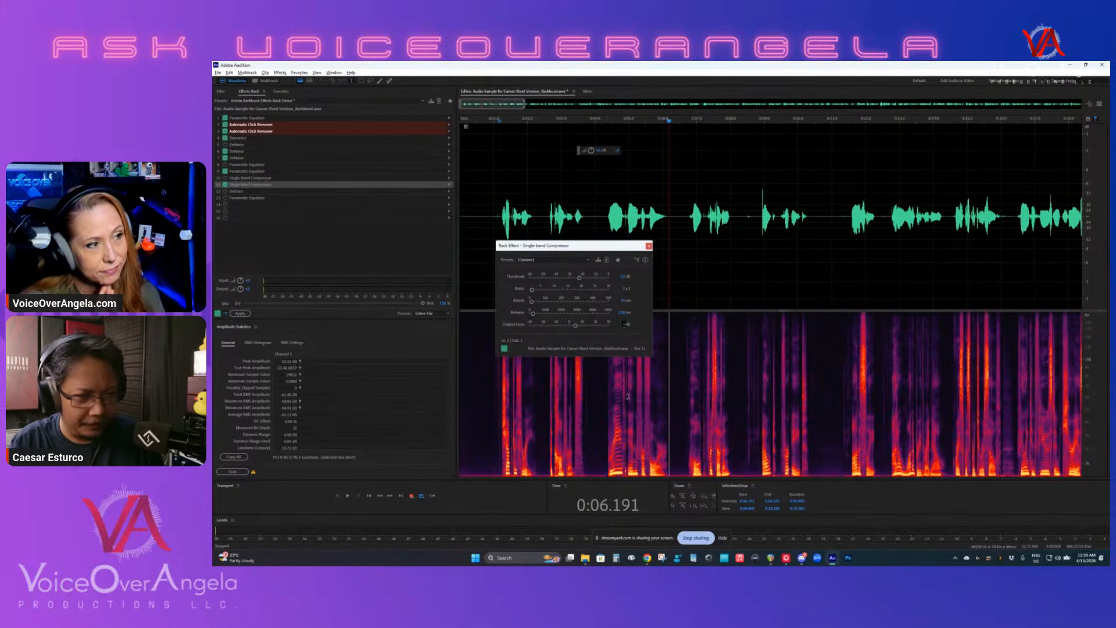
click(492, 378)
key(space)
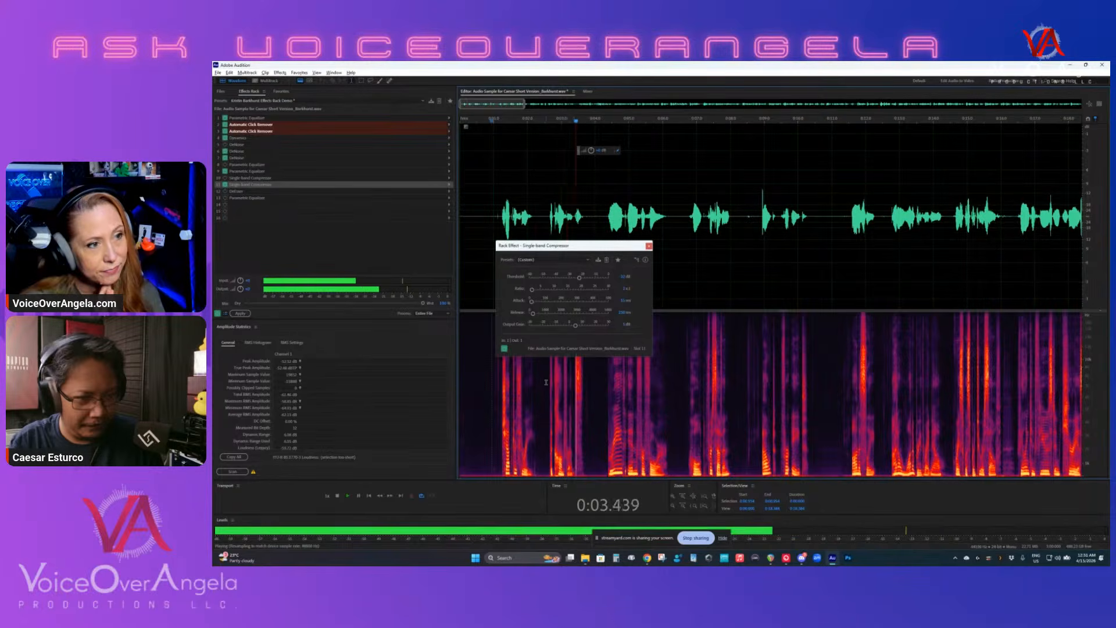
key(space)
- Close the compressor window, enable the DeEsser in slot 12, and place the playhead just before the first word
click(649, 246)
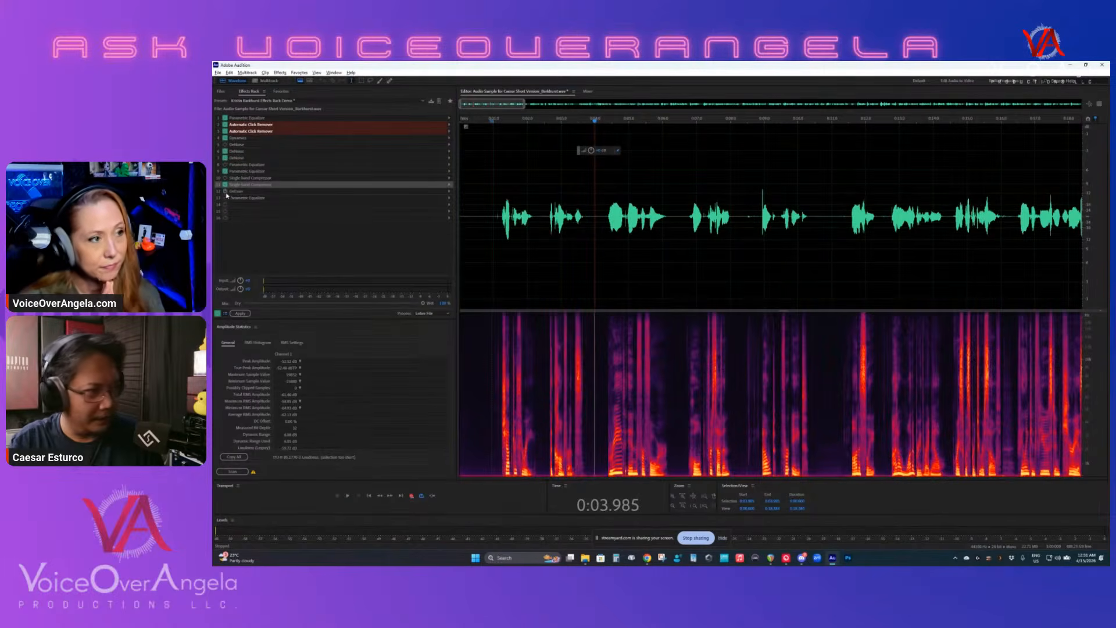
click(483, 292)
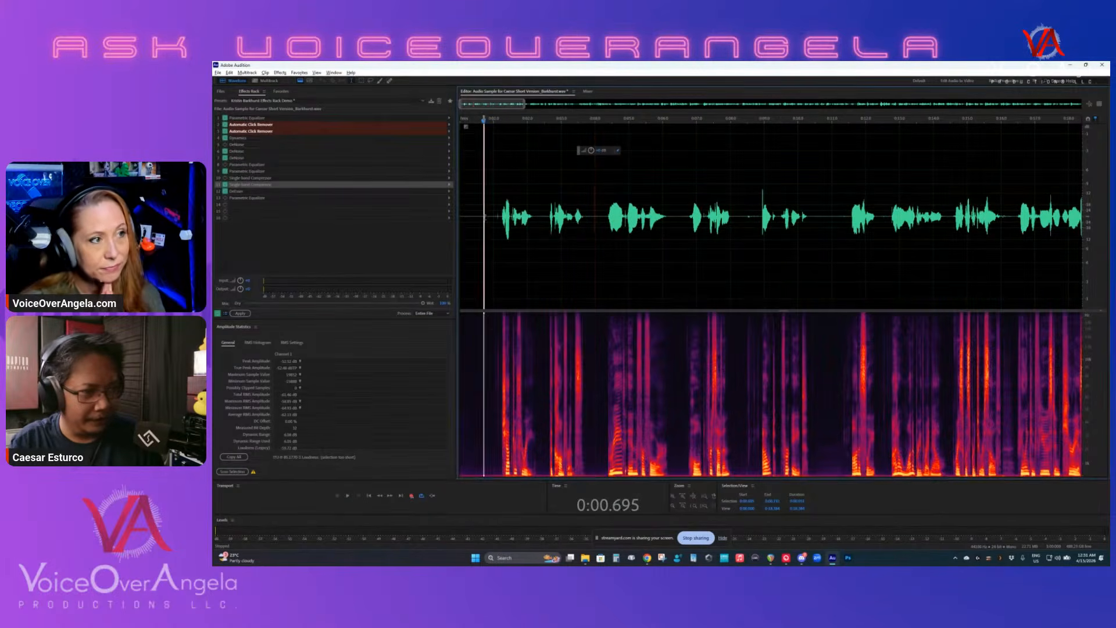
scroll(489, 293, up, 5)
click(524, 232)
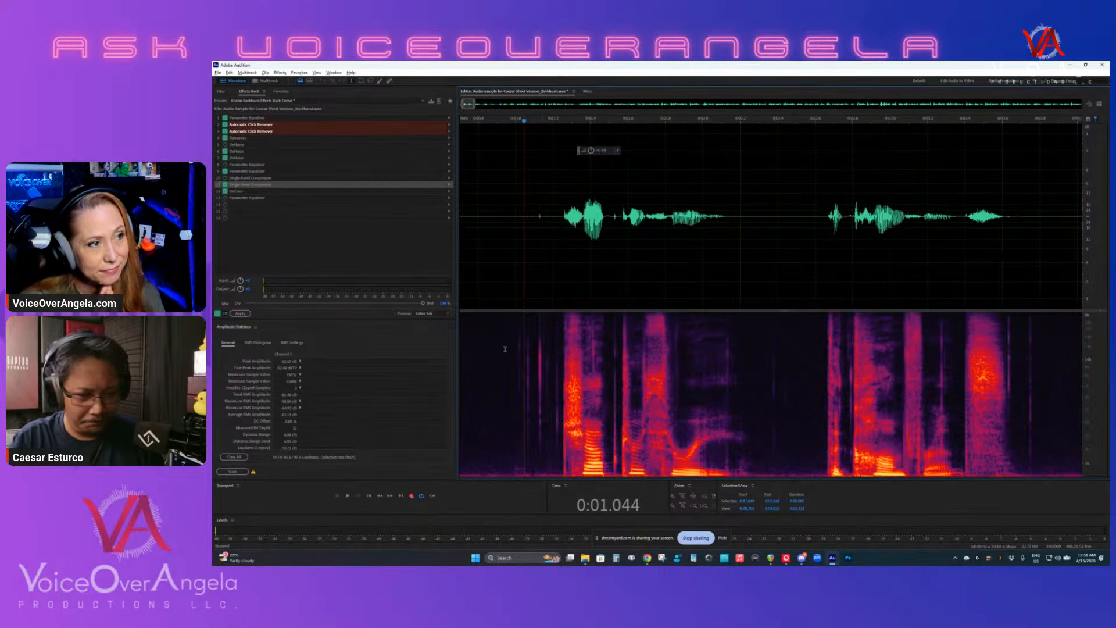
scroll(560, 388, down, 2)
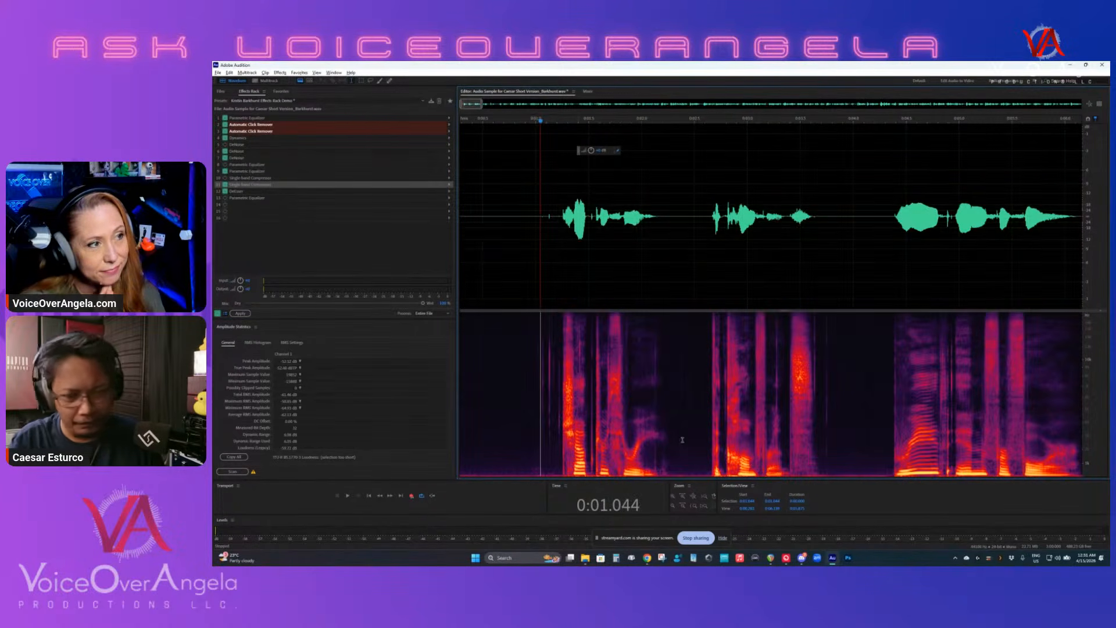
click(543, 401)
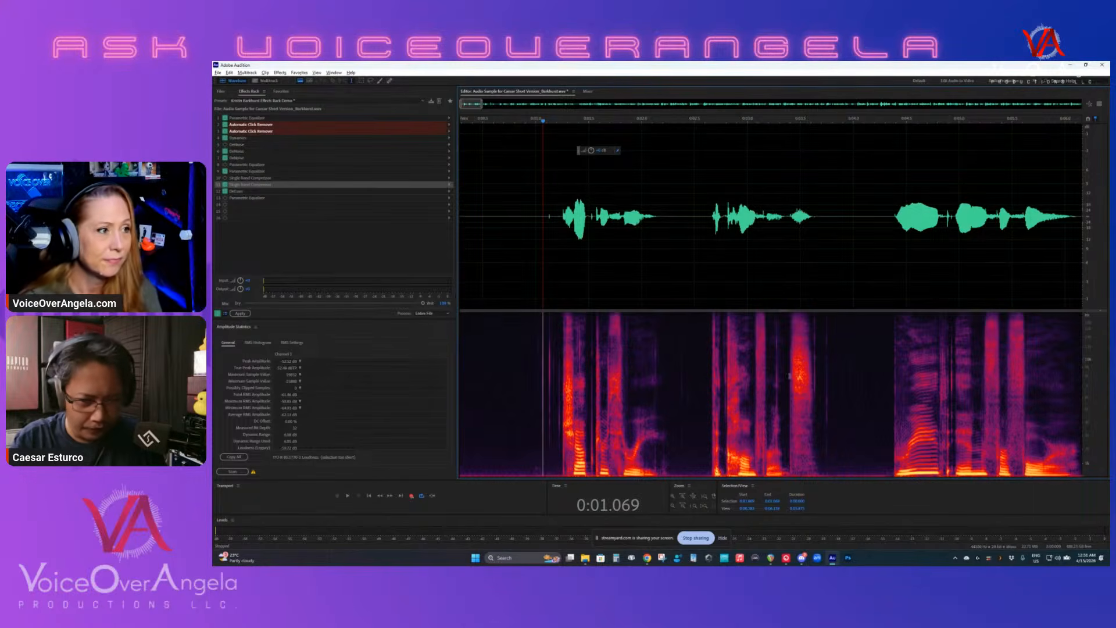
- Mark the bright sibilant burst at about 0:03.47 in the spectrogram and inspect it closely, then clear the selection
scroll(778, 372, up, 5)
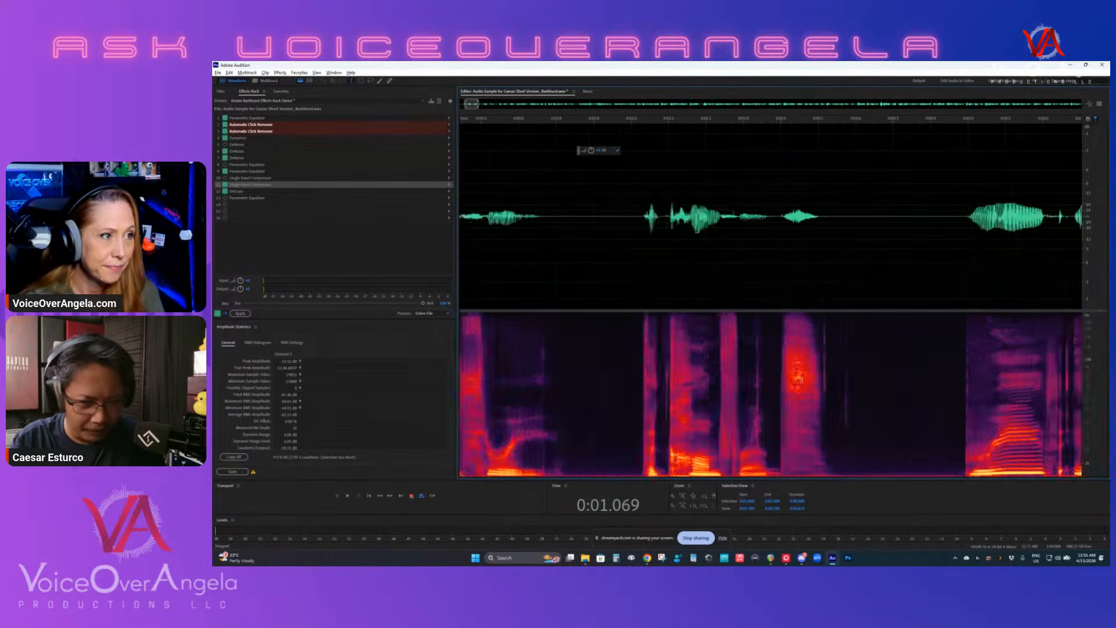
click(777, 371)
drag(778, 371, 804, 378)
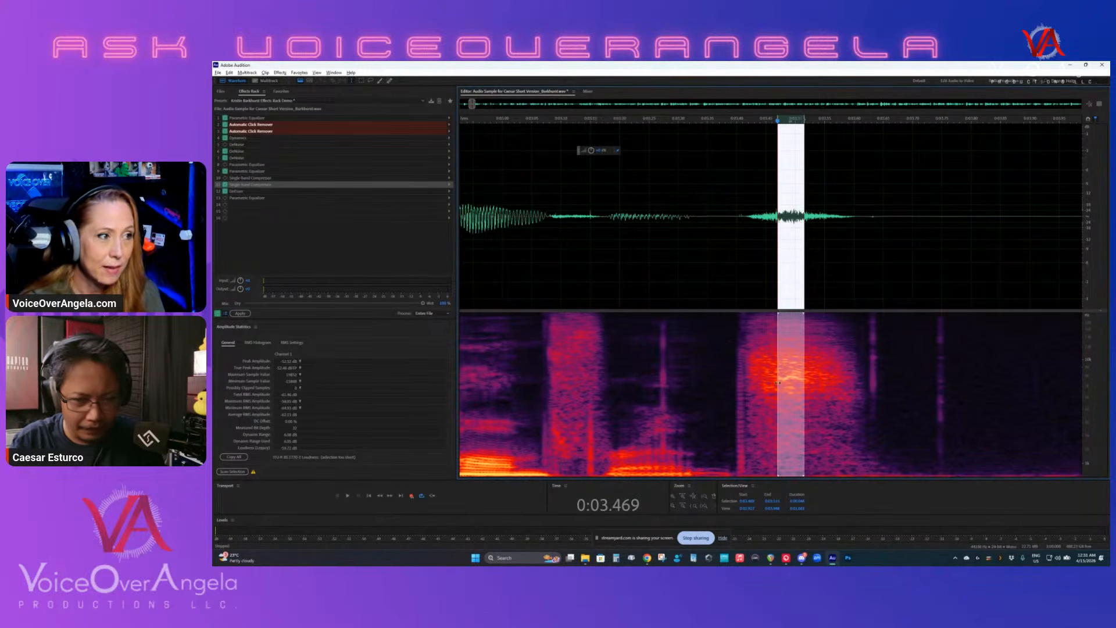
scroll(770, 384, down, 3)
click(769, 395)
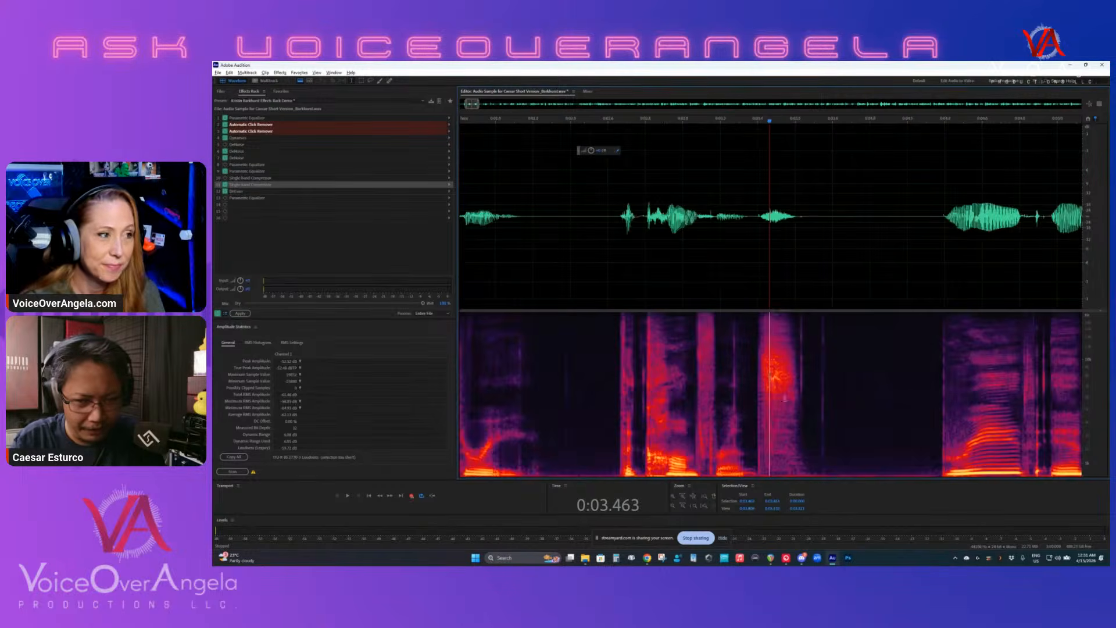
- Find a passage with many sibilants, play it from about 0:14.7 with the DeEsser on, and return to its start
scroll(798, 412, down, 5)
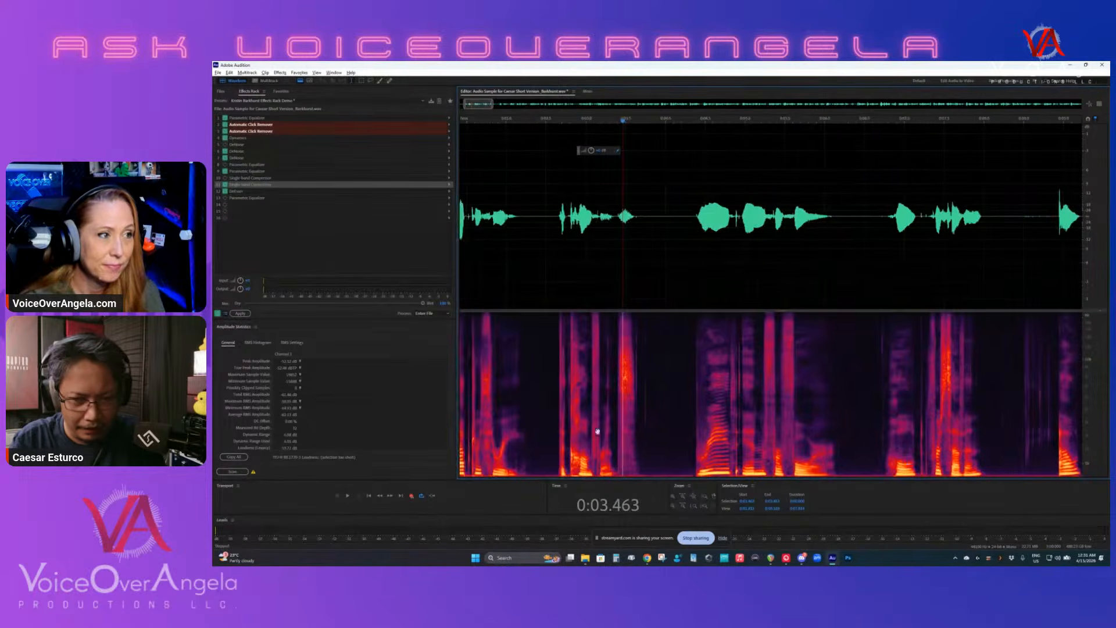
click(818, 406)
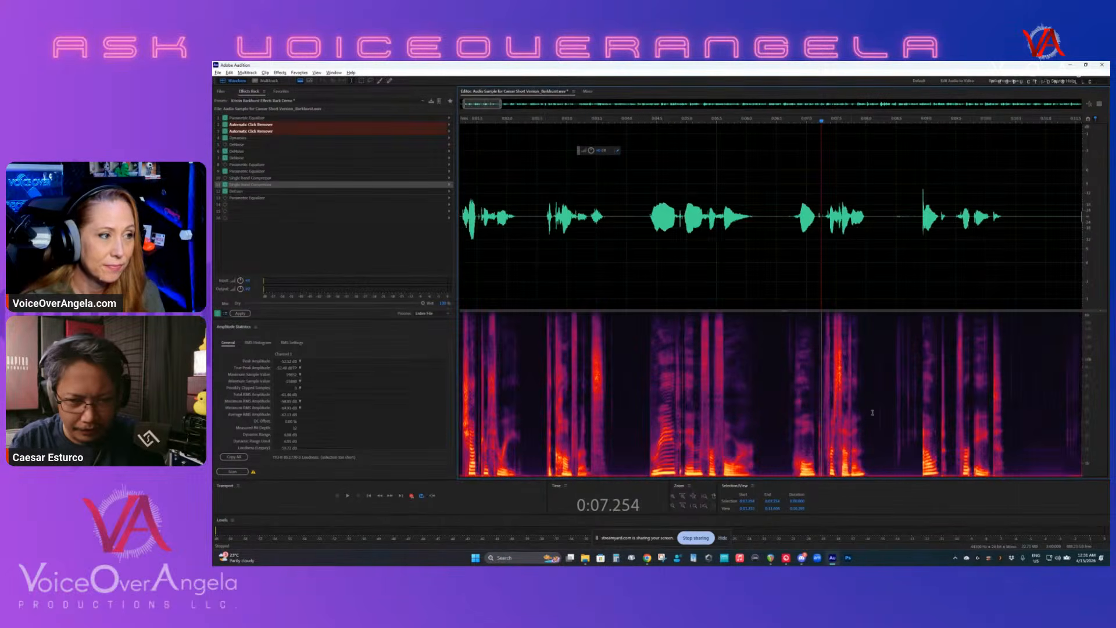
scroll(849, 394, right, 1)
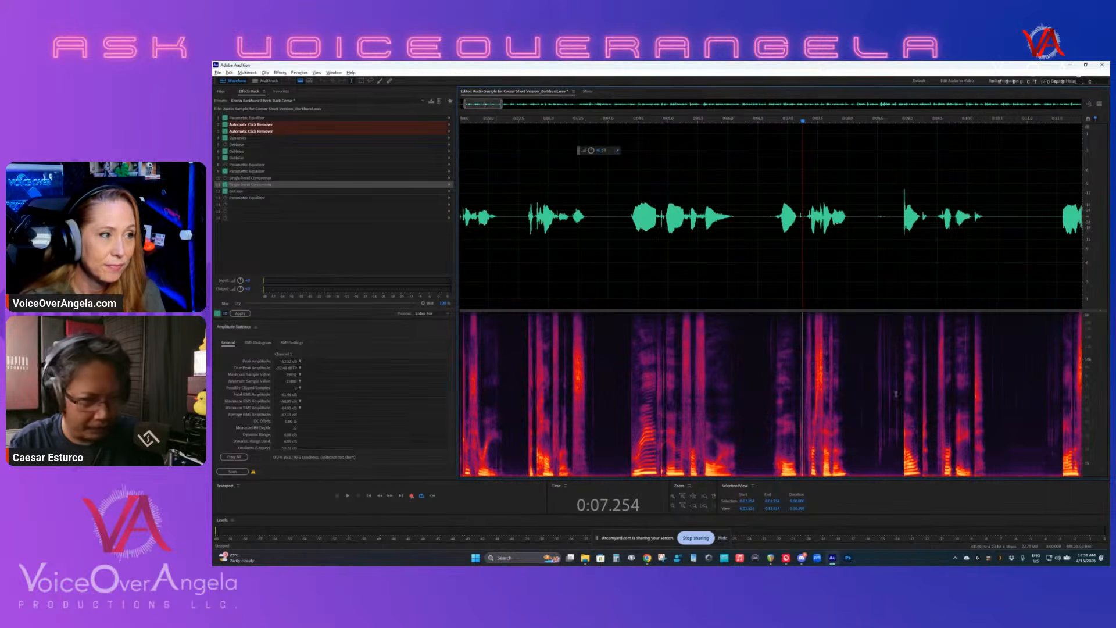
scroll(895, 394, down, 2)
drag(898, 385, 727, 401)
scroll(767, 407, up, 3)
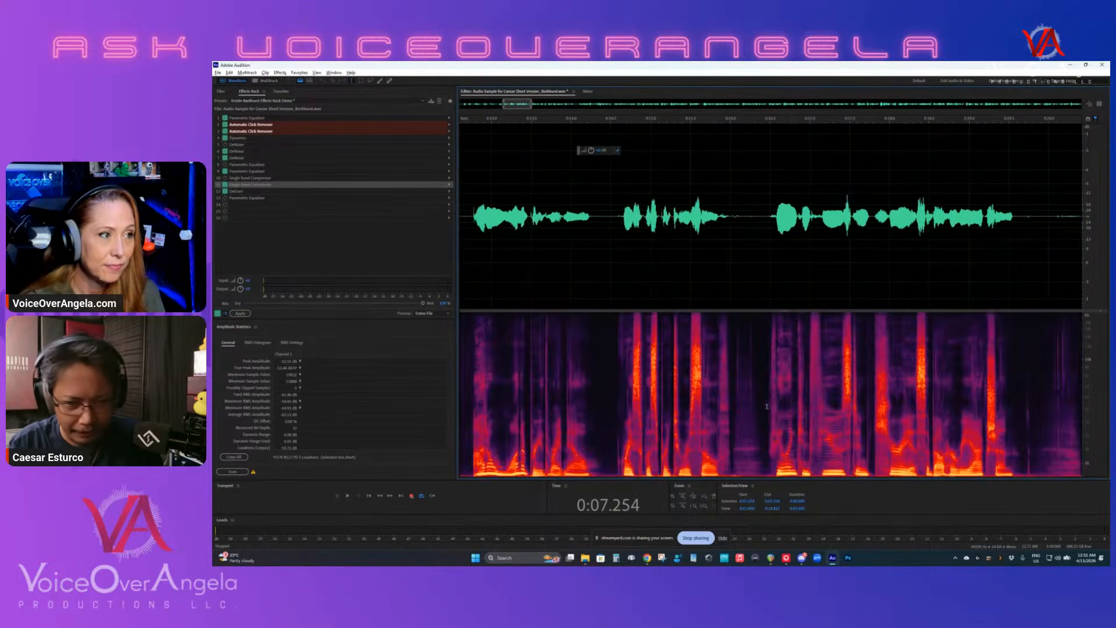
click(629, 378)
key(space)
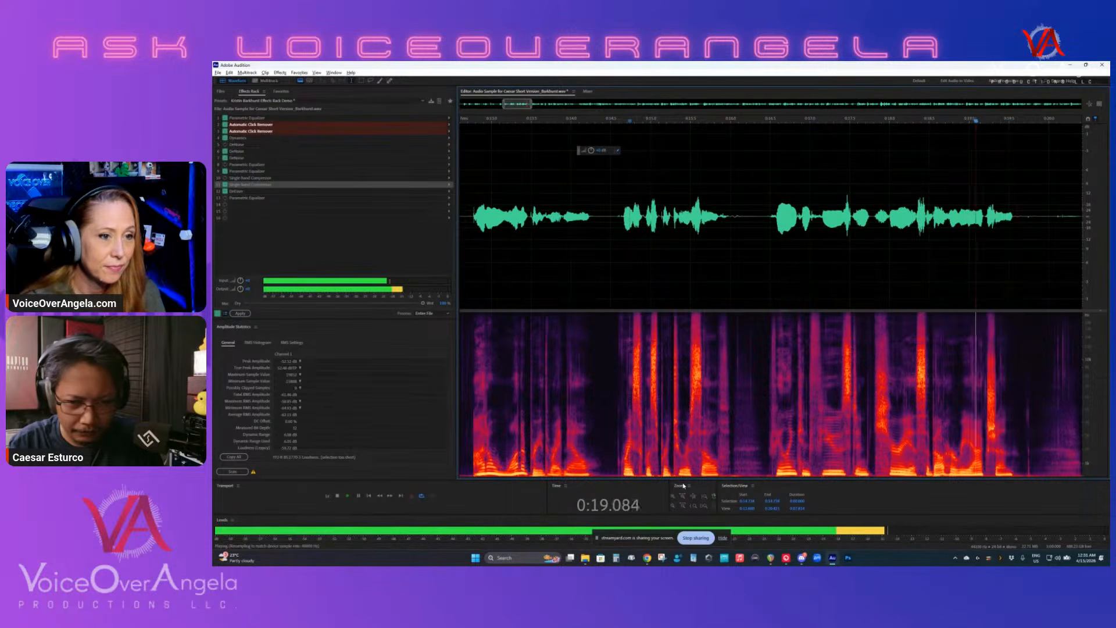
key(space)
click(626, 378)
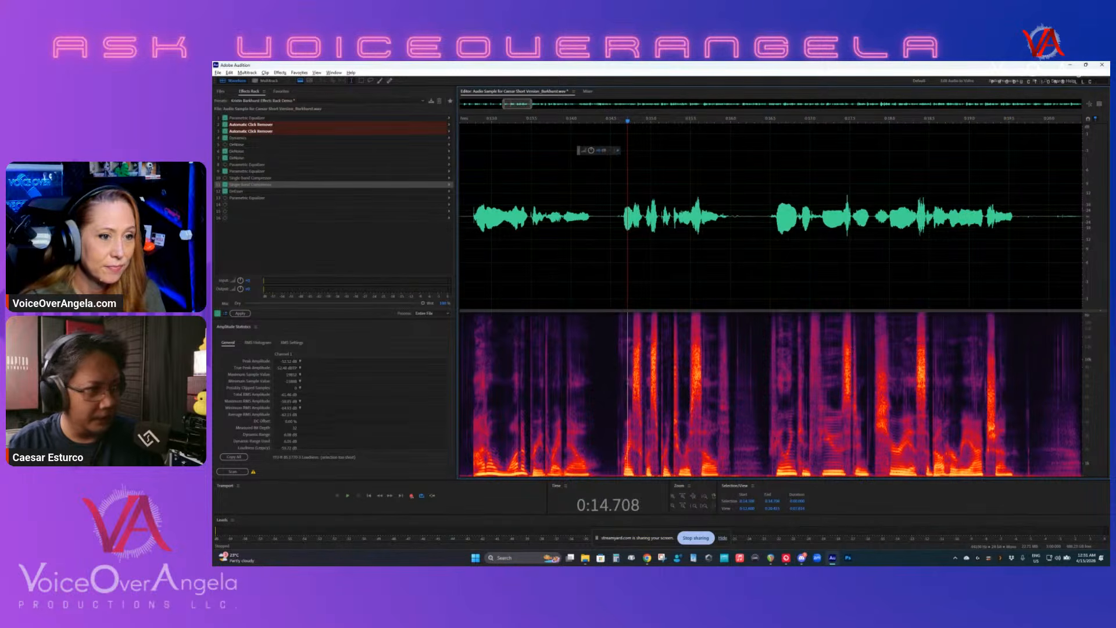
- Briefly check the Parametric Equalizer in slot 9, and open Frequency Analysis in a narrower window that leaves part of the spectrogram uncovered
double_click(249, 172)
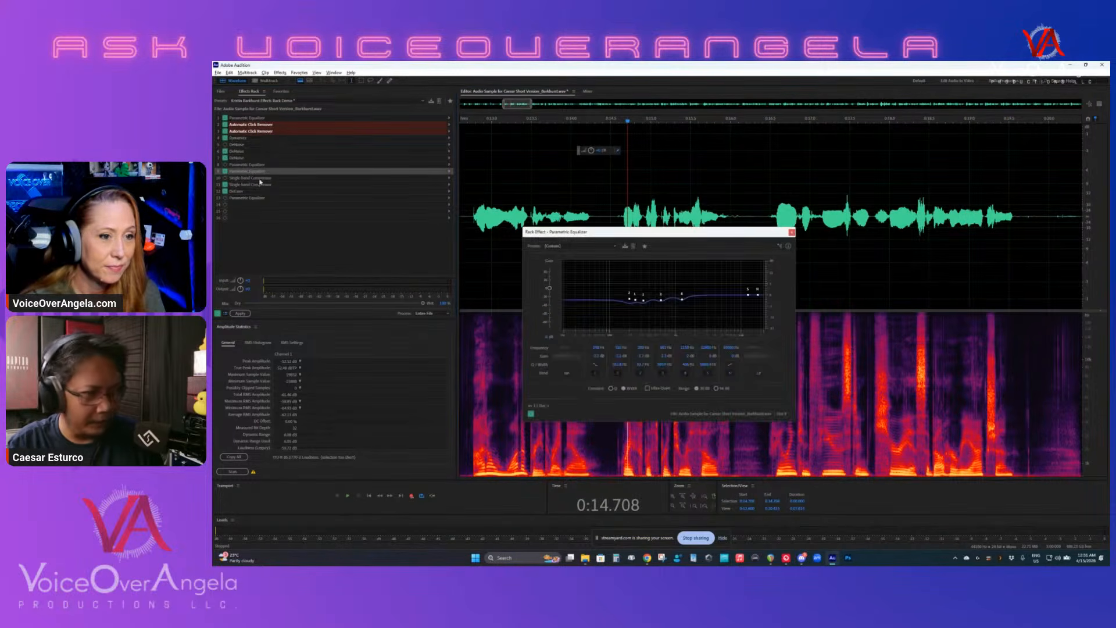
click(792, 232)
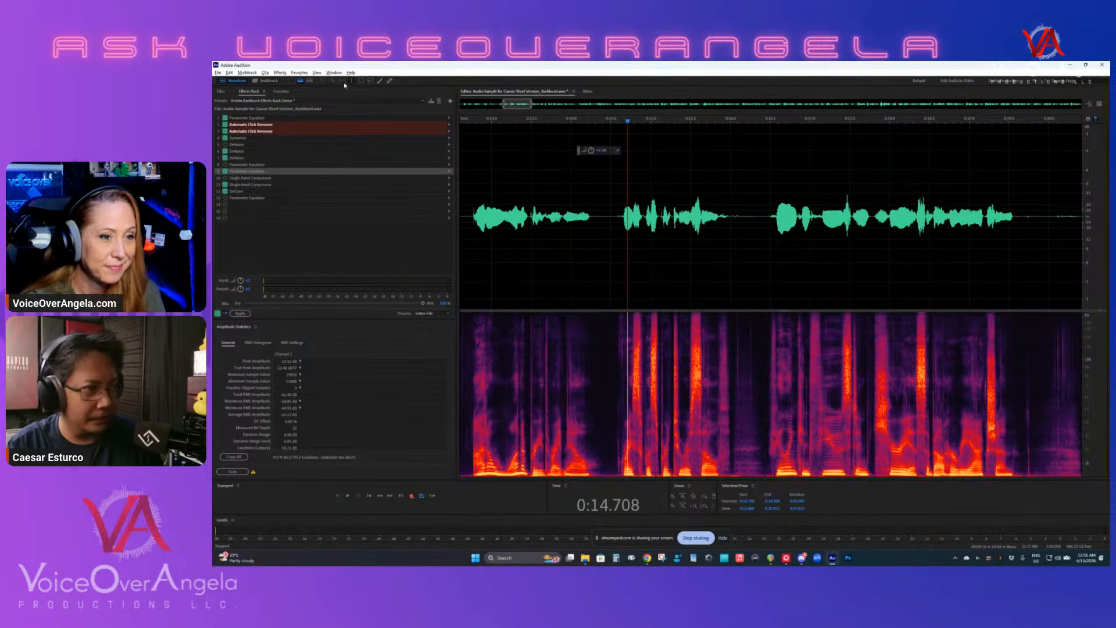
click(333, 73)
click(365, 188)
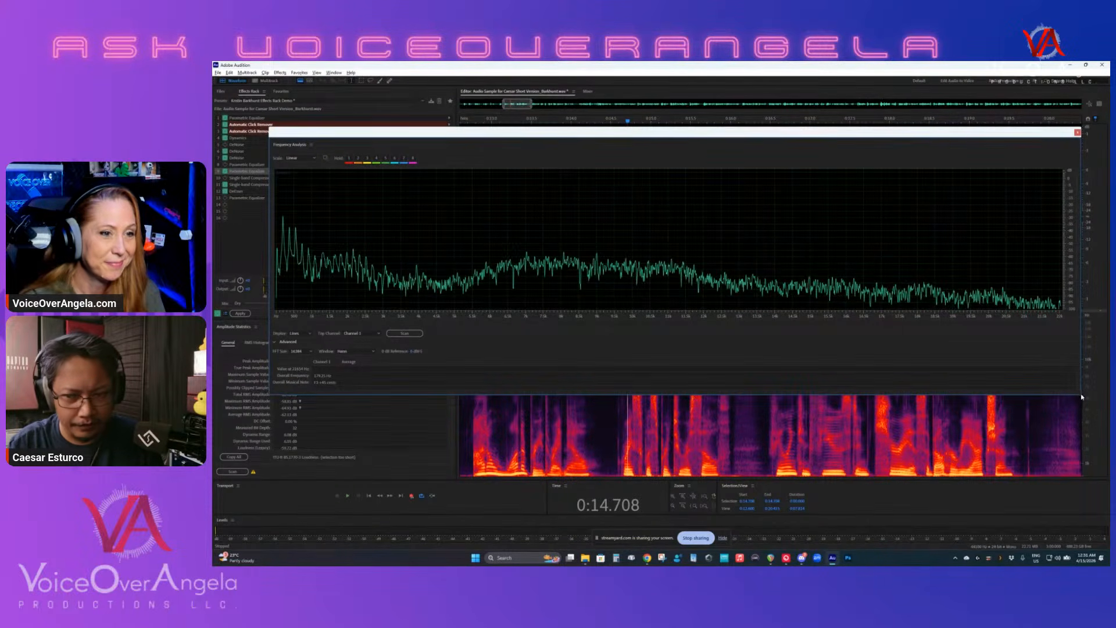
drag(1081, 397, 839, 376)
- Select the sibilant burst starting at about 0:17.39 and play it to read its curve in Frequency Analysis
drag(858, 417, 840, 416)
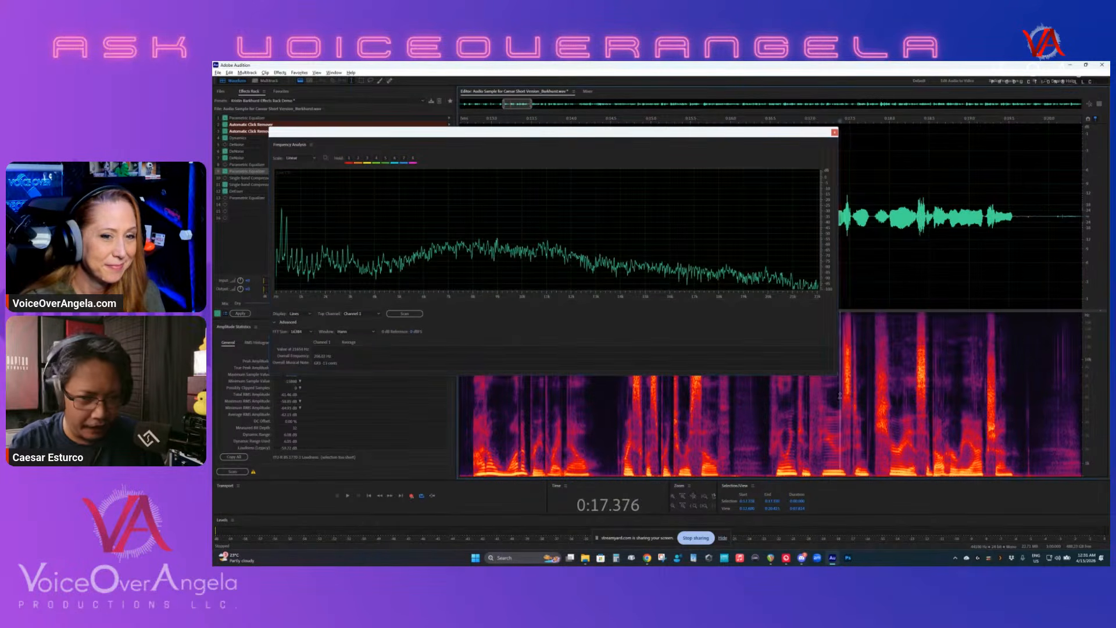
scroll(850, 417, up, 3)
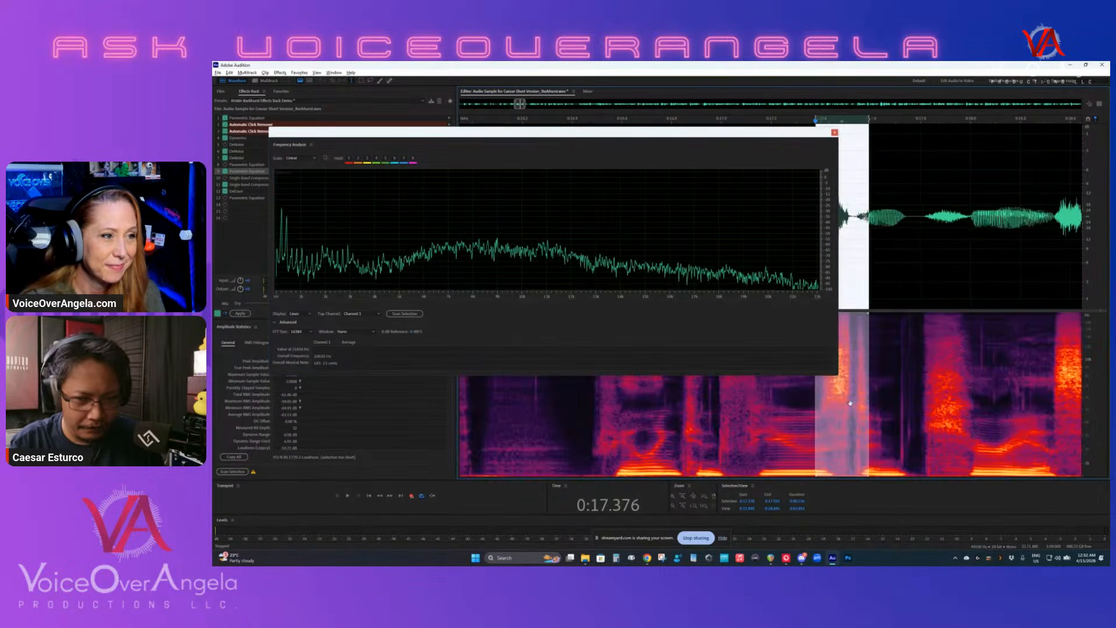
click(804, 401)
drag(819, 400, 849, 399)
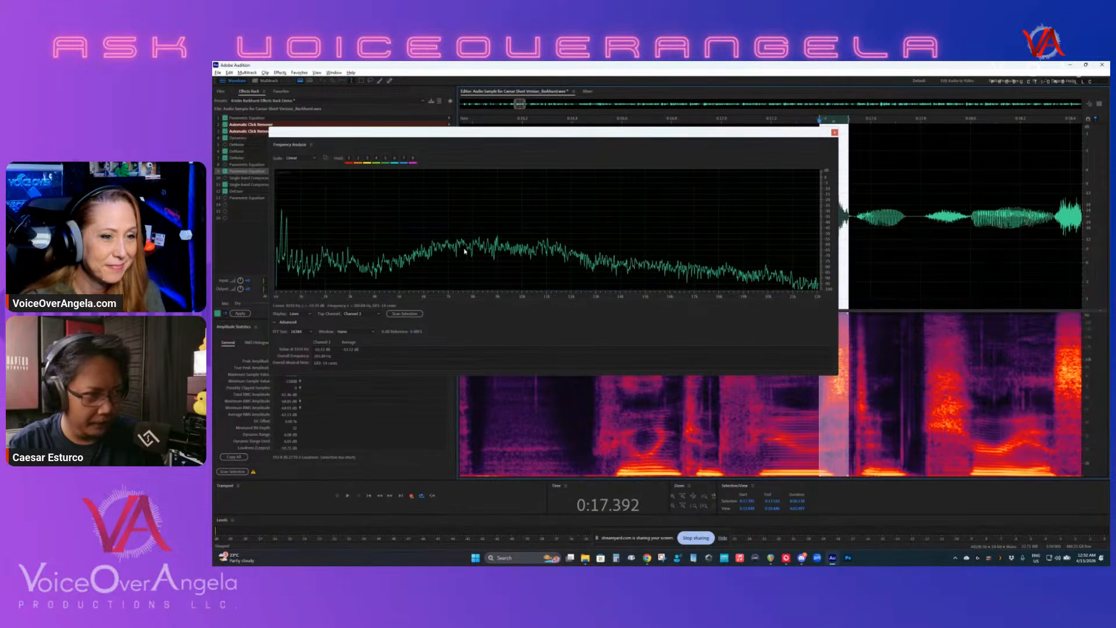
key(space)
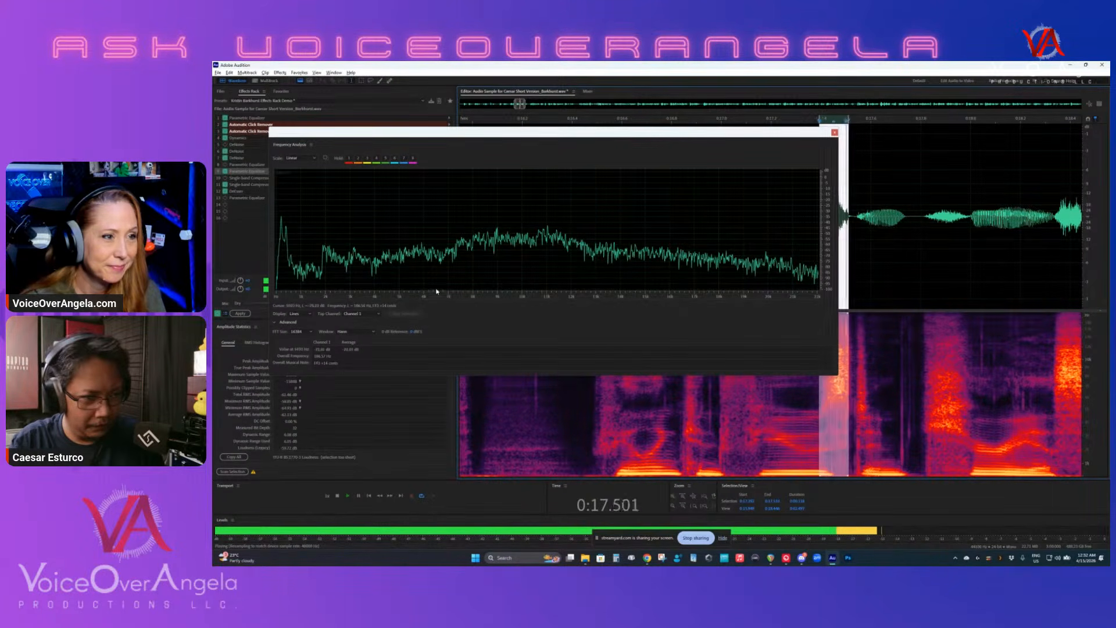
key(space)
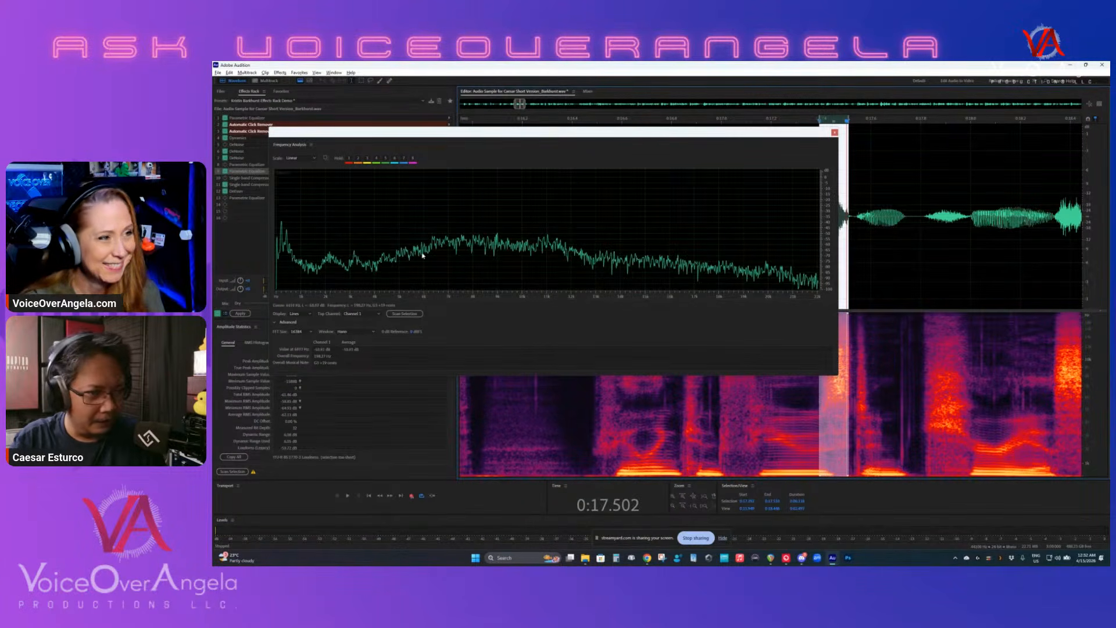
- Narrow the selection to the latter part of the sibilant, replay it to examine its frequency peaks, and close Frequency Analysis
scroll(438, 297, up, 3)
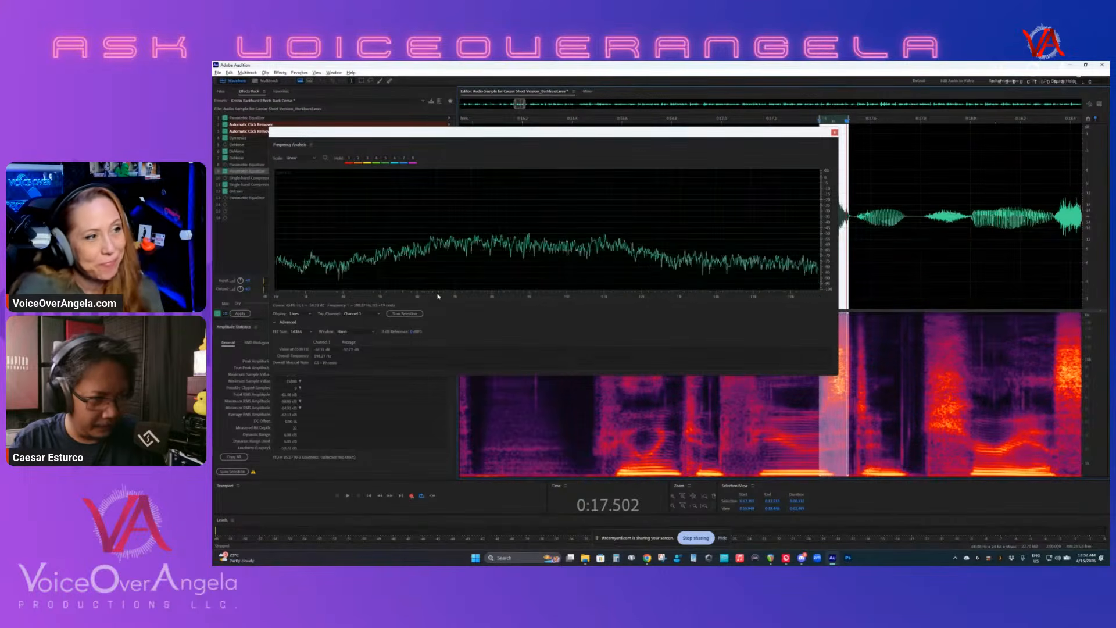
drag(736, 413, 831, 416)
key(space)
key(space)
click(894, 412)
key(space)
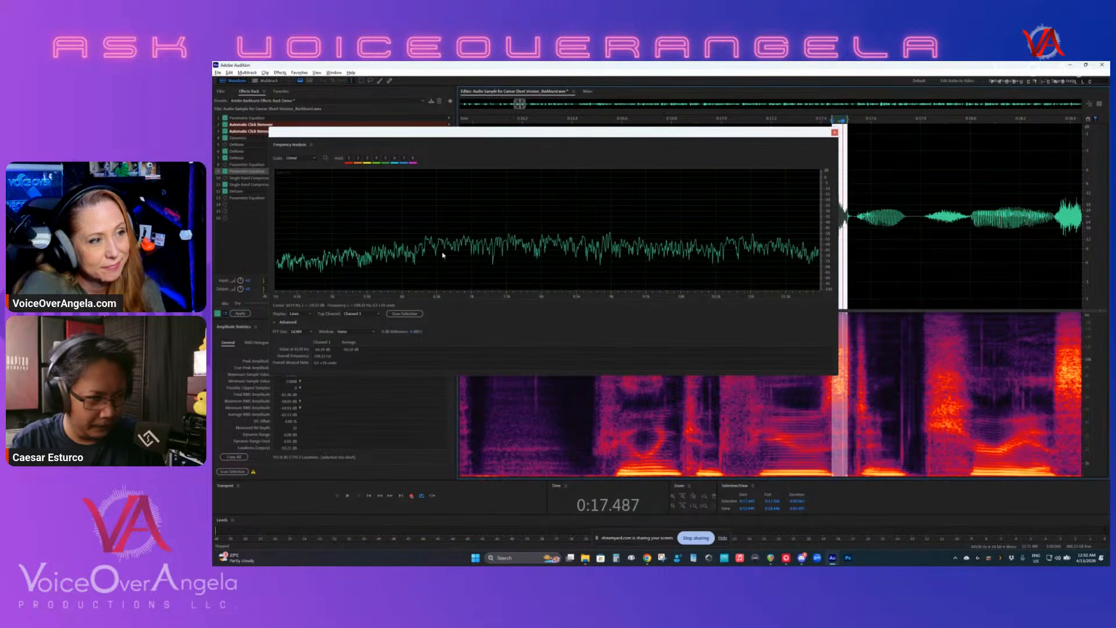
scroll(468, 292, up, 4)
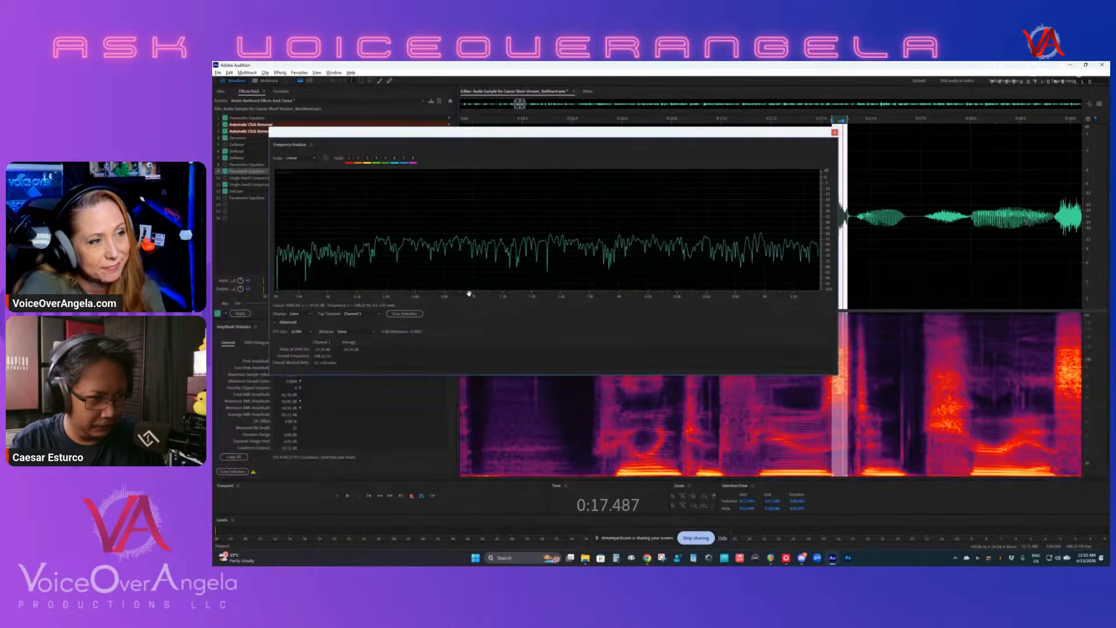
click(835, 133)
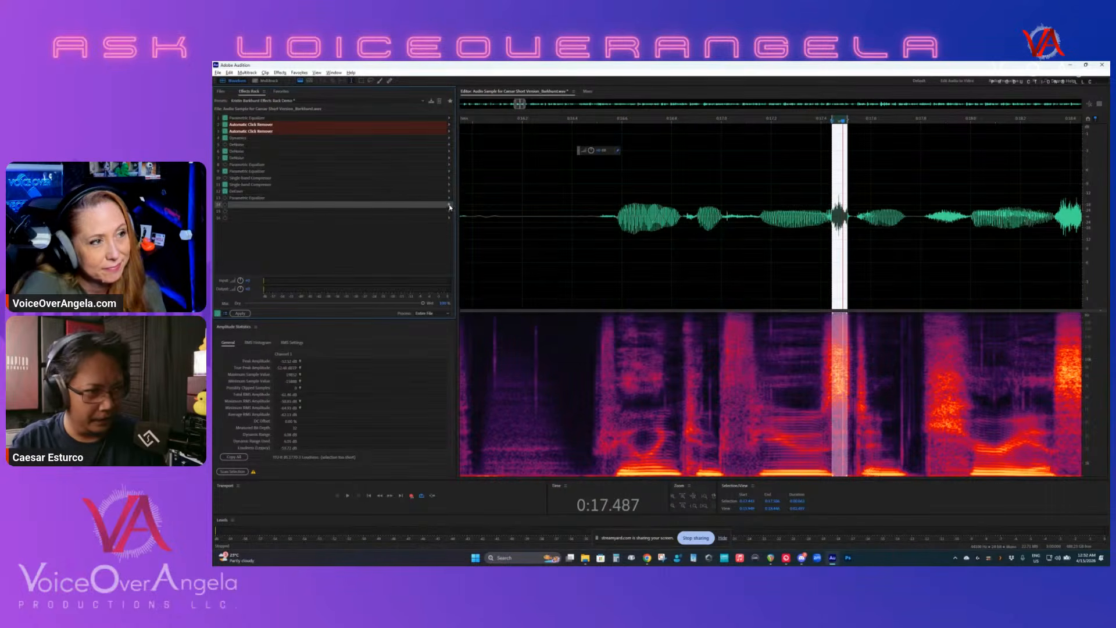
- Enable and open the Parametric Equalizer in slot 13, play the selected sibilant to view its spectrum, and close the equalizer
double_click(241, 200)
key(space)
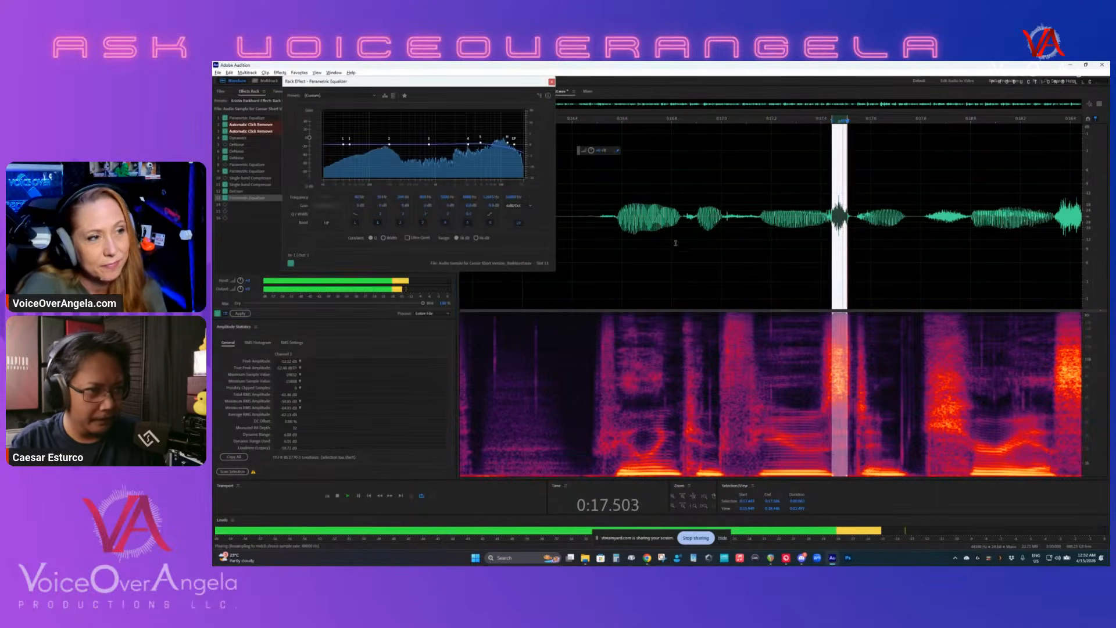
key(space)
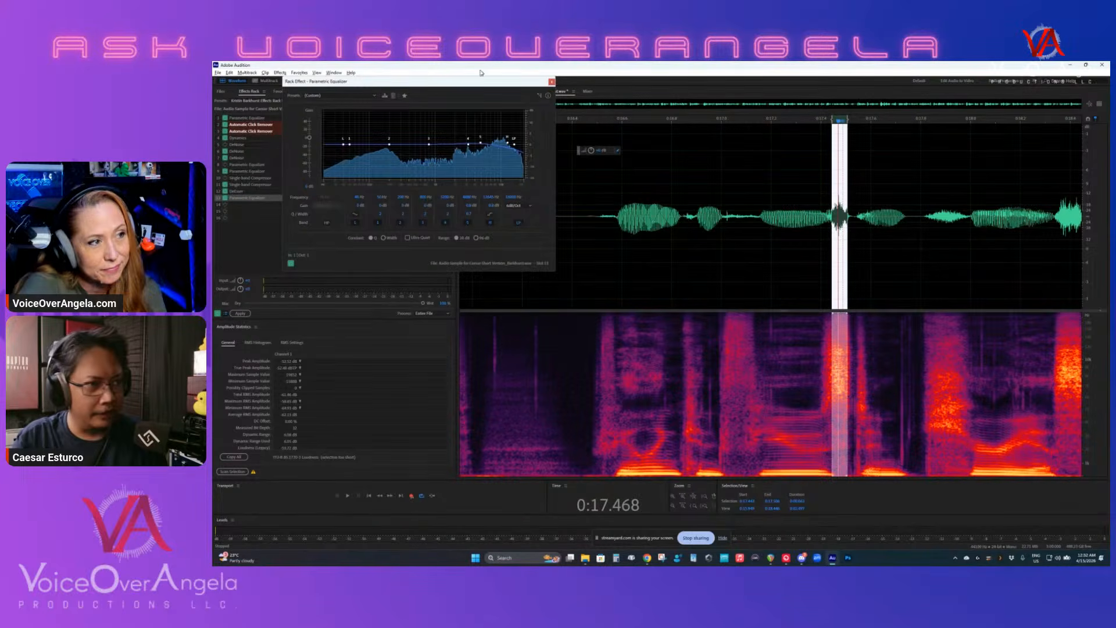
click(550, 82)
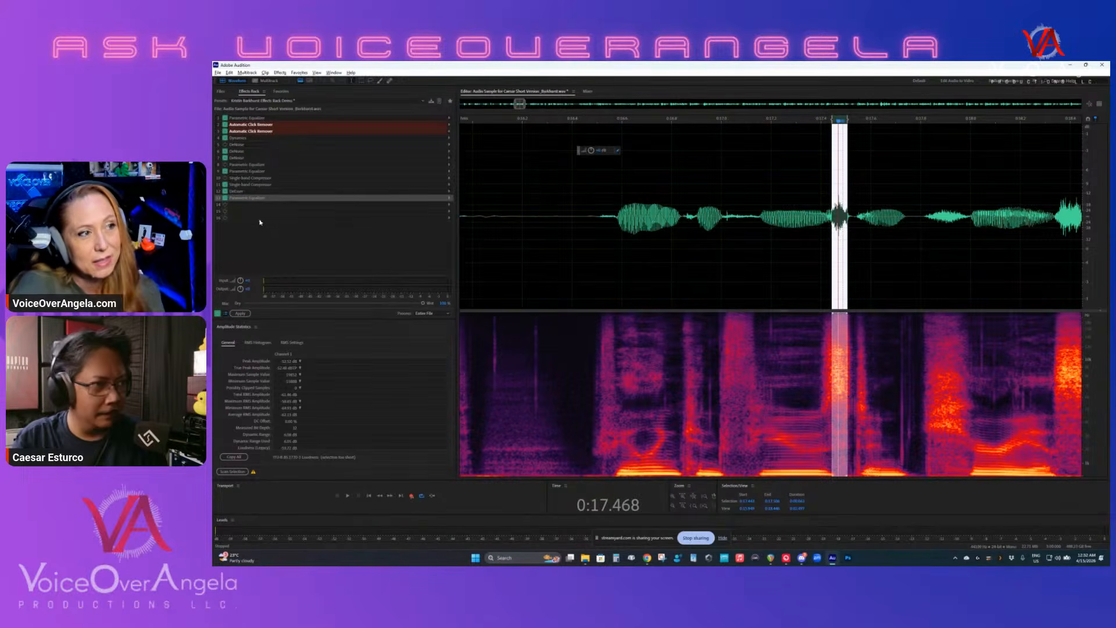
- Clear the current selection and select the following strong sibilant burst at about 0:18.34
click(449, 207)
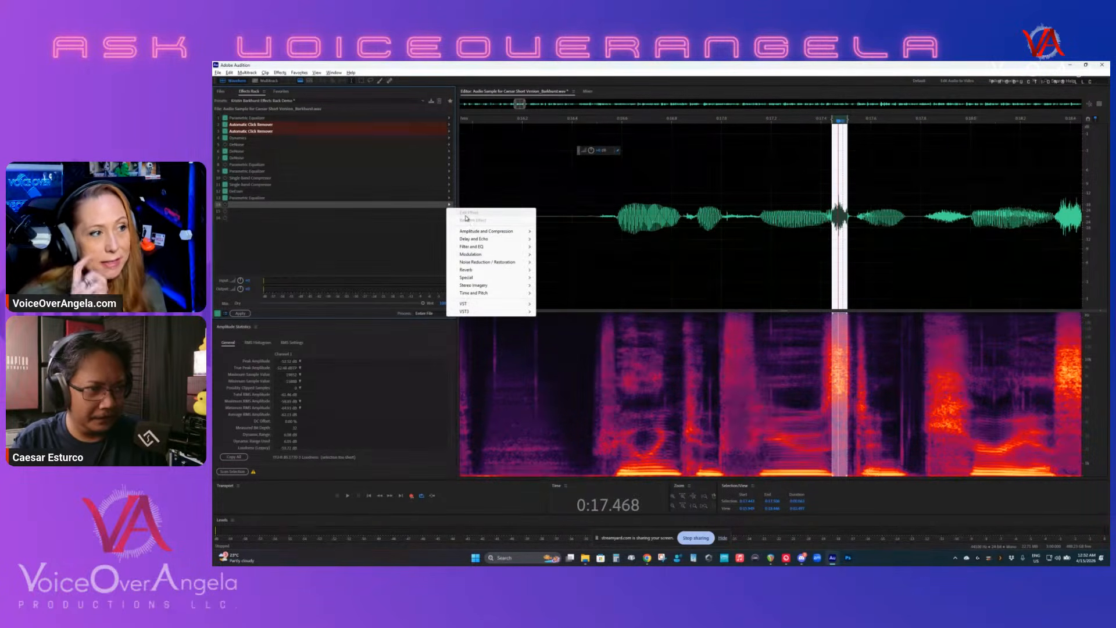
click(844, 230)
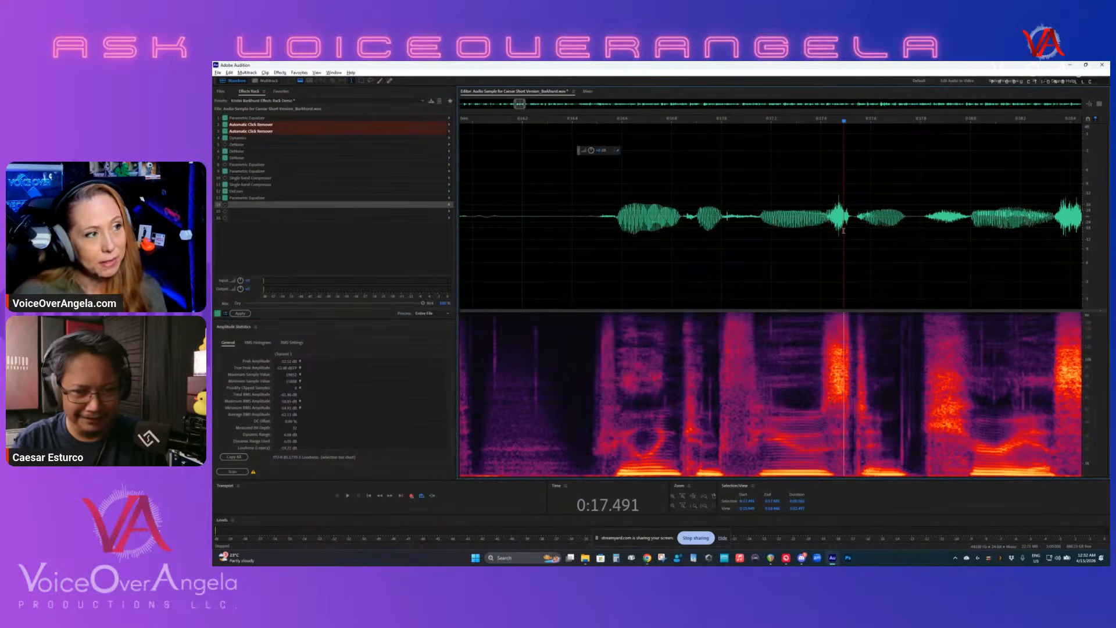
scroll(1004, 371, down, 1)
drag(1042, 371, 1067, 370)
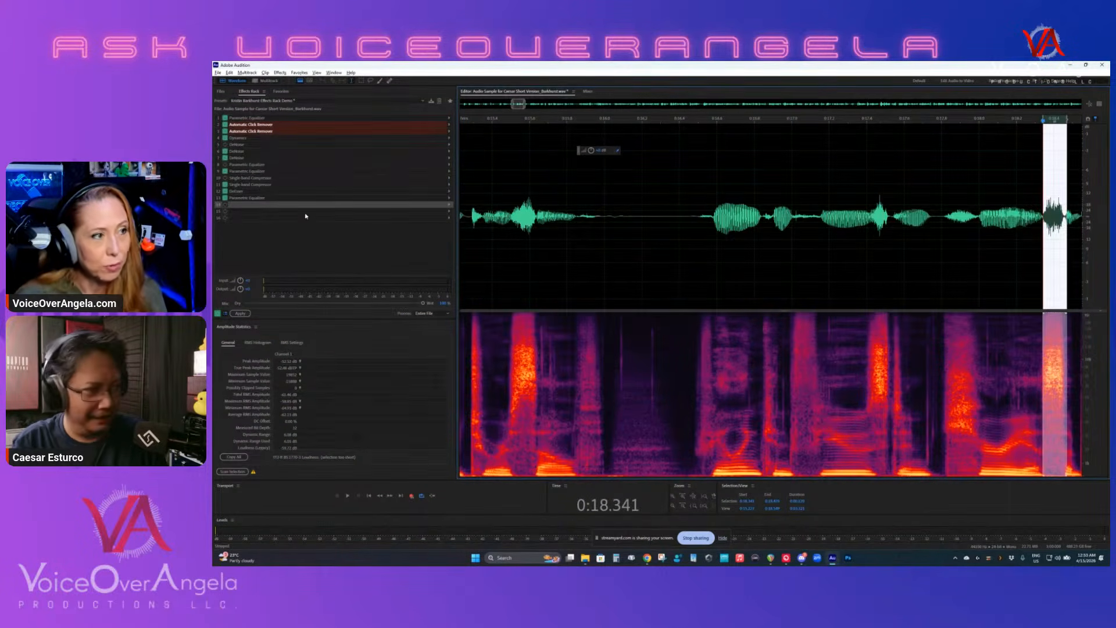
- Insert the Waves F6-RTA Mono equalizer in slot 14 and play the selected sibilant to view its frequency spectrum
click(450, 206)
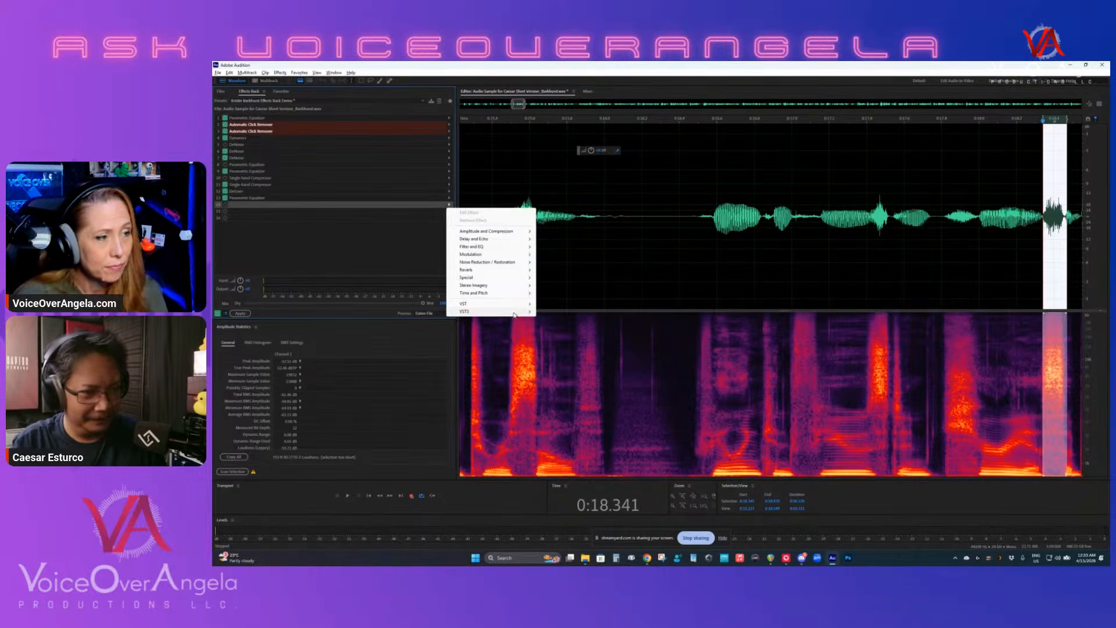
mouse_move(514, 315)
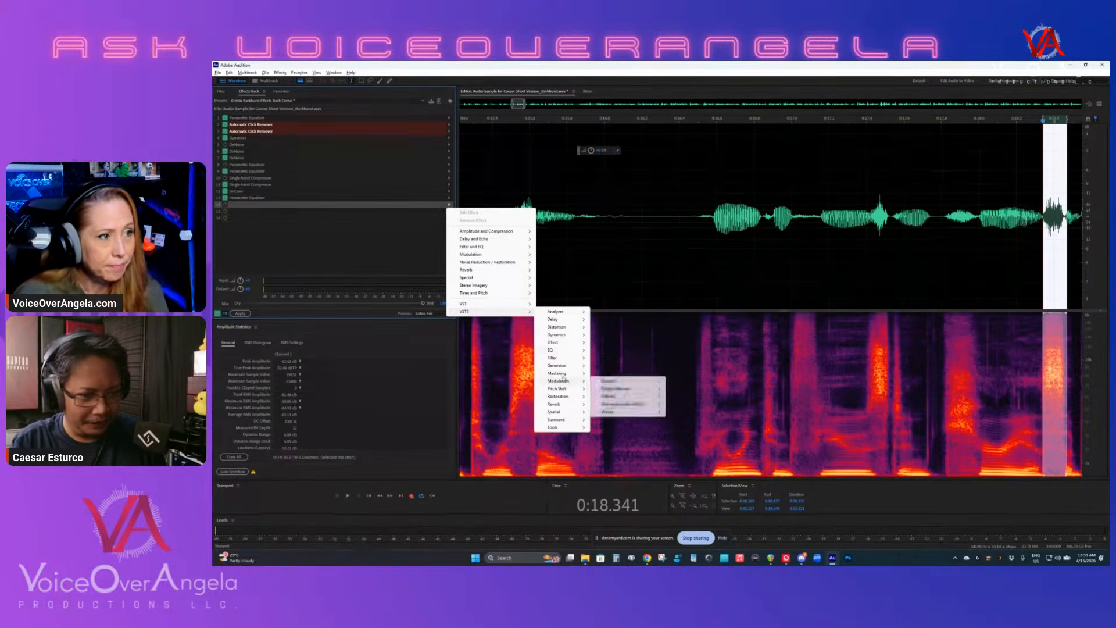
mouse_move(558, 350)
mouse_move(635, 413)
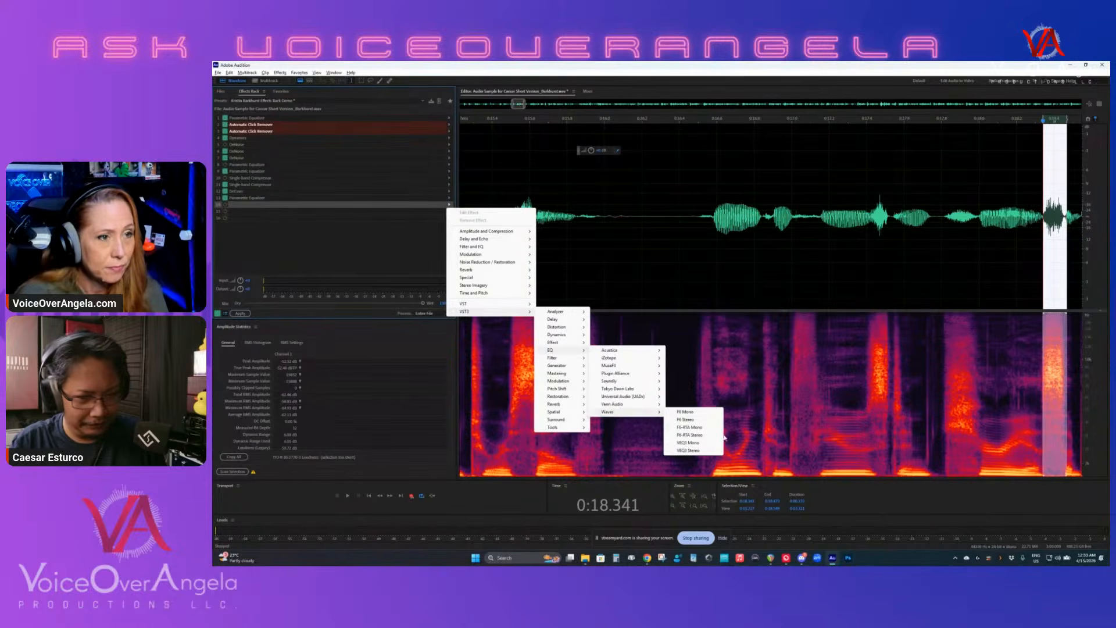
click(691, 427)
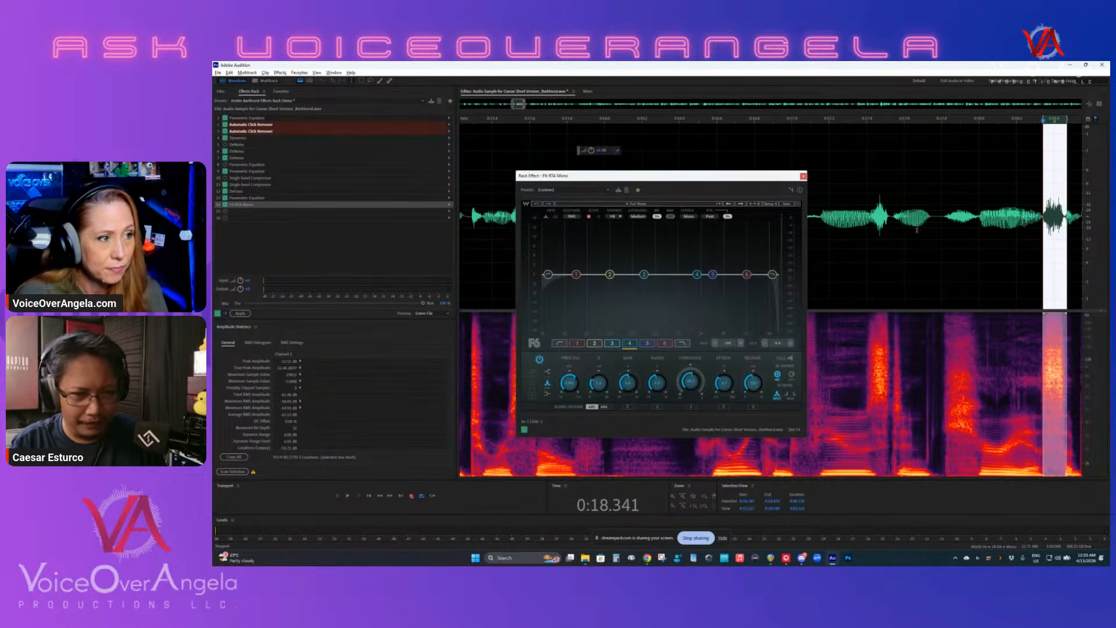
key(space)
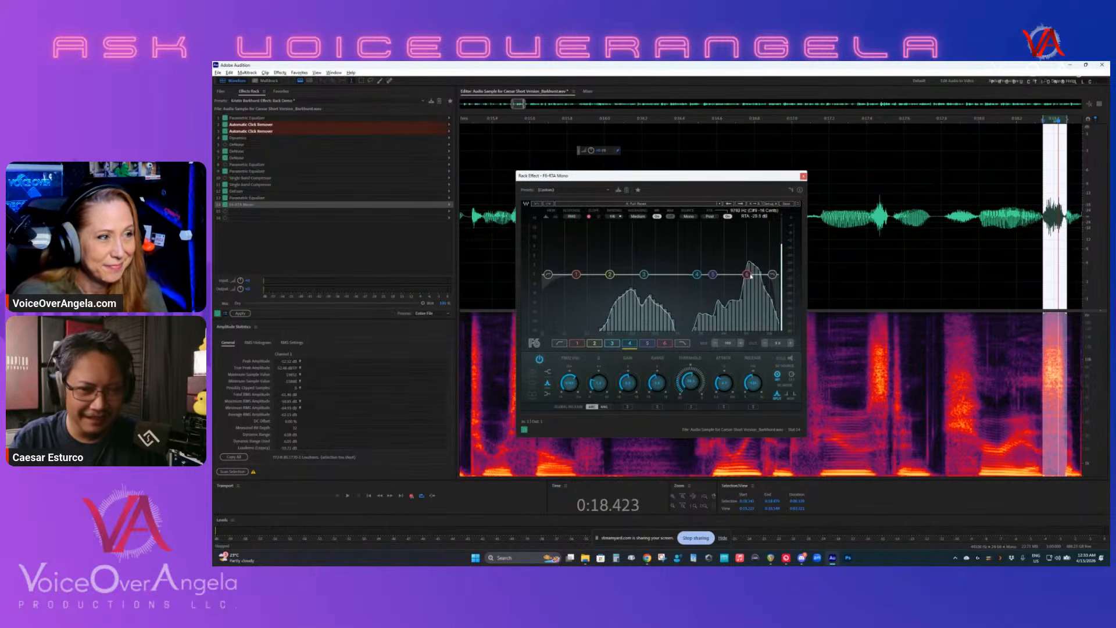
- Raise band 6 of F6-RTA Mono over the sibilant's high-frequency peak, then close the plug-in and remove it from slot 14
drag(748, 274, 752, 246)
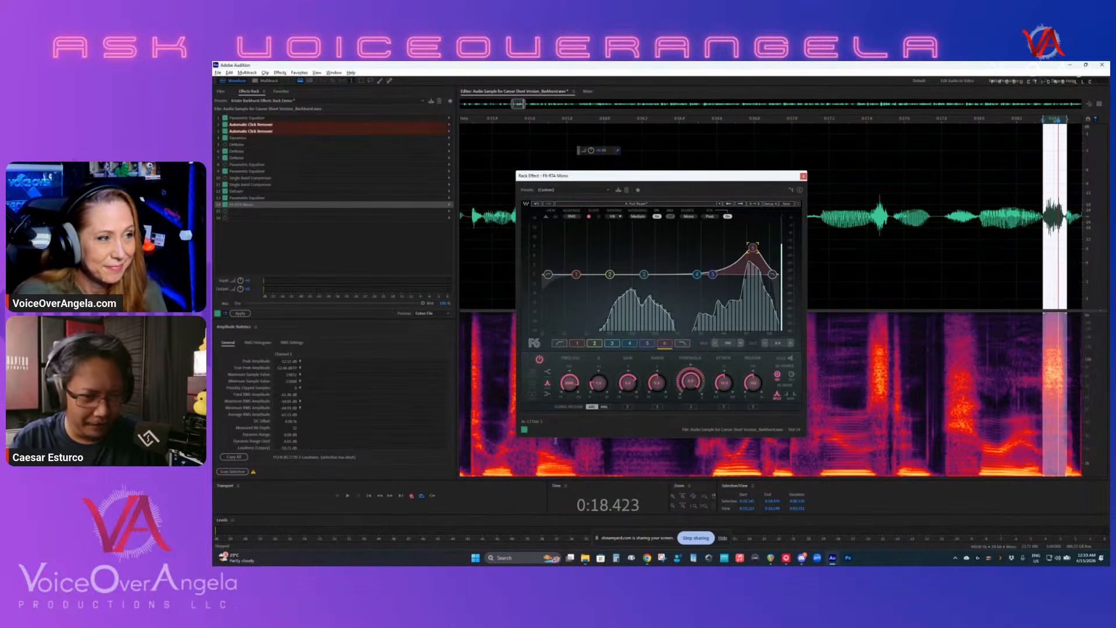
drag(752, 247, 747, 248)
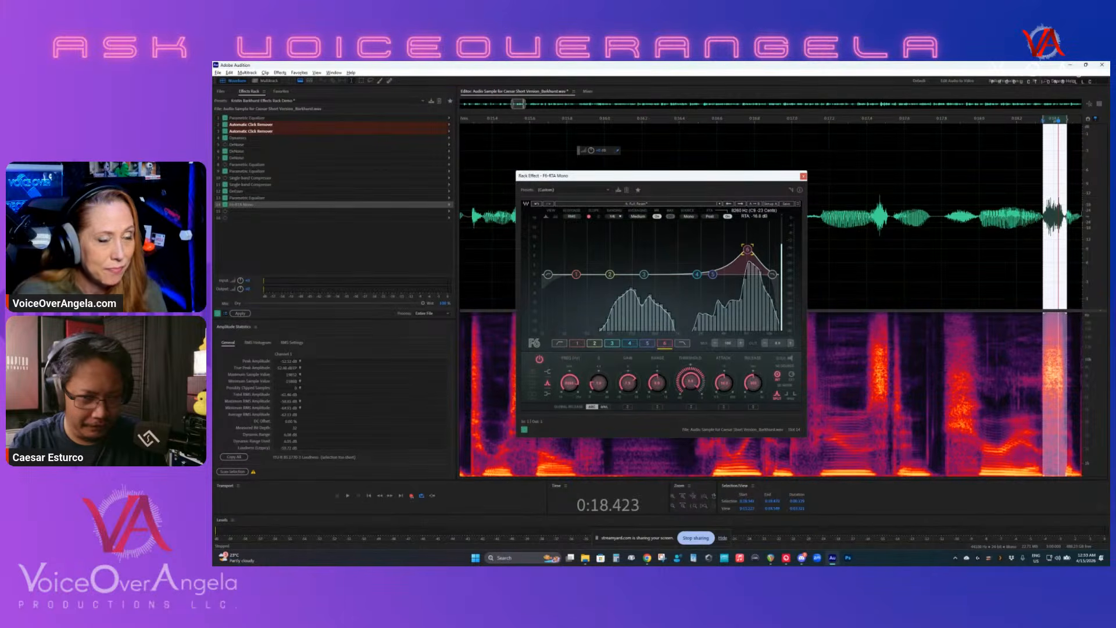
click(803, 177)
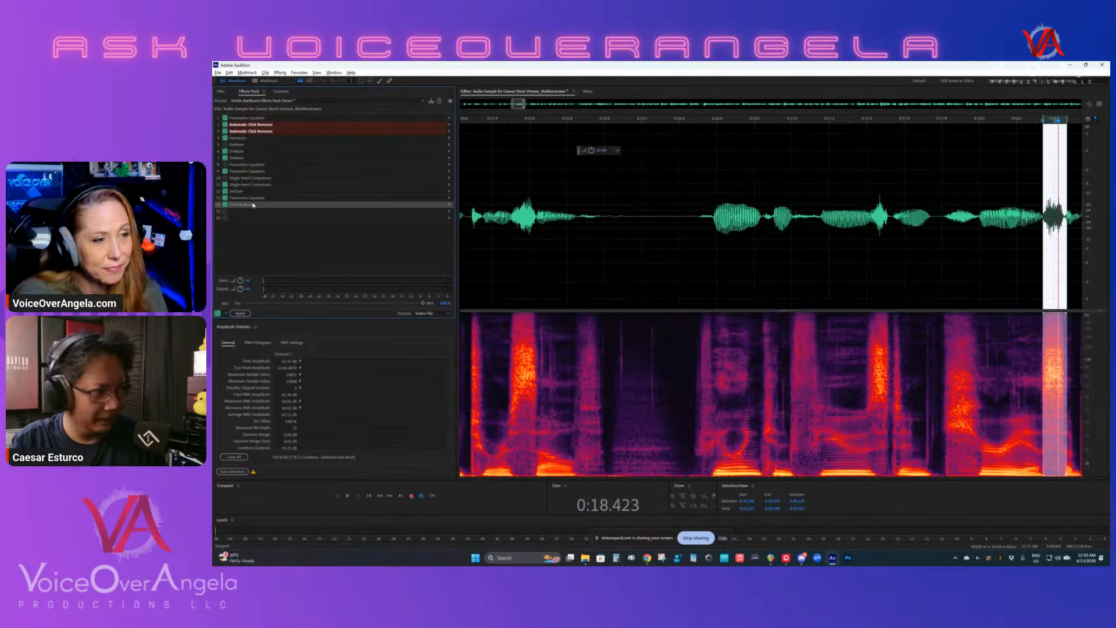
key(Delete)
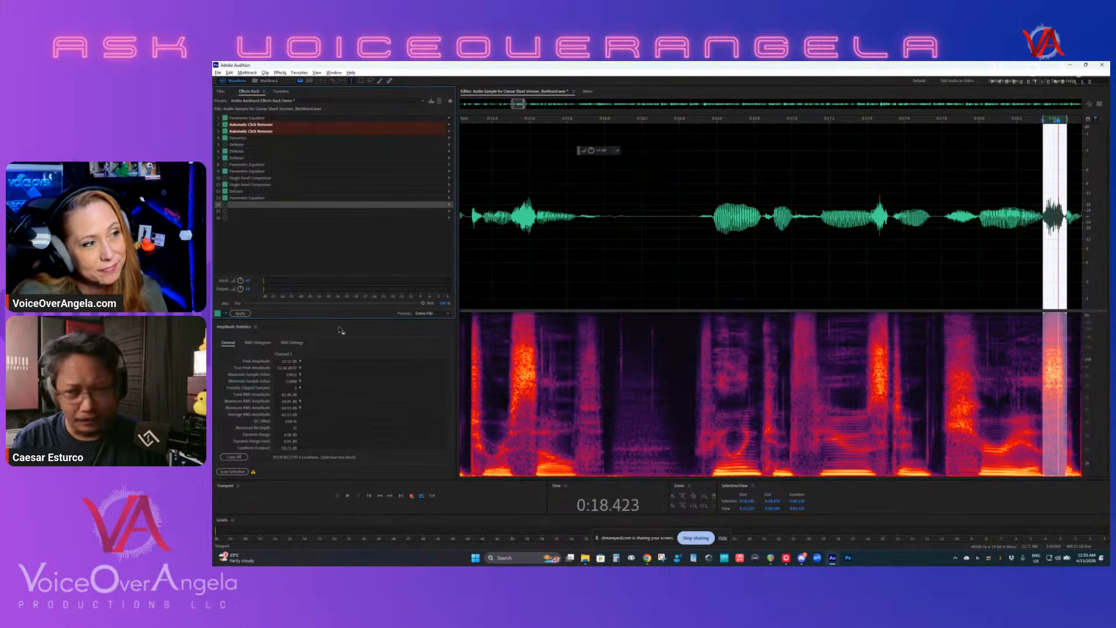
- Open the DeEsser in slot 12, select the sibilant burst at about 0:17.4 and play it to watch the gain reduction
double_click(236, 191)
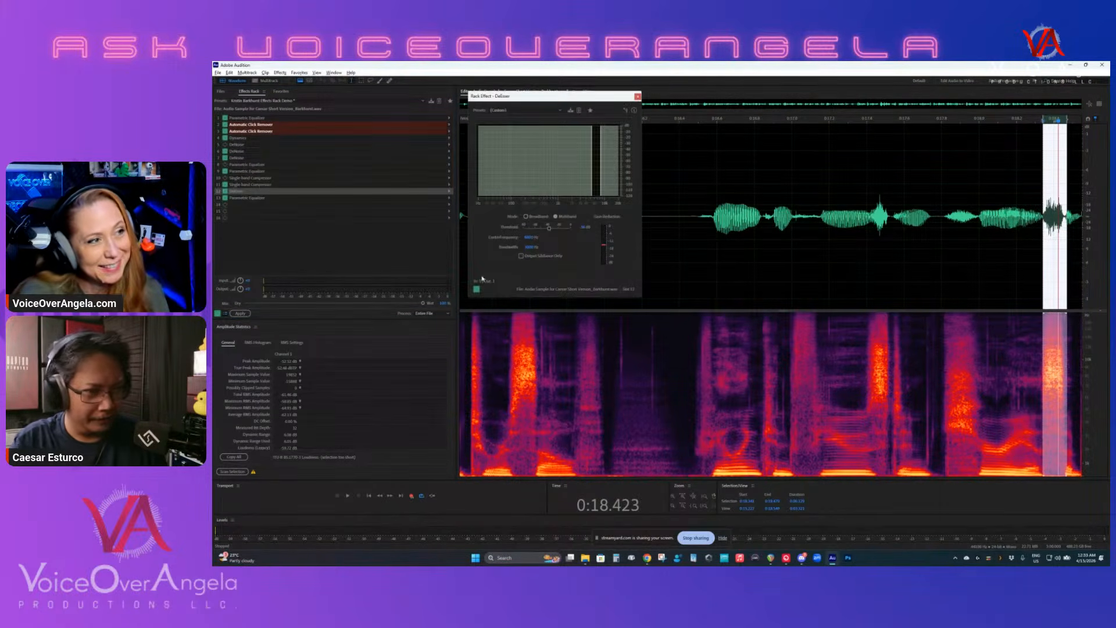
drag(575, 96, 459, 220)
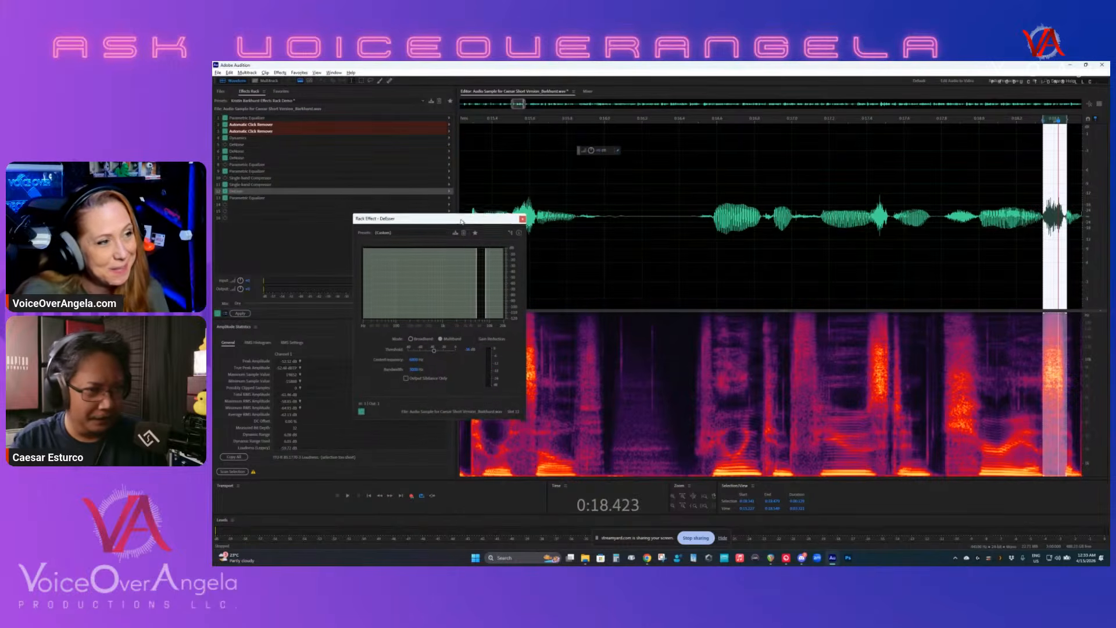
click(629, 169)
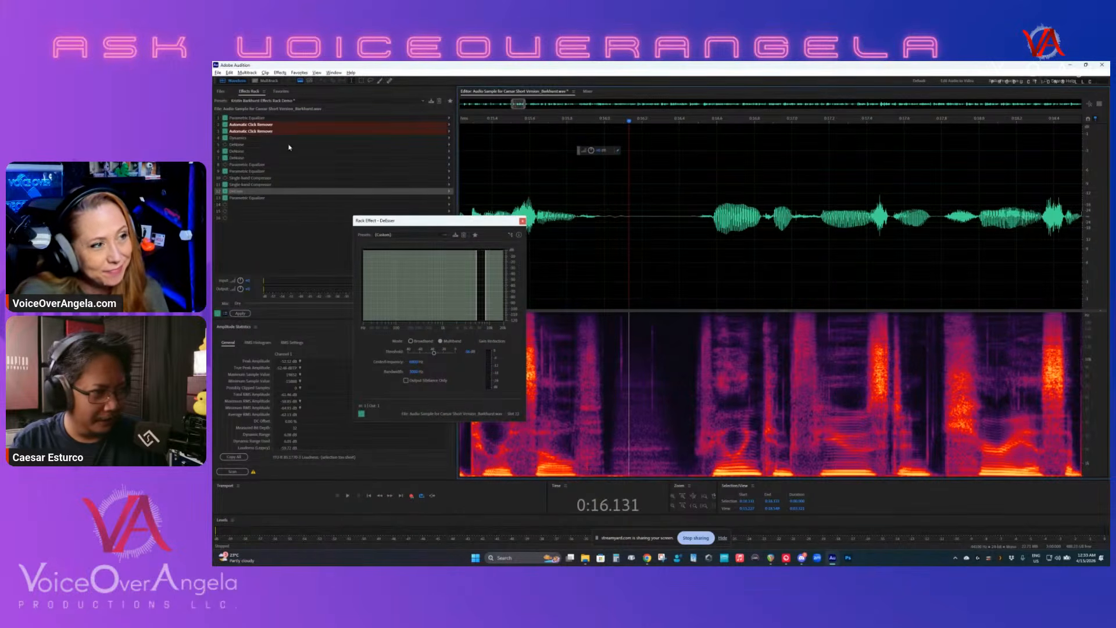
scroll(613, 261, down, 2)
click(721, 361)
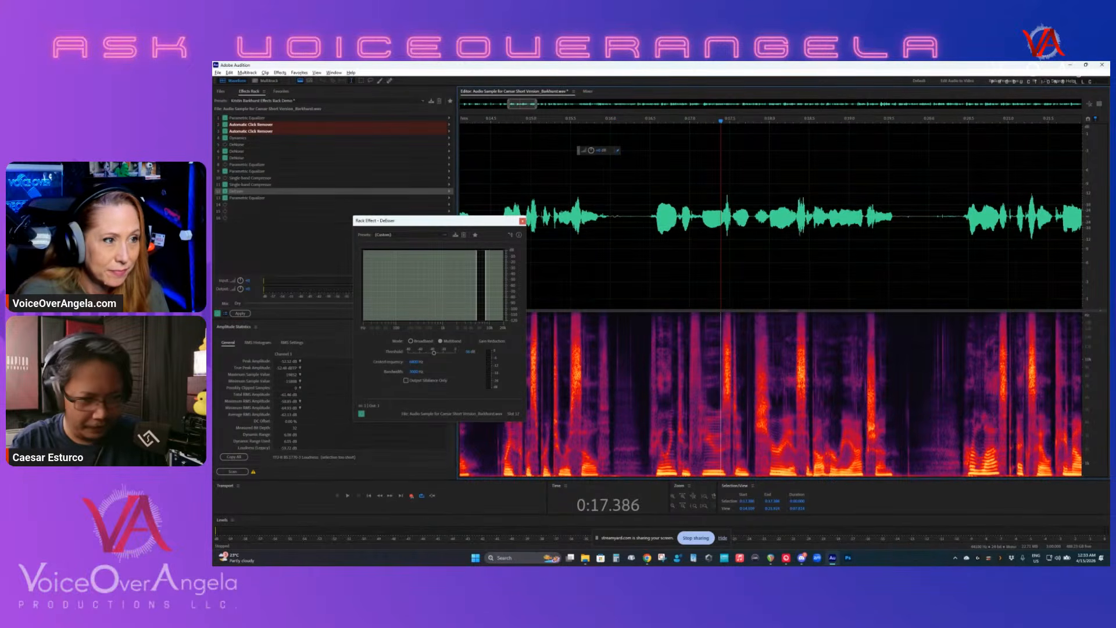
scroll(726, 391, up, 3)
drag(723, 395, 734, 395)
key(space)
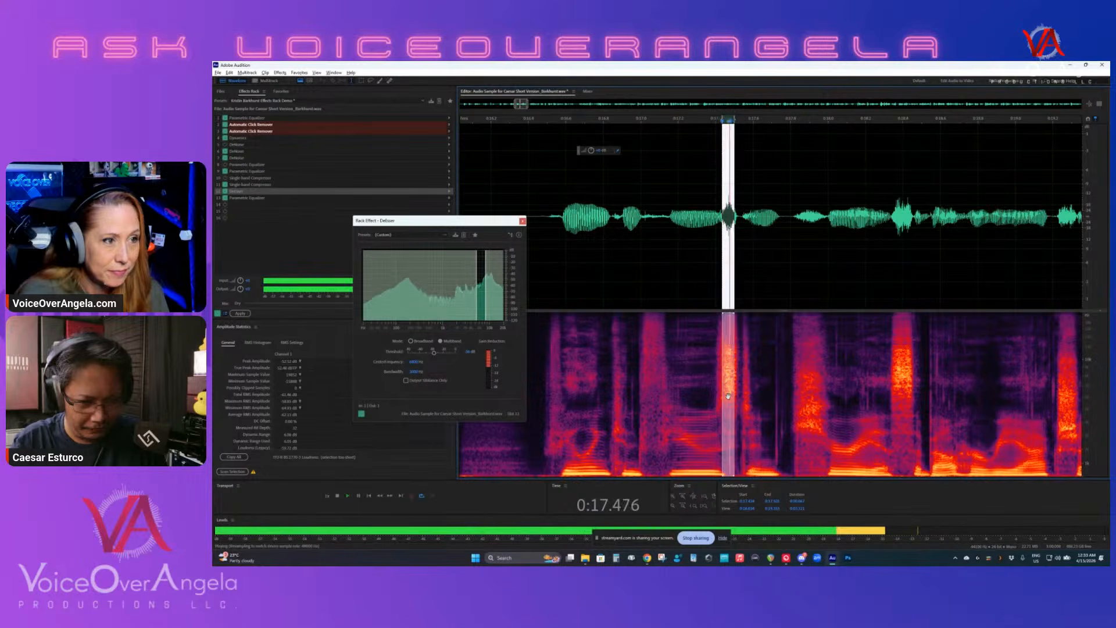
key(space)
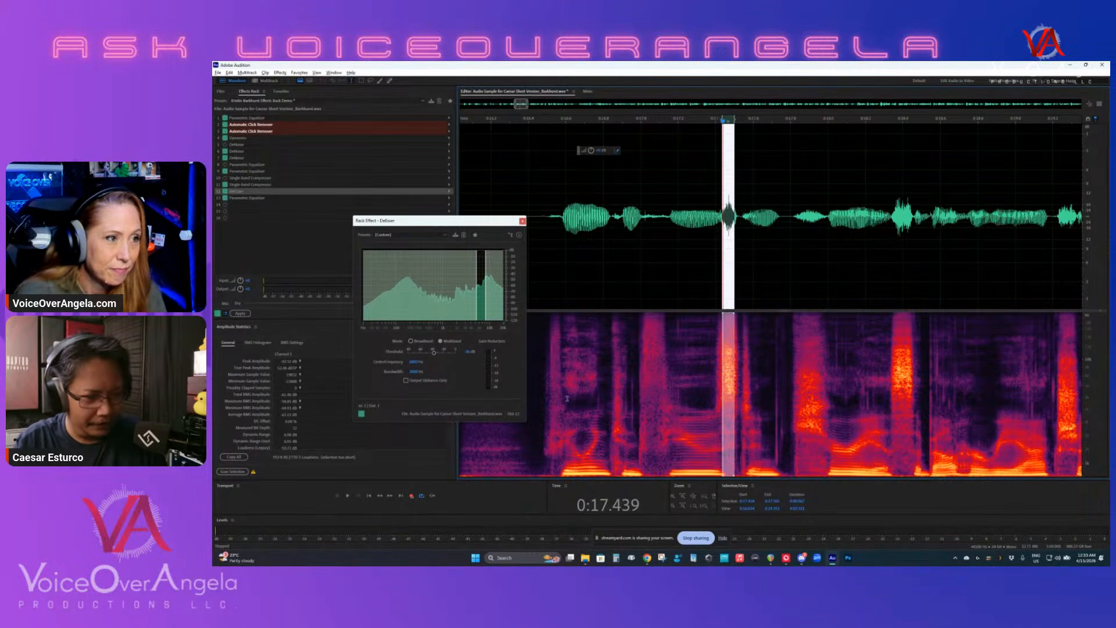
- Clear the selection and play the phrase from about 0:16.4 with the DeEsser enabled, watching its spectrum and gain reduction
click(627, 290)
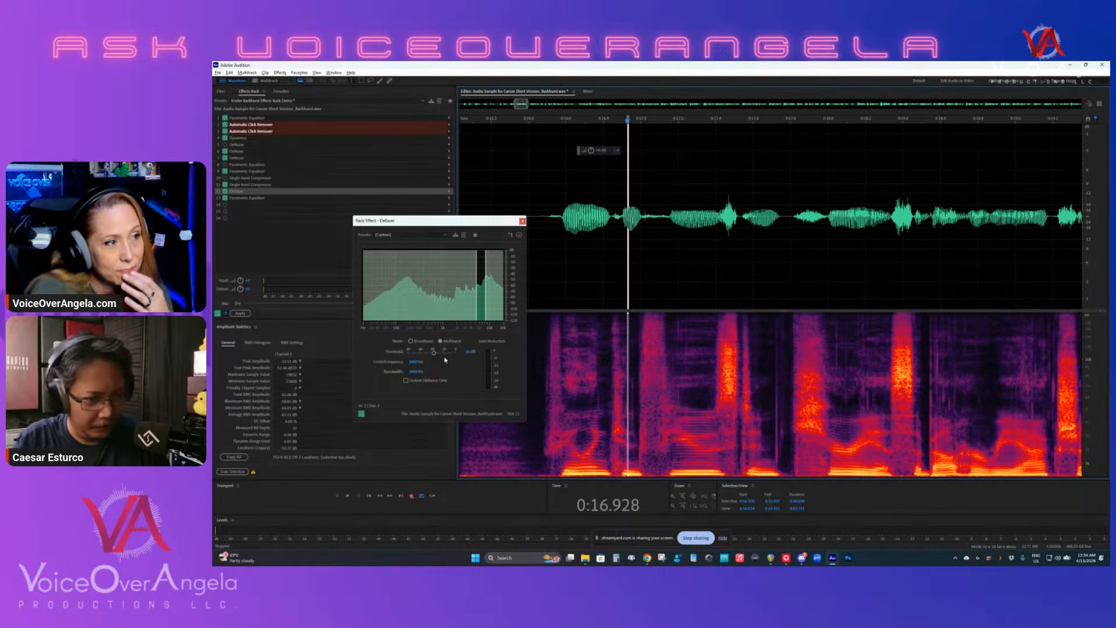
scroll(558, 191, down, 2)
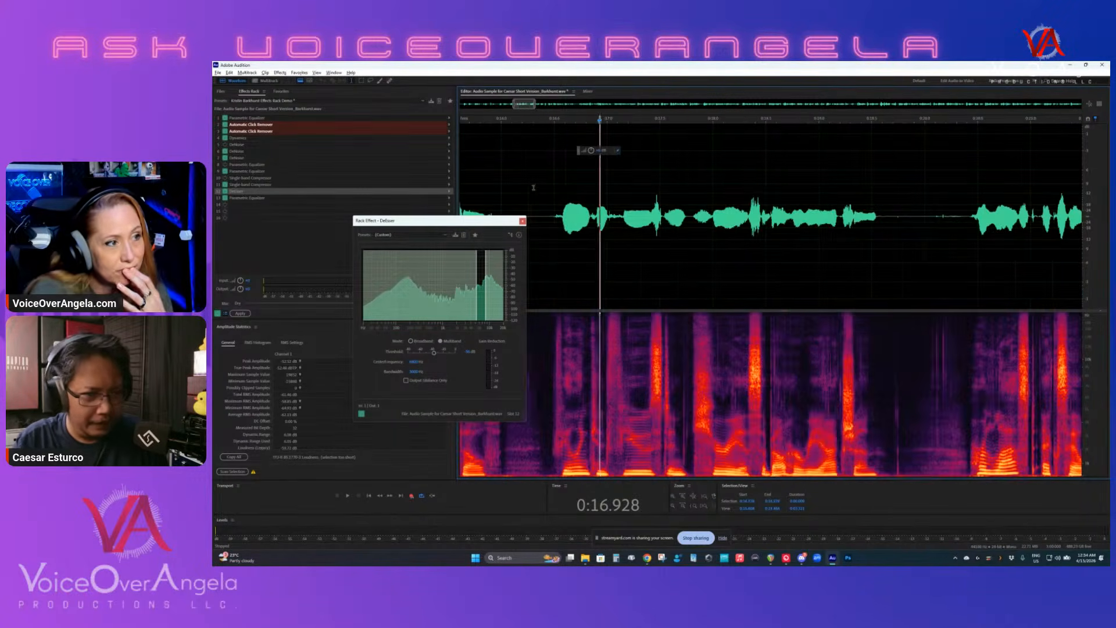
click(530, 186)
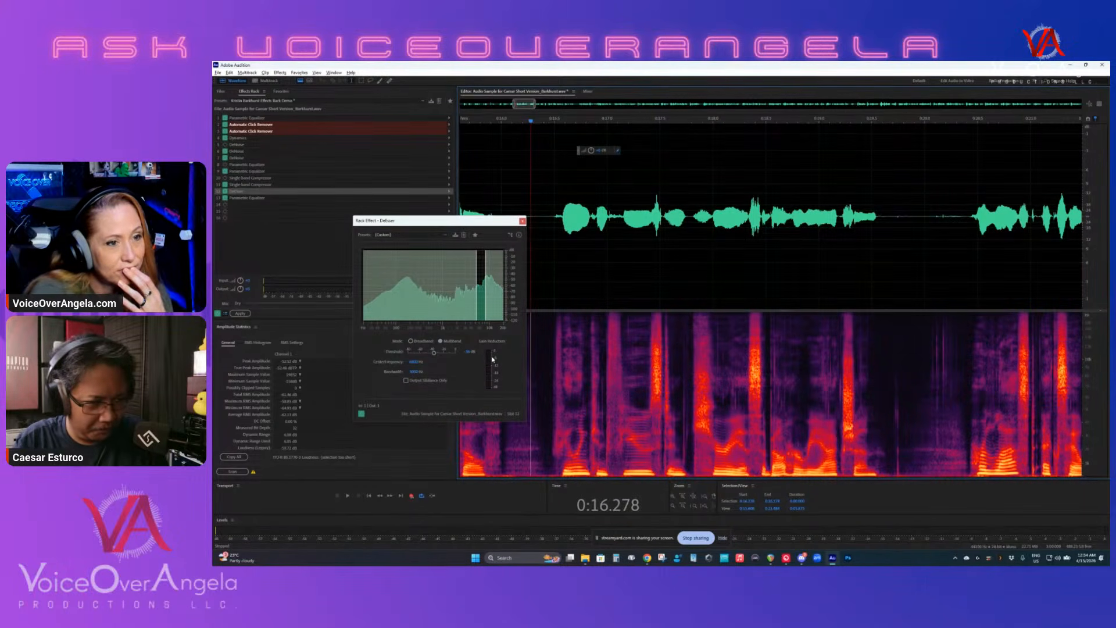
click(629, 372)
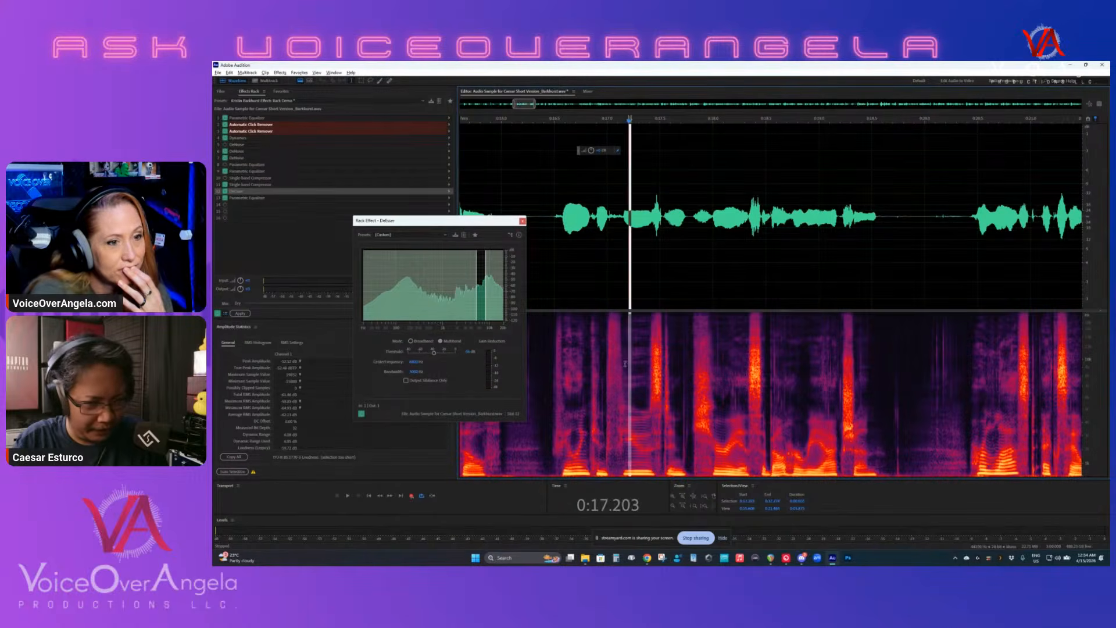
click(546, 373)
key(space)
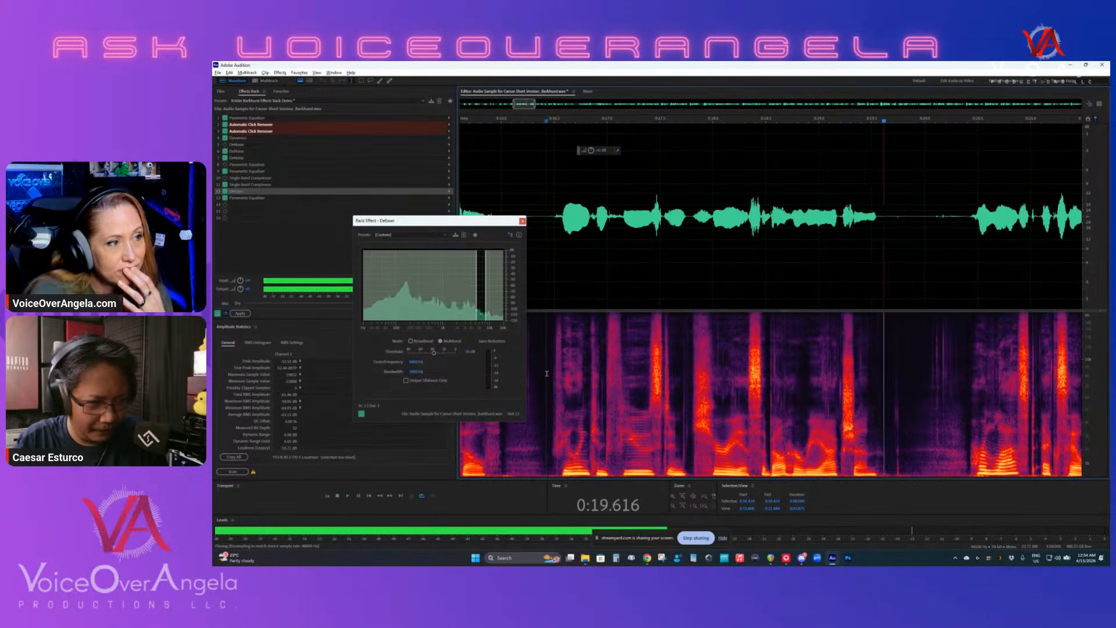
key(space)
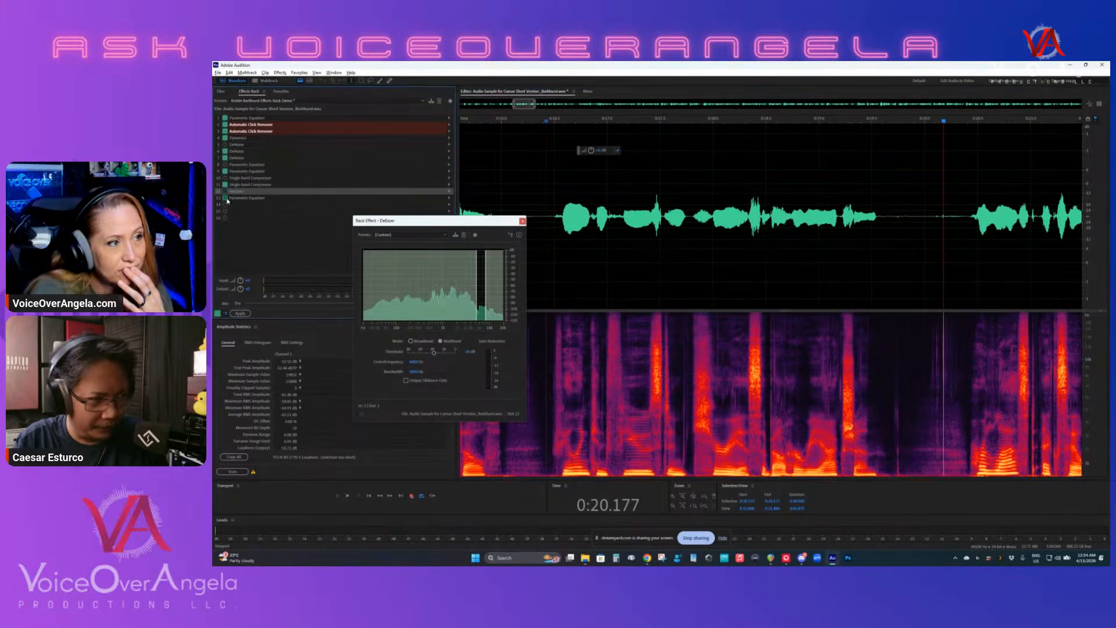
- Compare the phrase from about 0:17.2 with the DeEsser and slot 13's Parametric Equalizer bypassed, and re-enable the DeEsser
click(634, 218)
key(space)
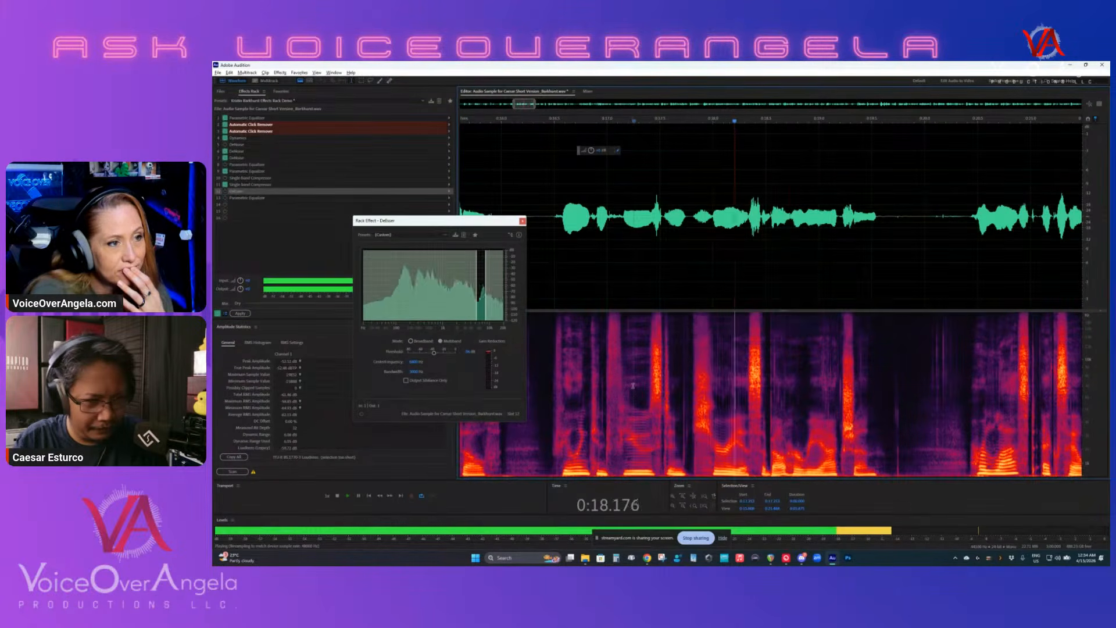
key(space)
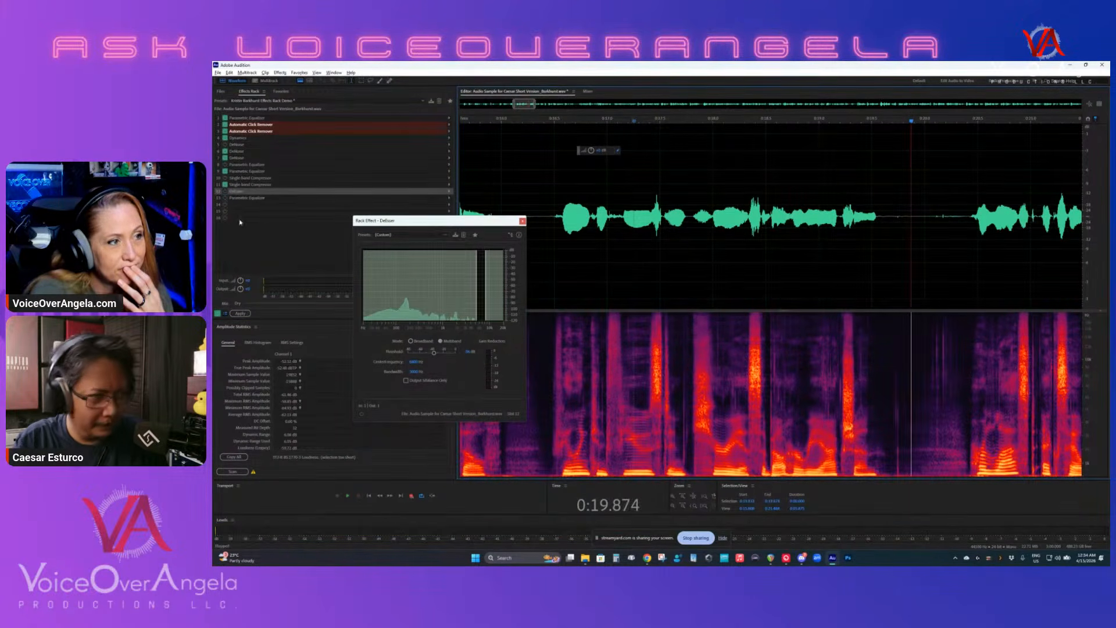
click(225, 192)
- Play the passage from about 0:14.6 with the DeEsser bypassed, and replay it with the DeEsser enabled to compare the sibilance
scroll(692, 284, down, 1)
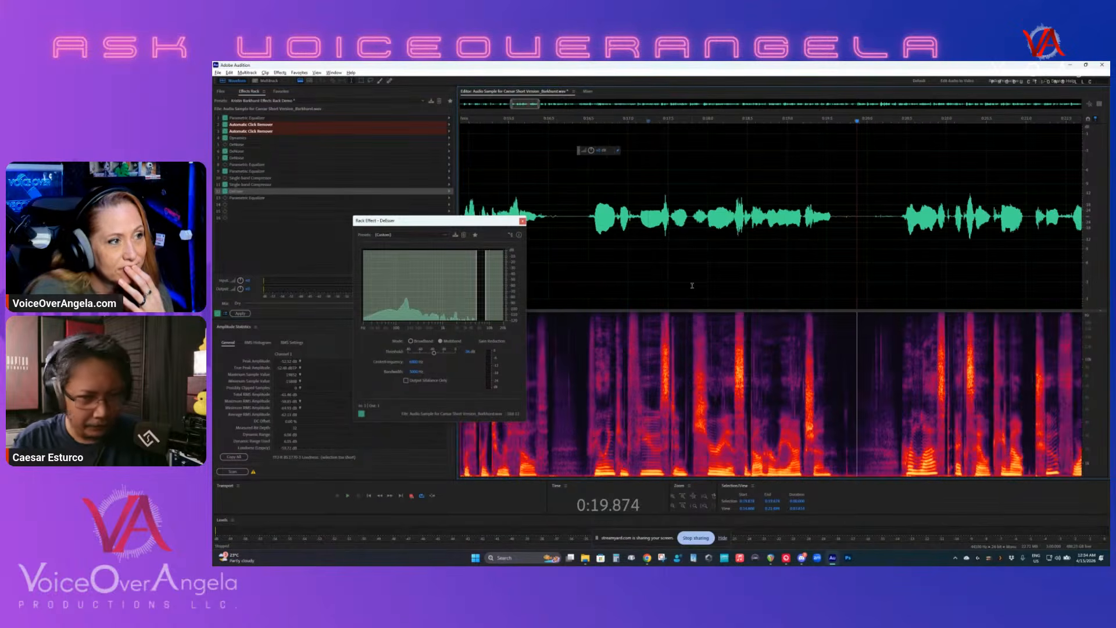
scroll(759, 283, left, 2)
click(670, 329)
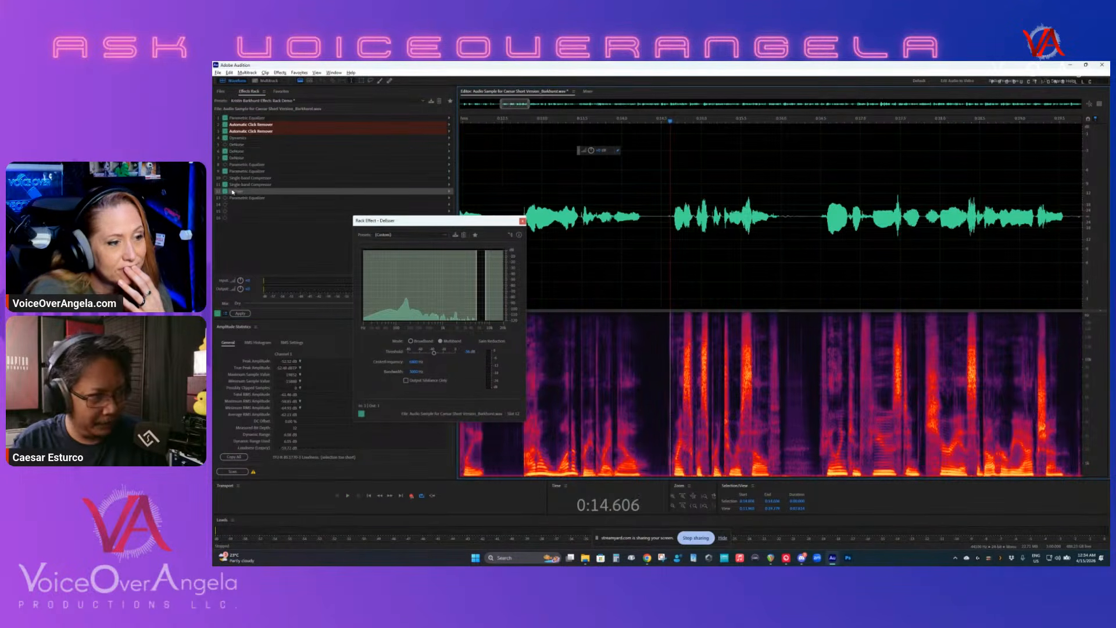
click(225, 192)
key(space)
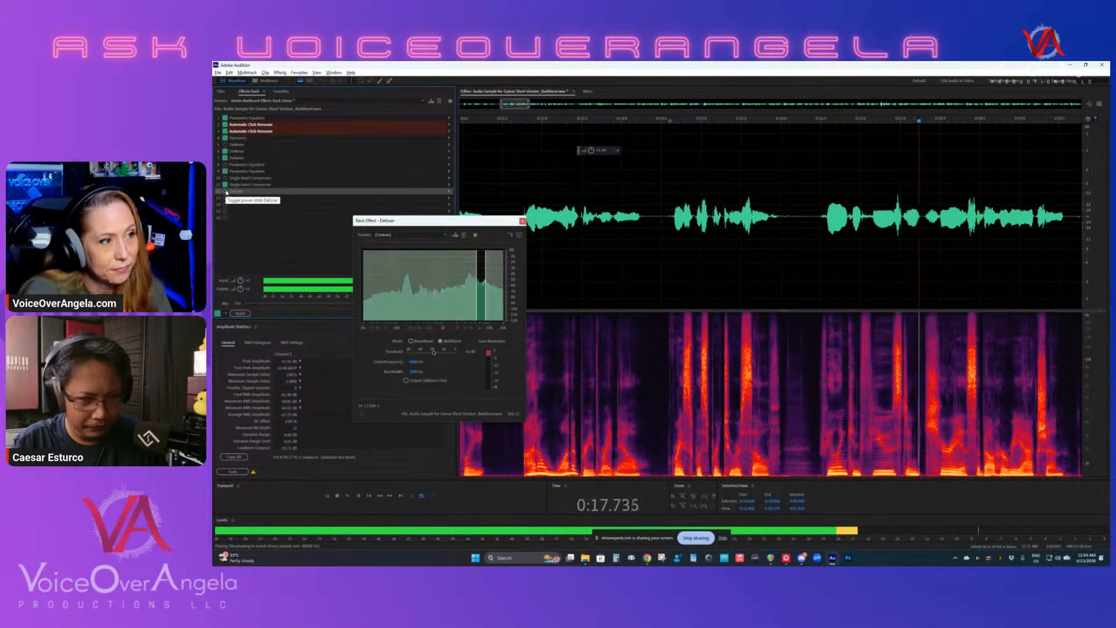
key(space)
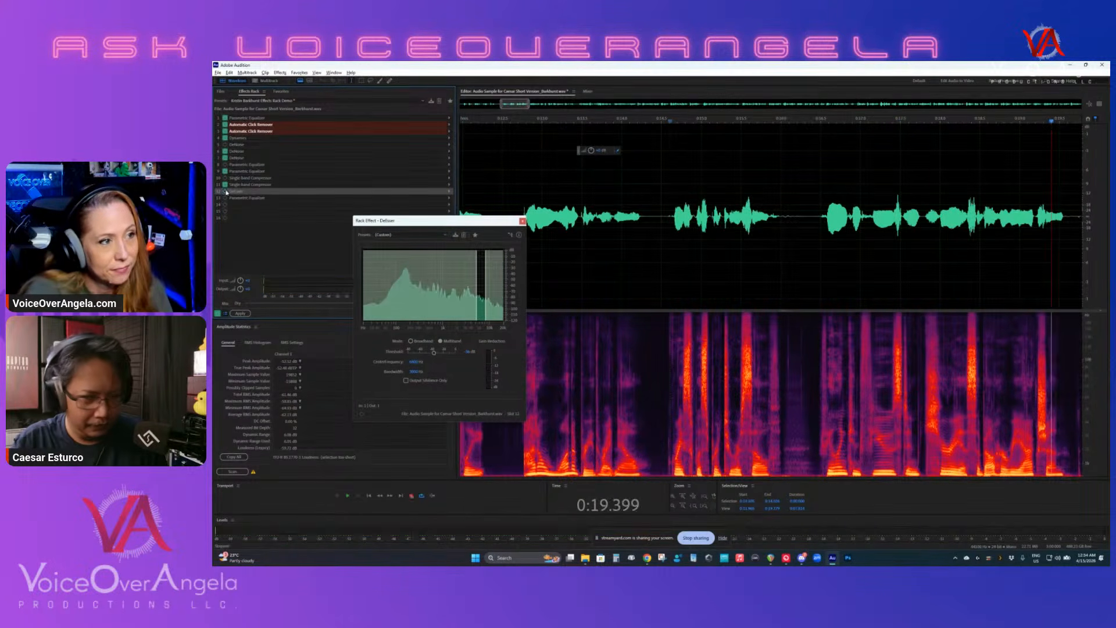
key(space)
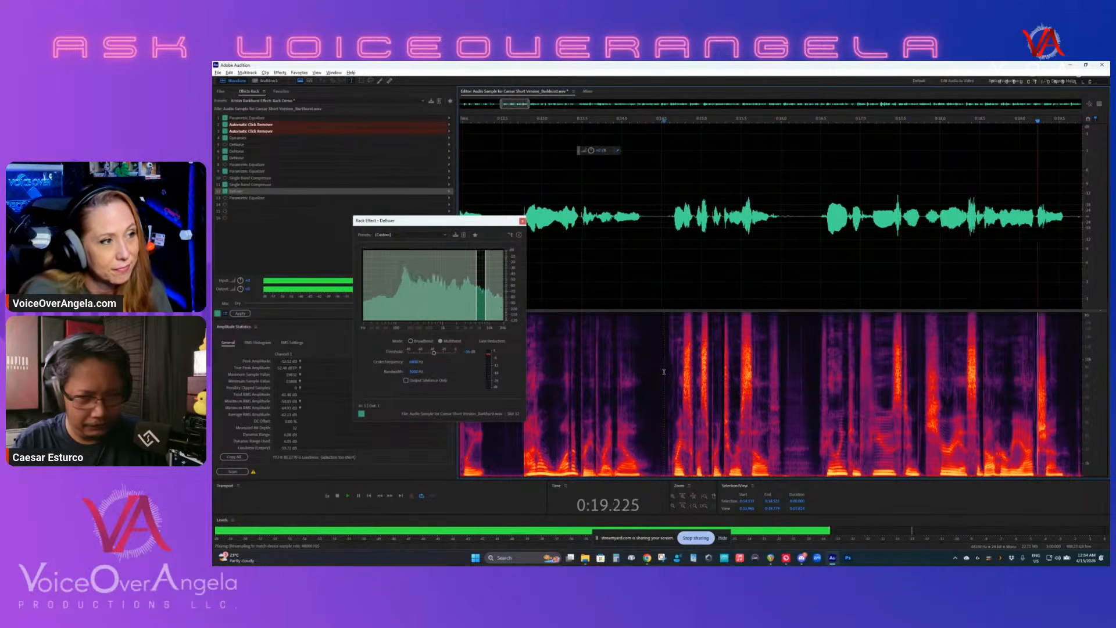
key(space)
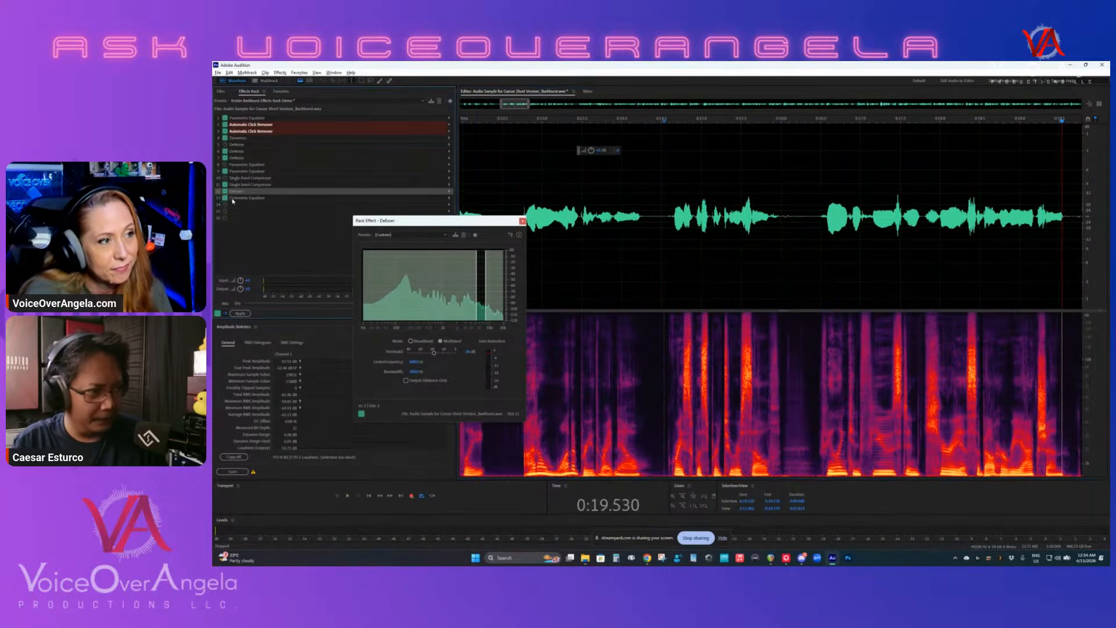
- Open the Parametric Equalizer in slot 13 to review its curve, closing both the DeEsser and the equalizer
double_click(239, 198)
drag(429, 75, 674, 251)
click(521, 221)
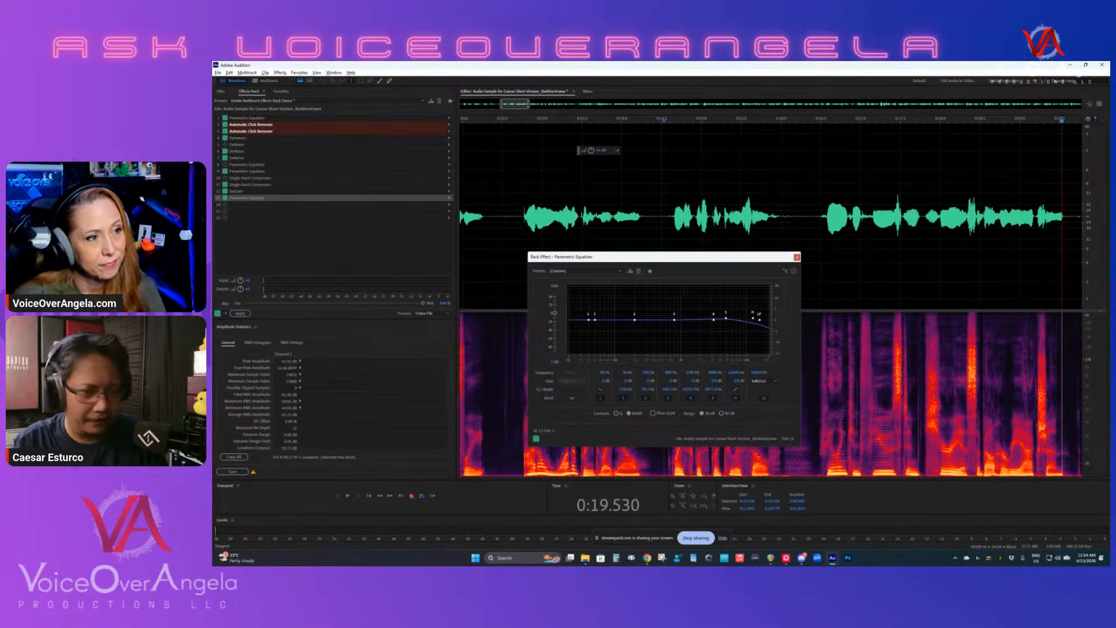
drag(581, 256, 417, 220)
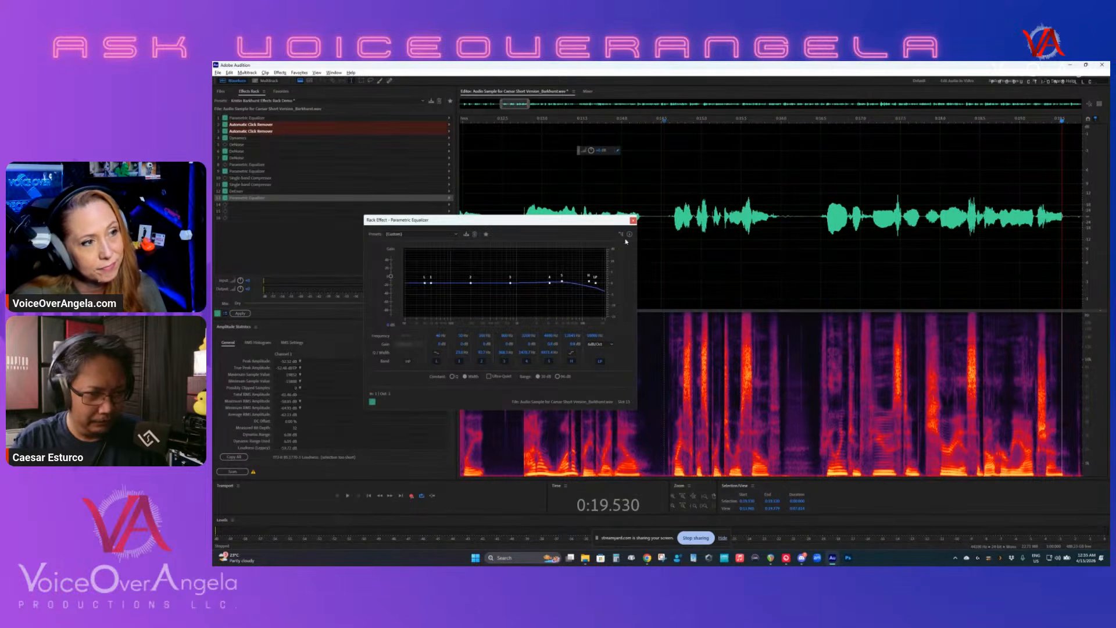
click(633, 220)
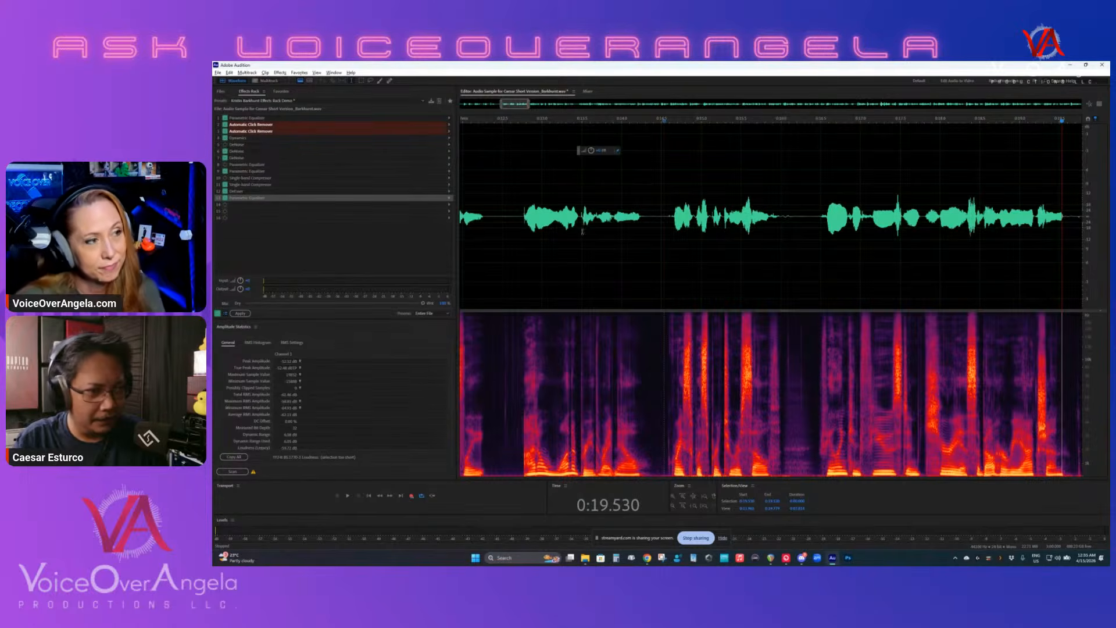
- Apply the complete effects rack to the entire file and open Match Loudness
scroll(582, 231, down, 8)
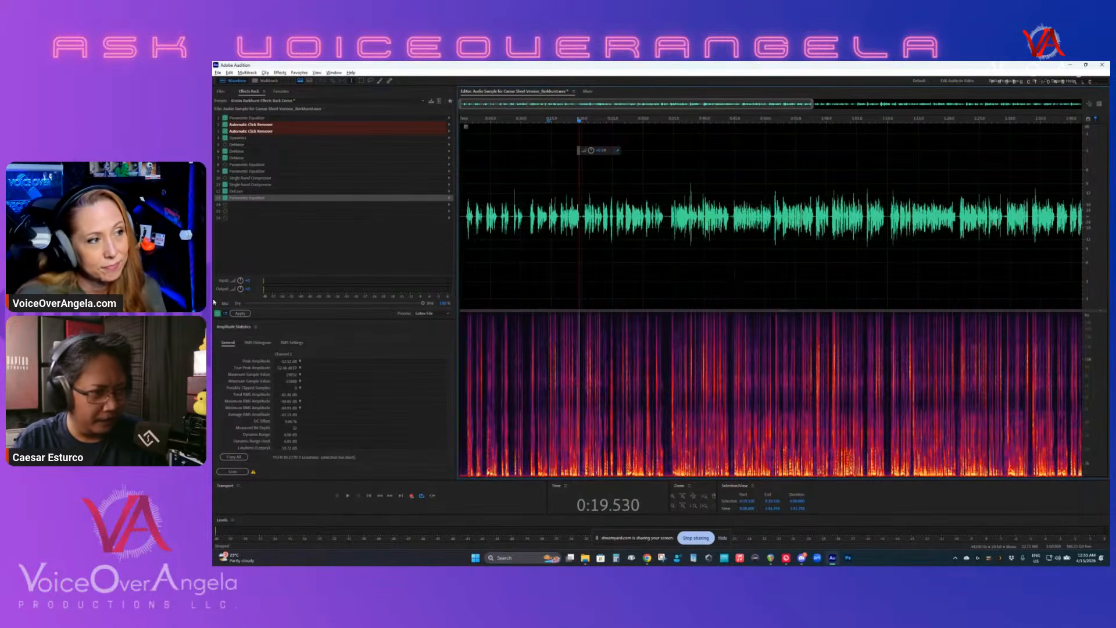
click(247, 315)
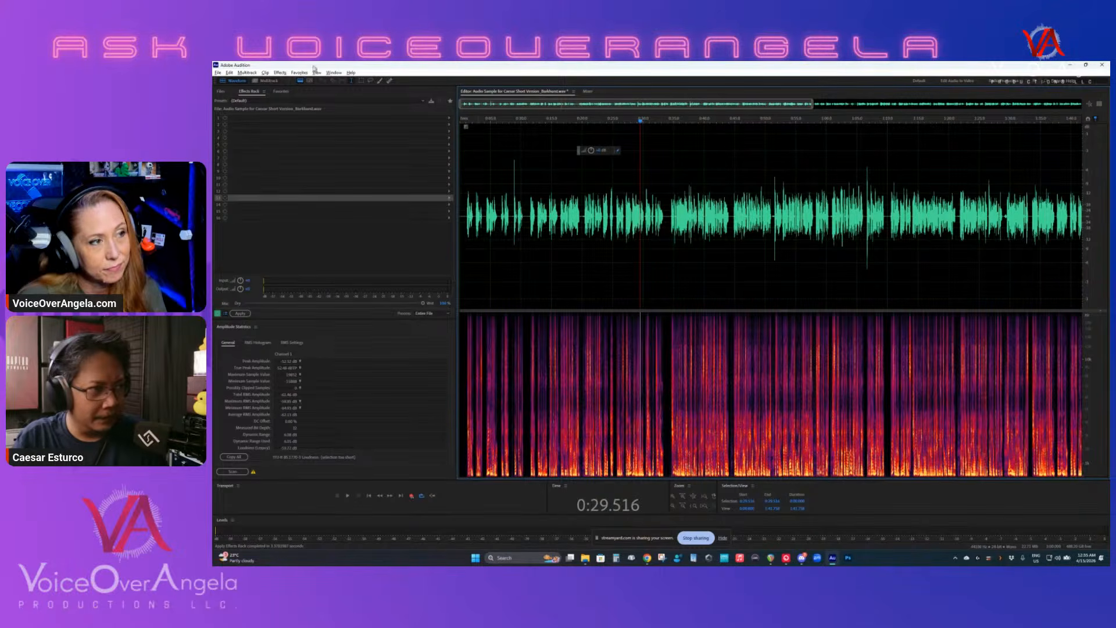
click(279, 72)
click(308, 142)
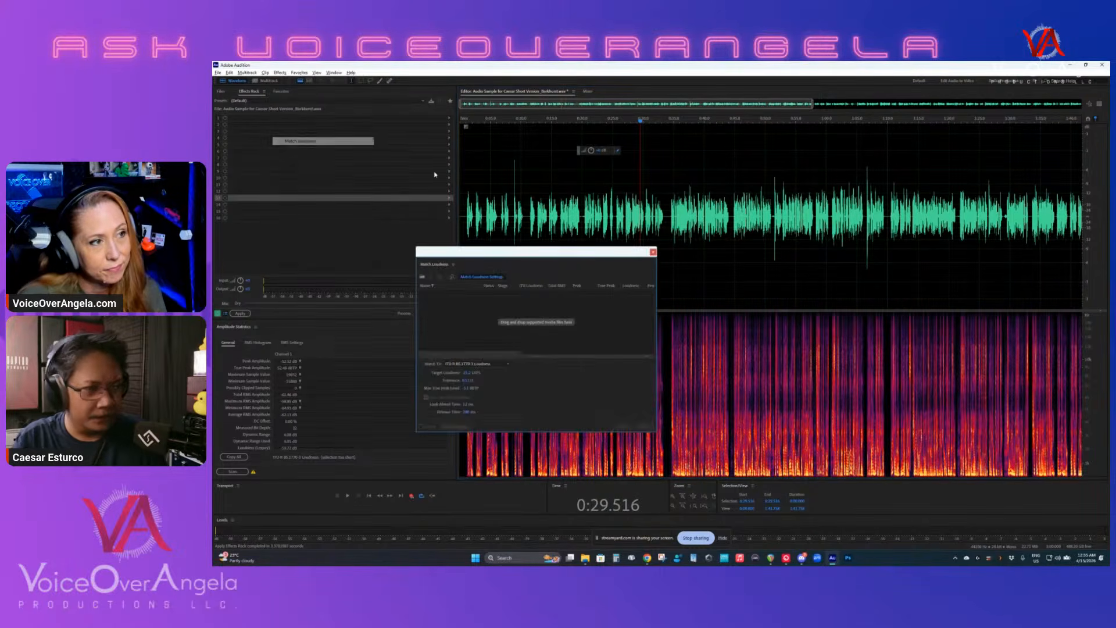
- Show the list of open files in preparation for adding the recording to Match Loudness
click(222, 91)
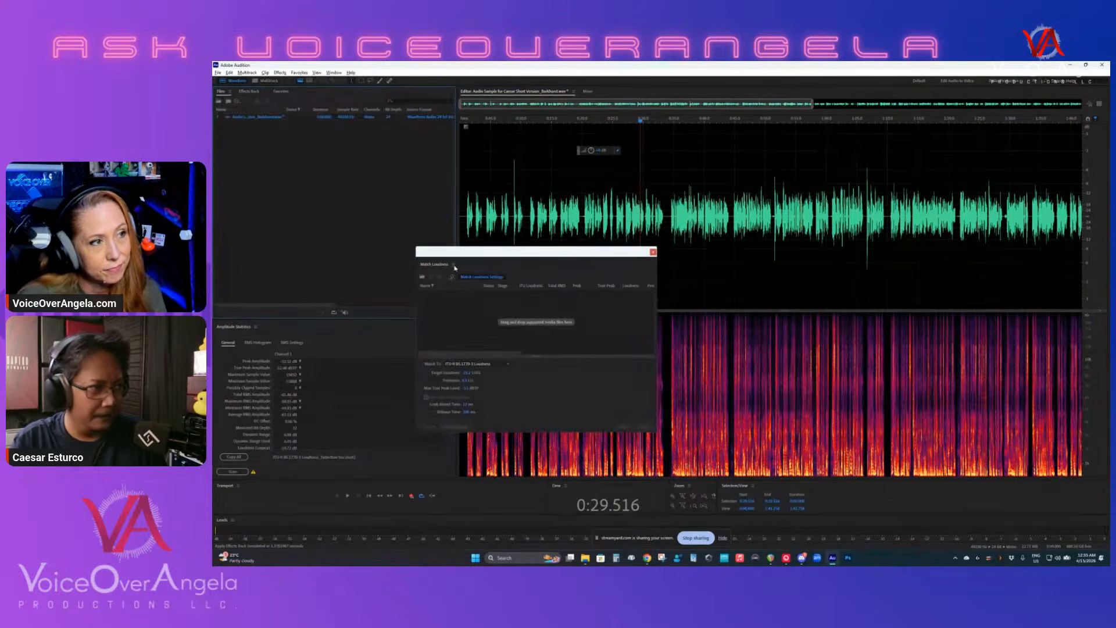
click(279, 72)
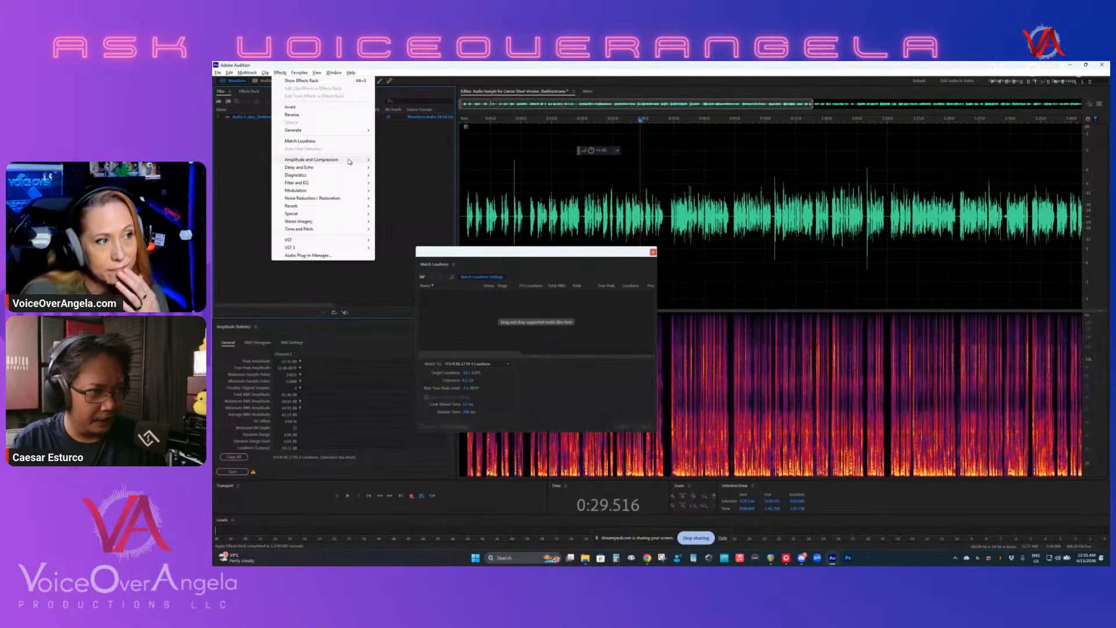
mouse_move(350, 161)
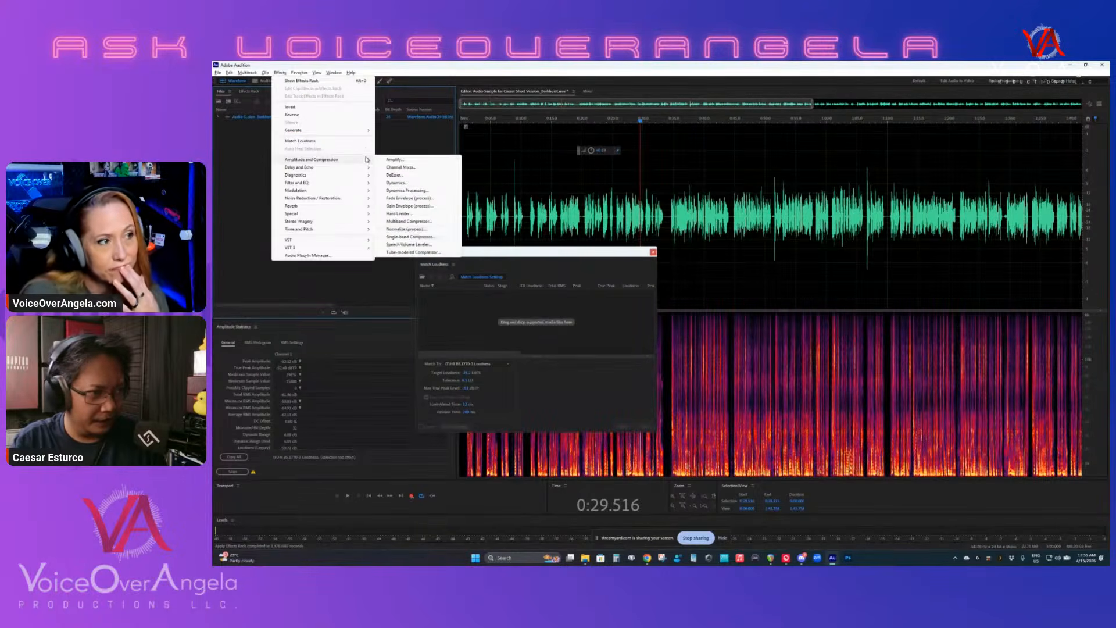
click(418, 231)
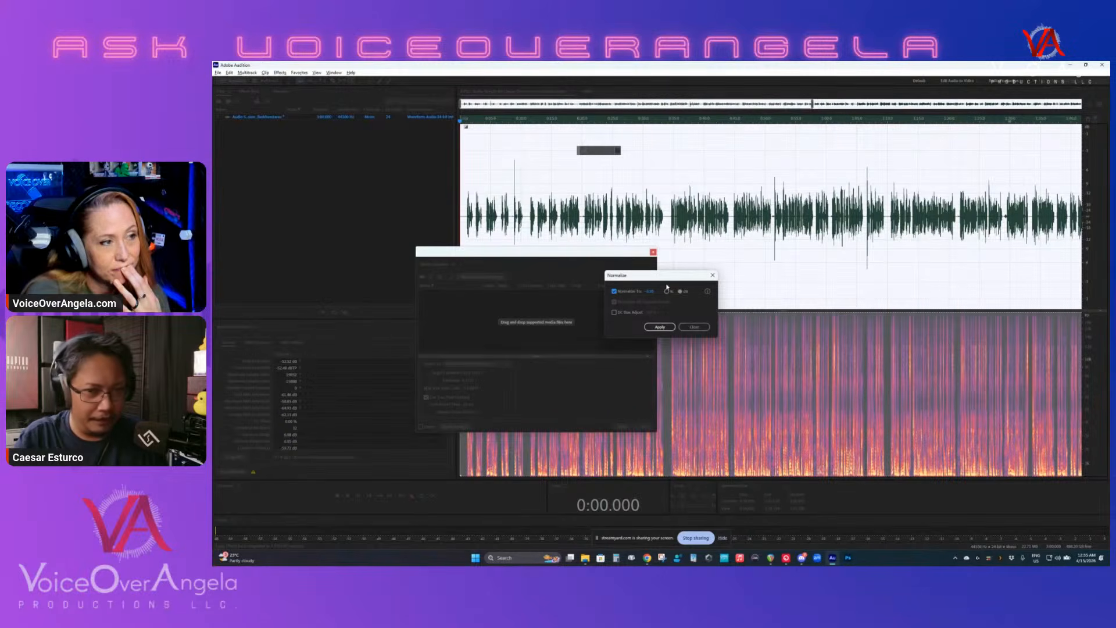
click(694, 326)
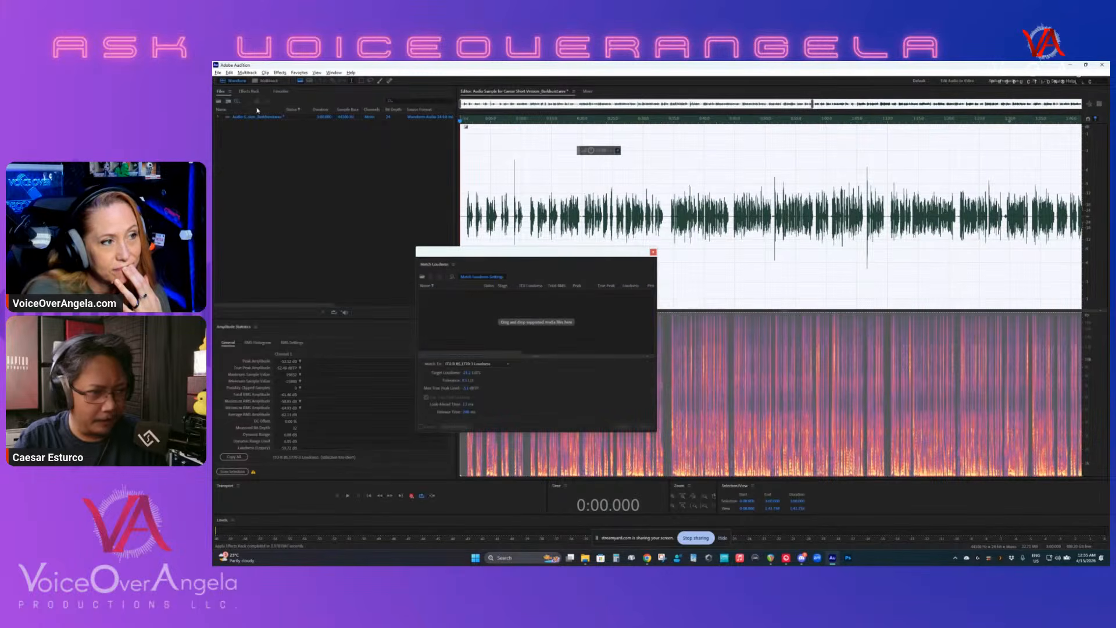
- Add the recording to Match Loudness, set the target loudness to -23 LUFS, and run the matching
drag(519, 325, 502, 308)
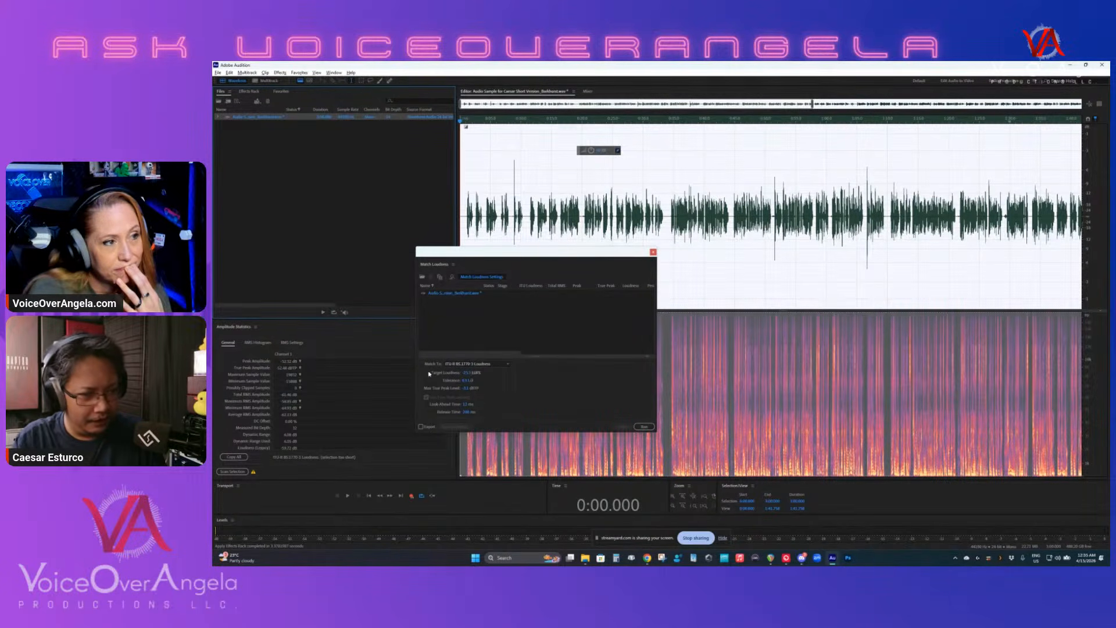
click(469, 373)
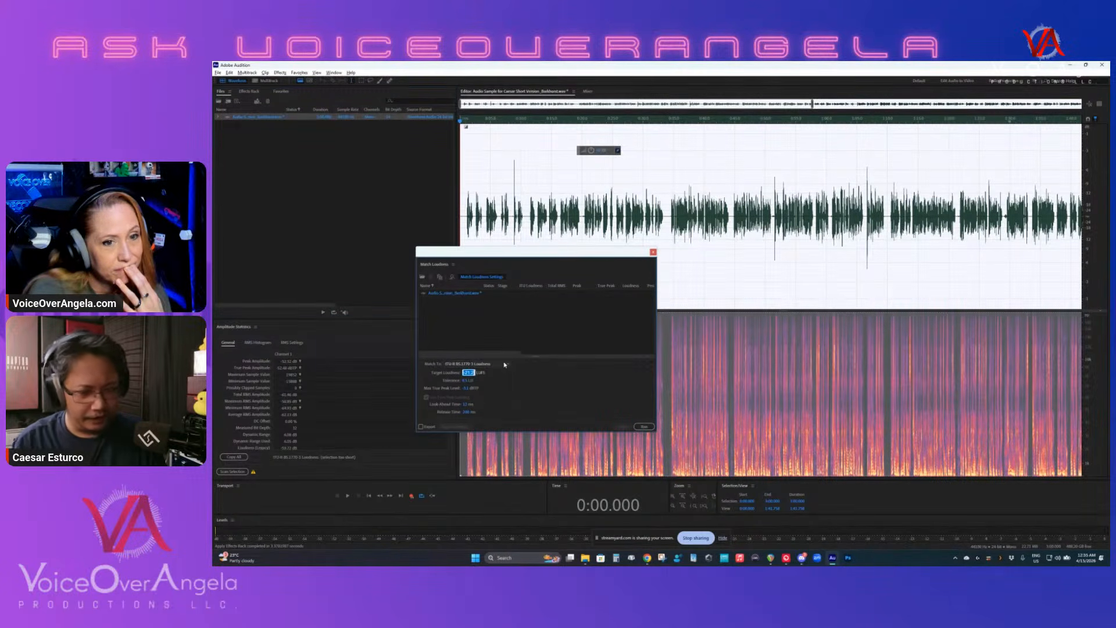
text(-23)
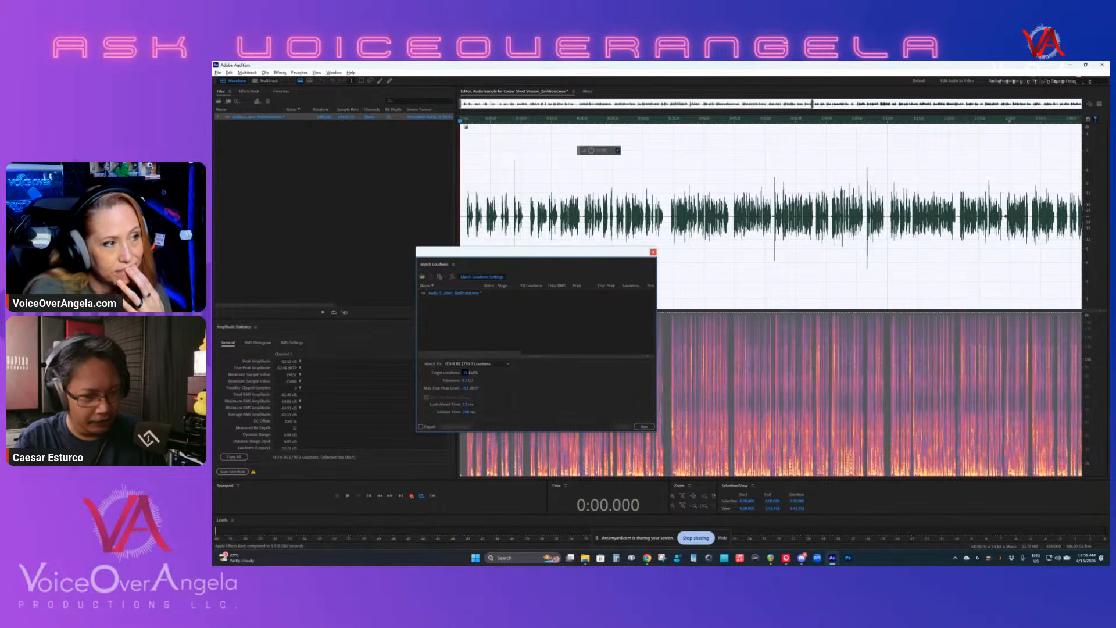
click(642, 425)
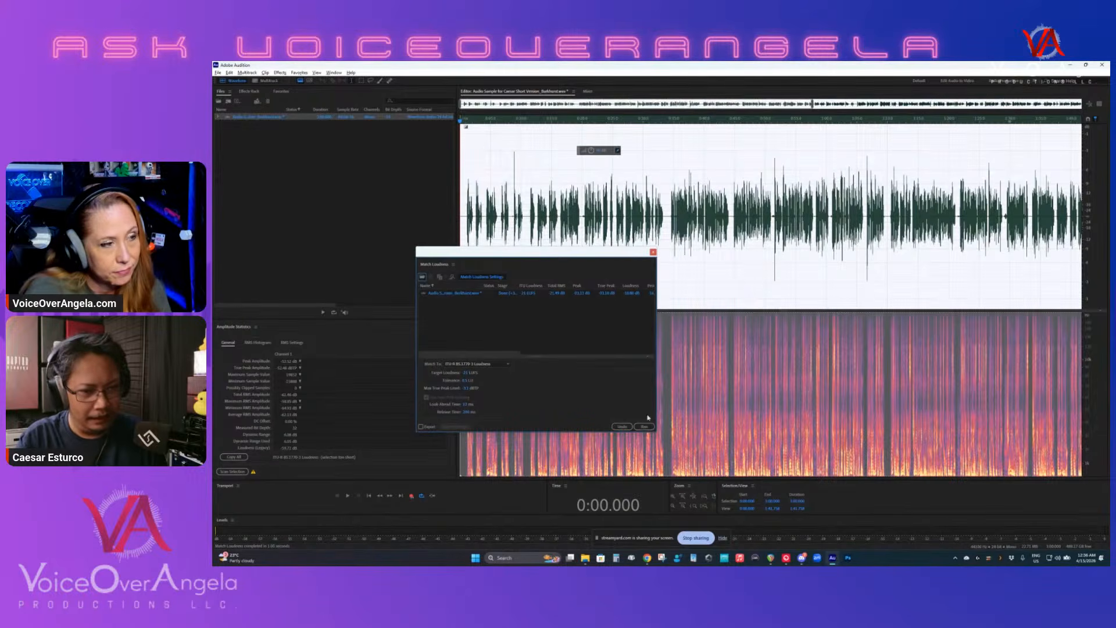
- Close Match Loudness and play the loudness-matched recording from about 0:00.9 to 0:18.9
click(653, 252)
click(531, 257)
scroll(531, 256, up, 4)
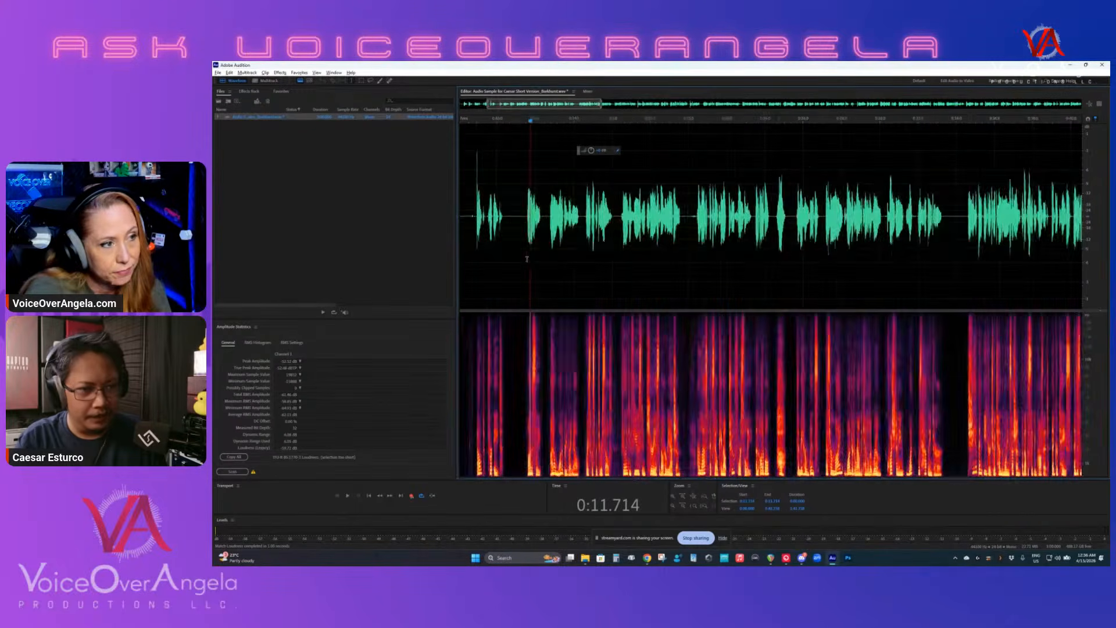
drag(534, 107, 363, 134)
click(478, 256)
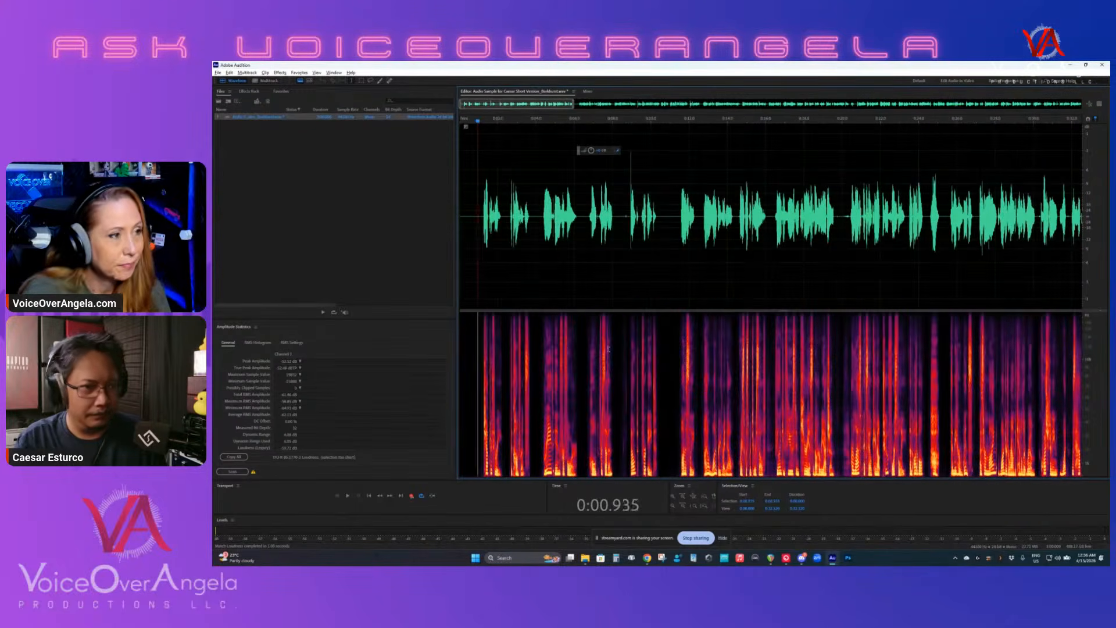
key(space)
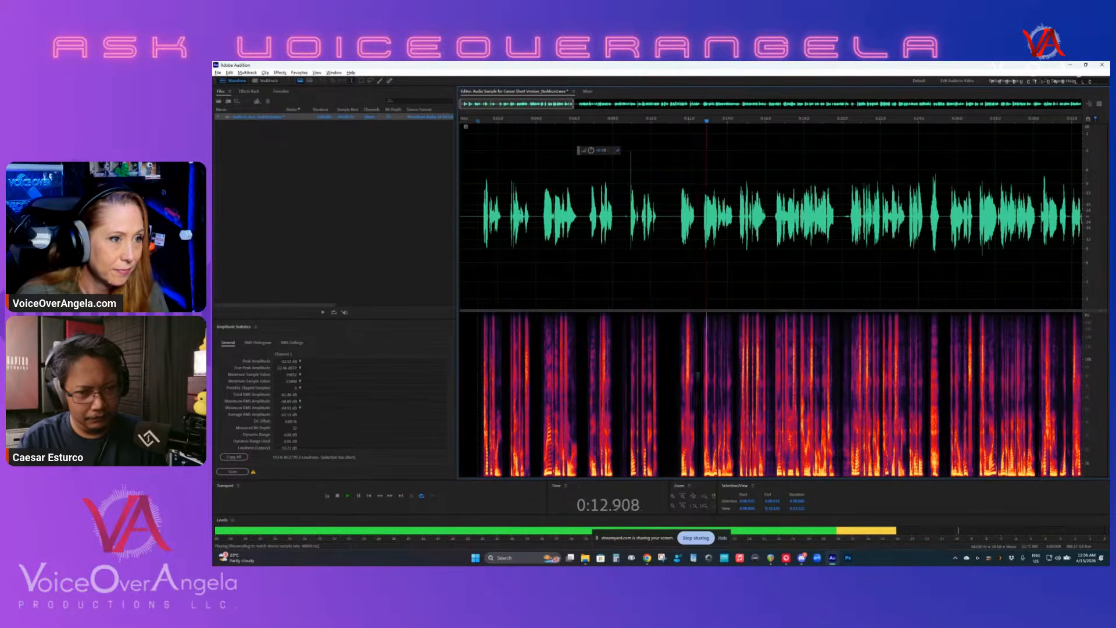
scroll(792, 365, up, 2)
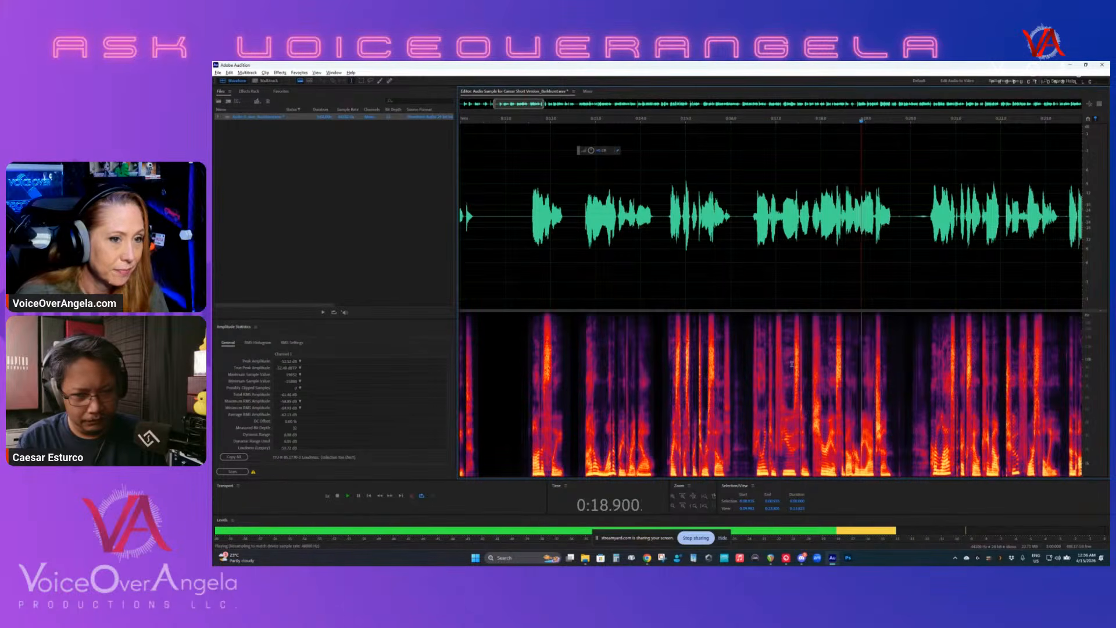
key(space)
- Scan the entire processed recording to refresh its amplitude statistics
click(246, 471)
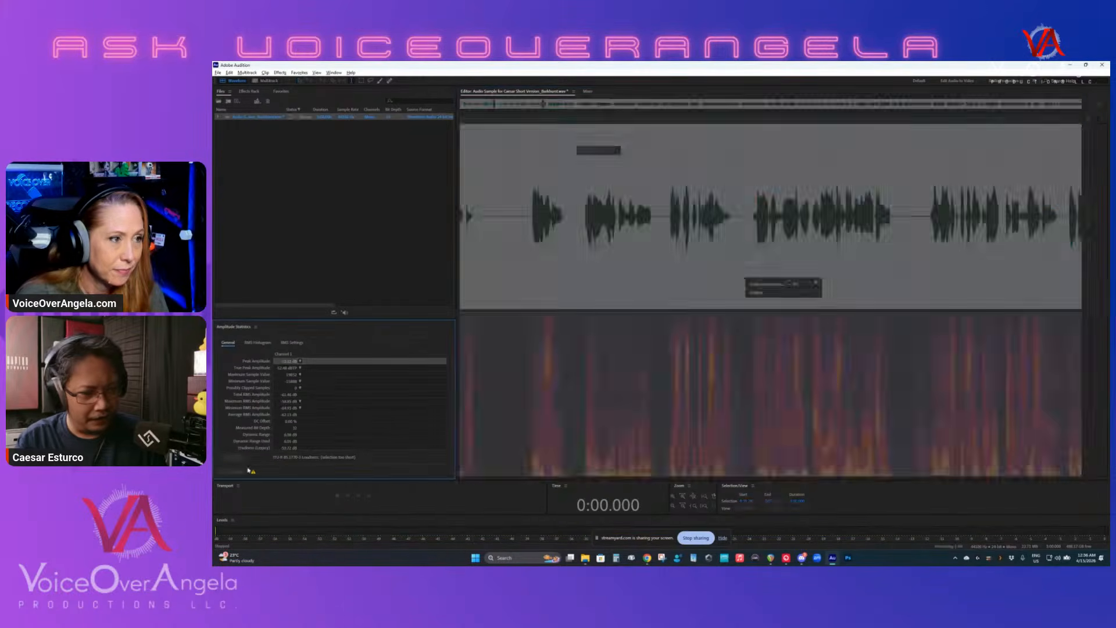